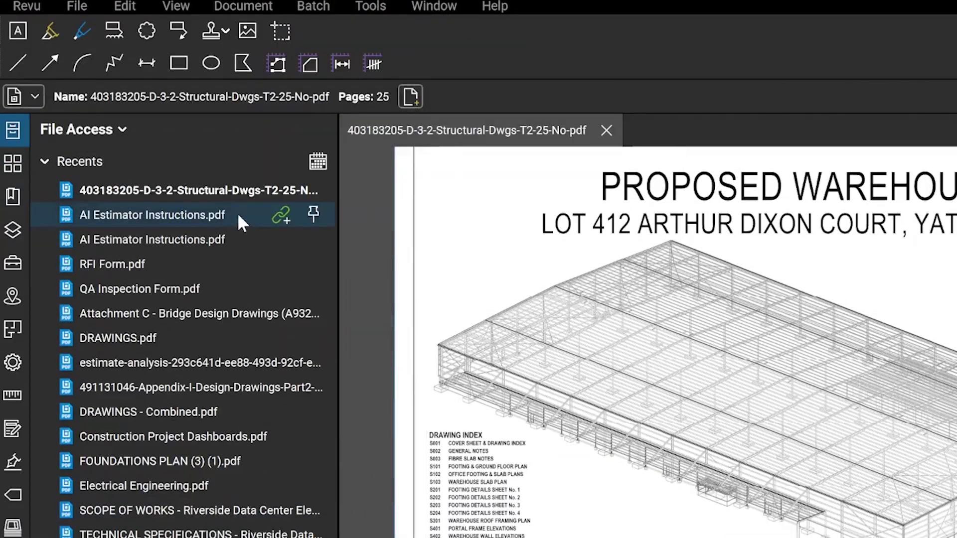
Open RFI Form.pdf from the recent files alongside the structural drawings
click(299, 264)
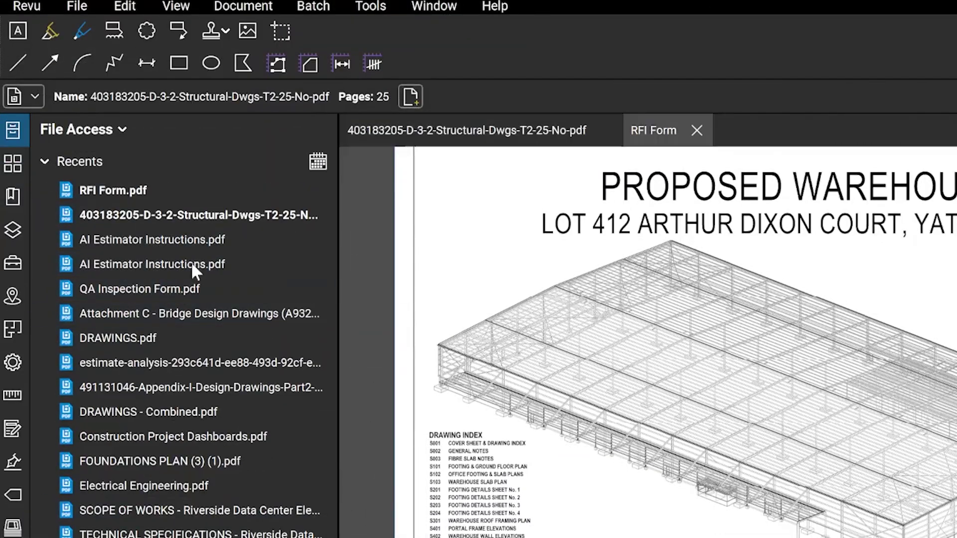
click(243, 6)
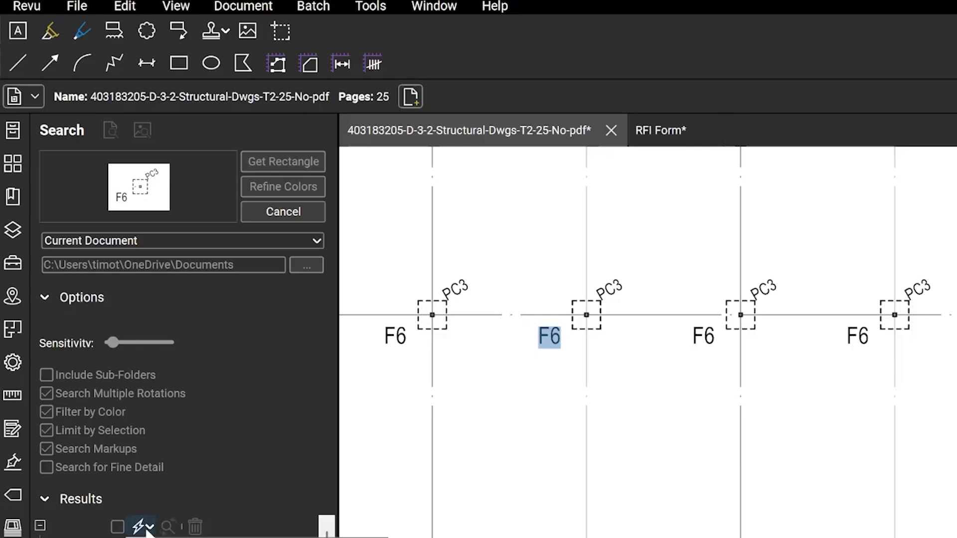
click(147, 528)
click(498, 241)
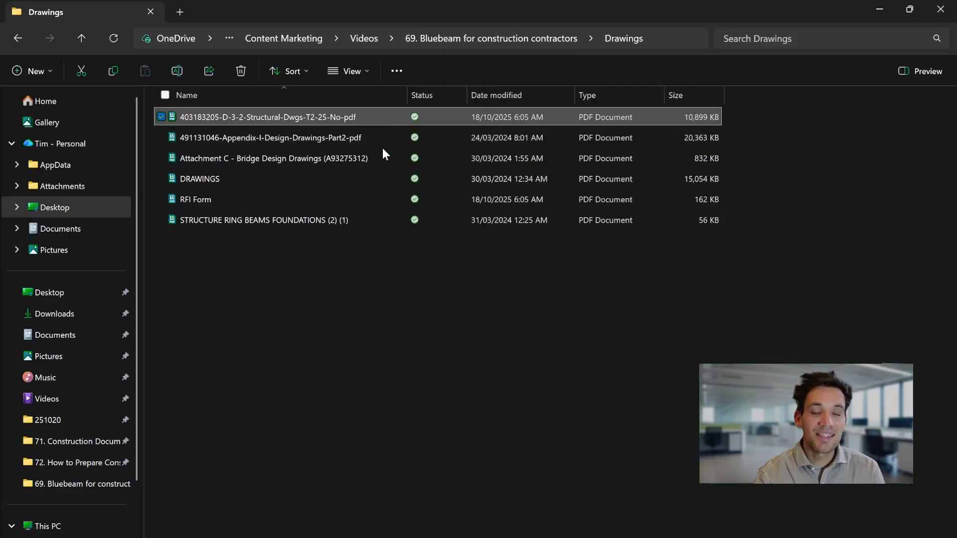
Open 403183205-D-3-2-Structural-Dwgs-T2-25-No-pdf from the Drawings folder in Bluebeam Revu
key(Return)
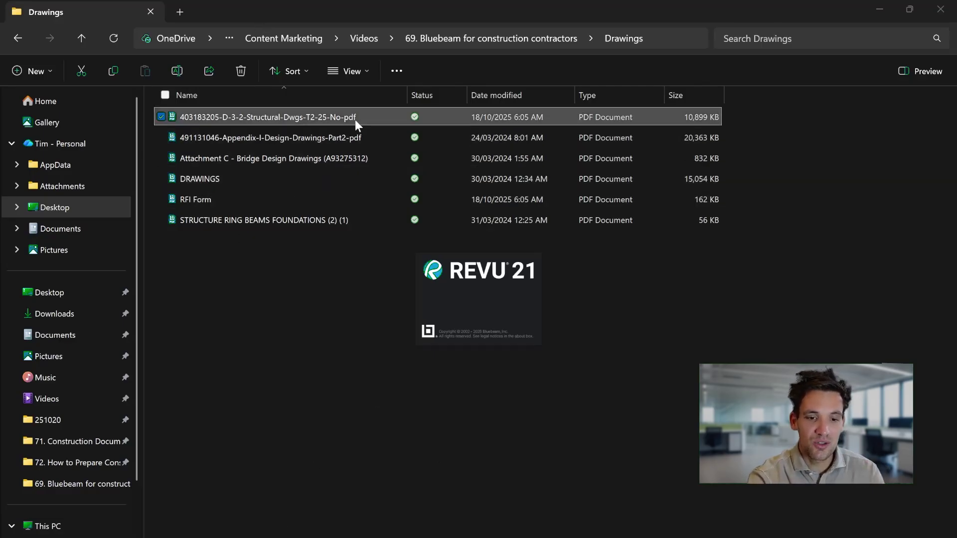
click(524, 350)
right_click(519, 348)
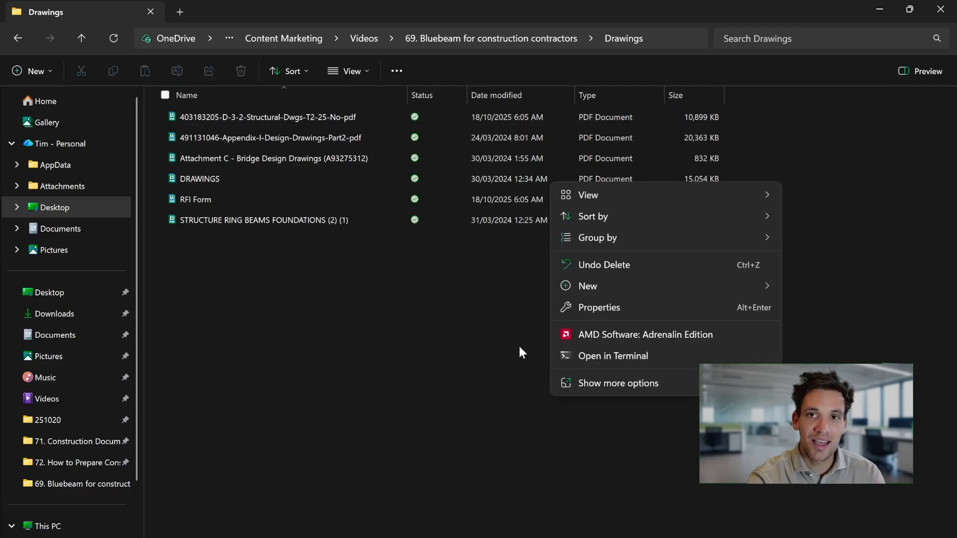
key(Escape)
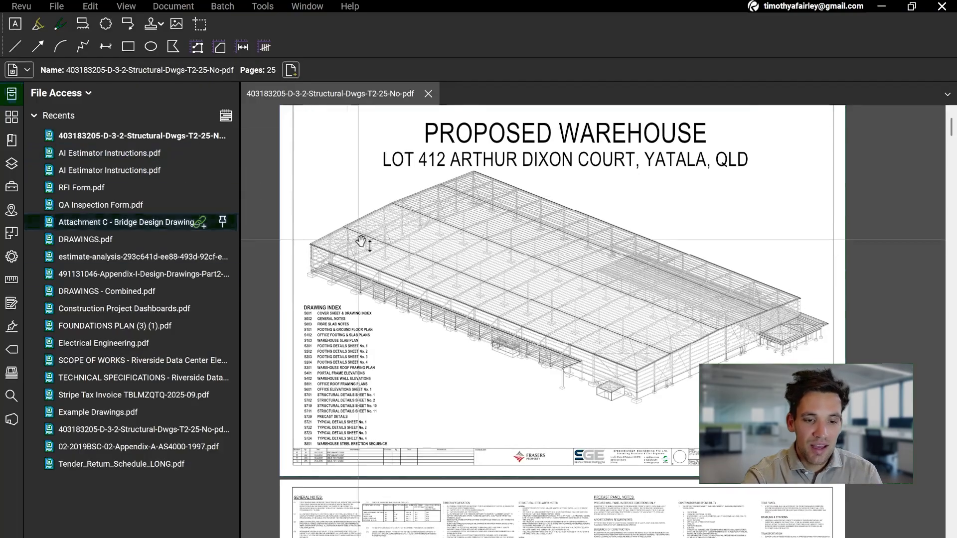
Open RFI Form.pdf from the recent files, and switch back to the structural drawings
click(121, 188)
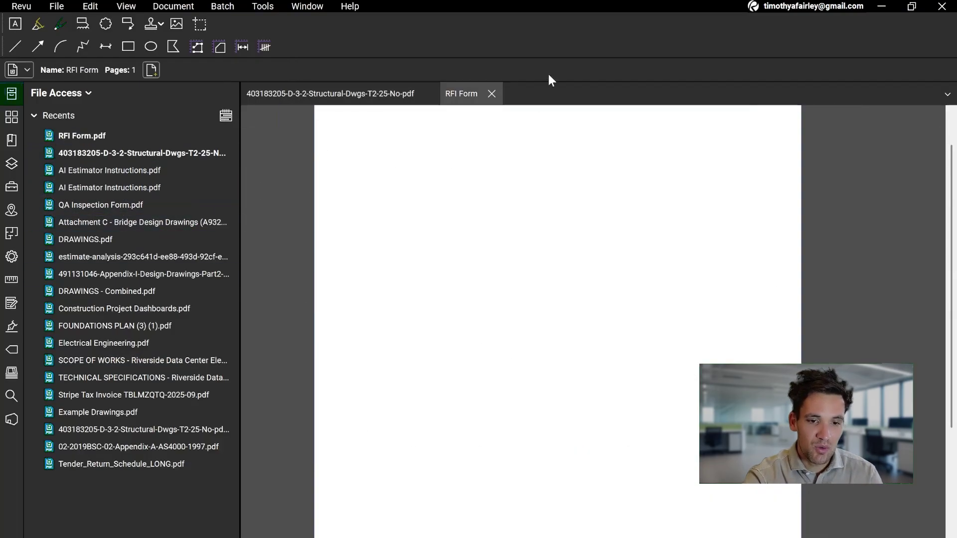
click(385, 91)
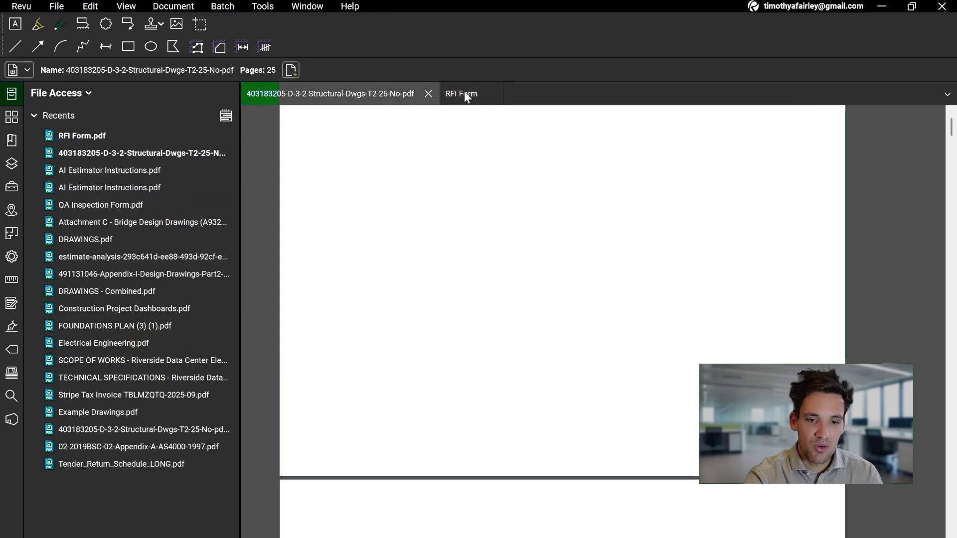
click(463, 94)
click(389, 91)
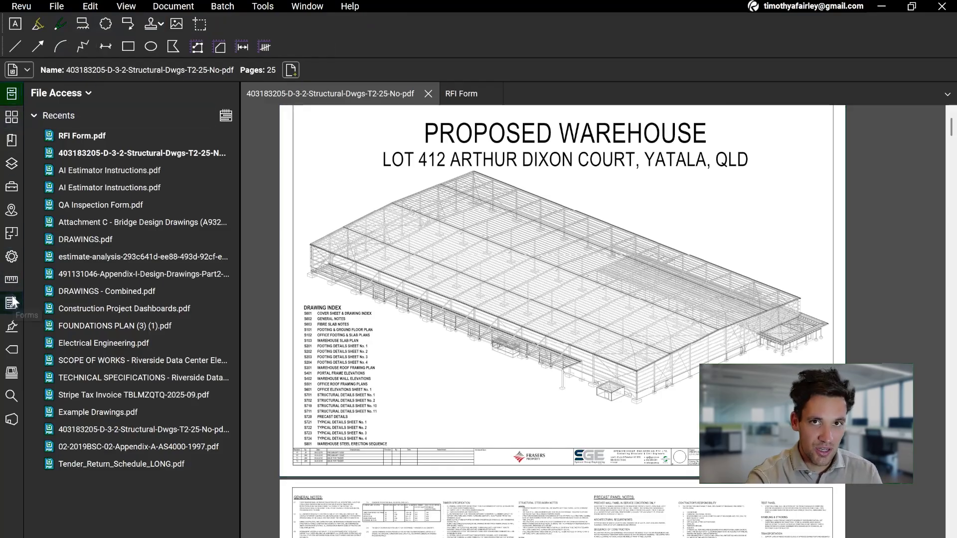
click(61, 8)
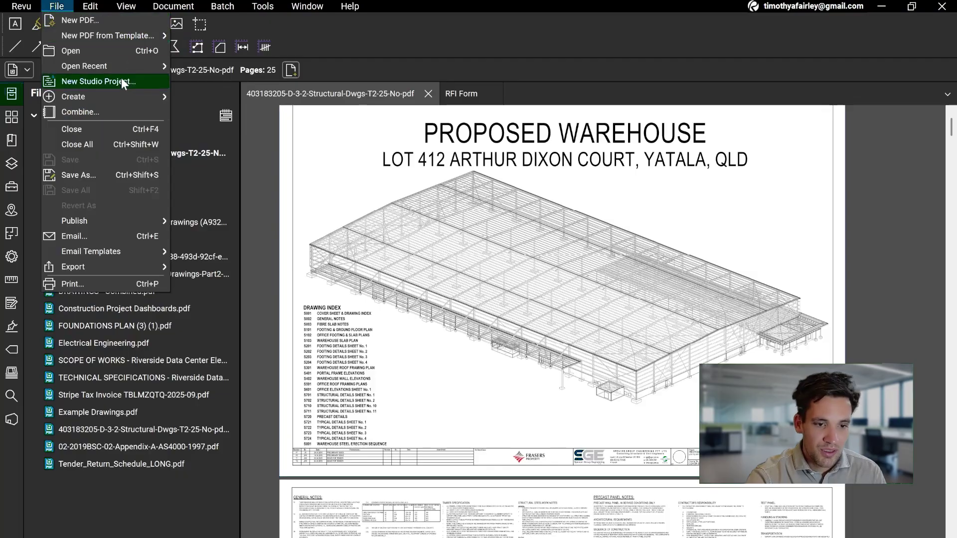
click(86, 9)
click(90, 6)
Split the structural drawings view vertically, and close the duplicate pane
mouse_move(132, 9)
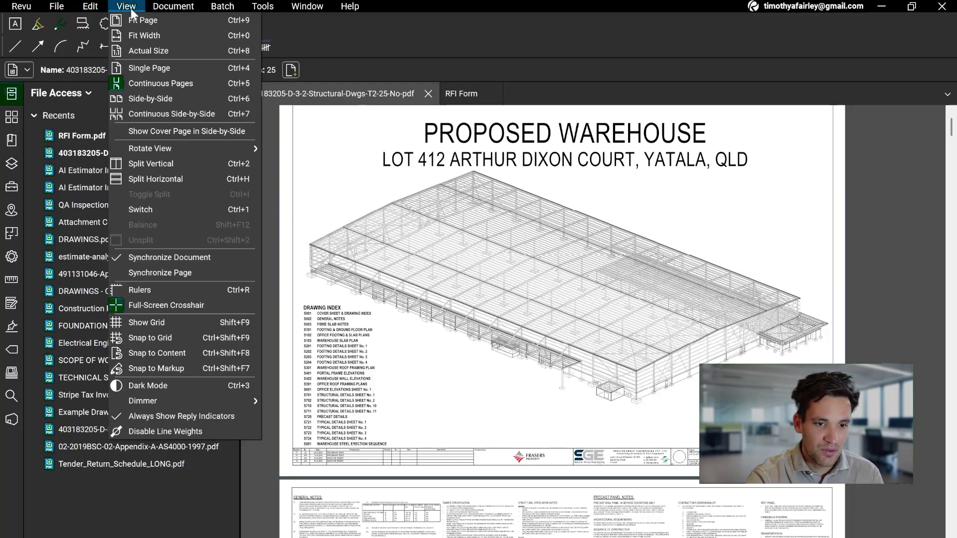
click(174, 164)
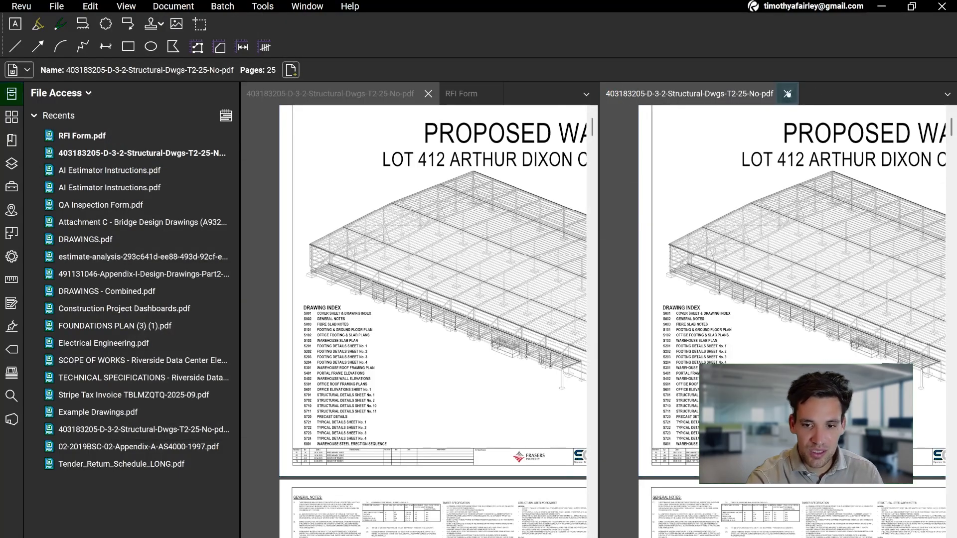
click(788, 94)
click(156, 12)
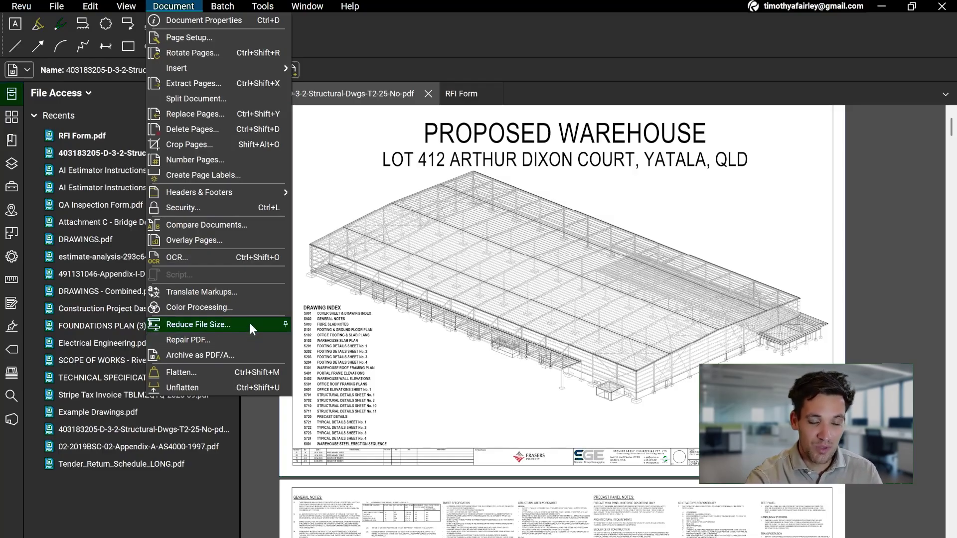
key(Escape)
click(223, 6)
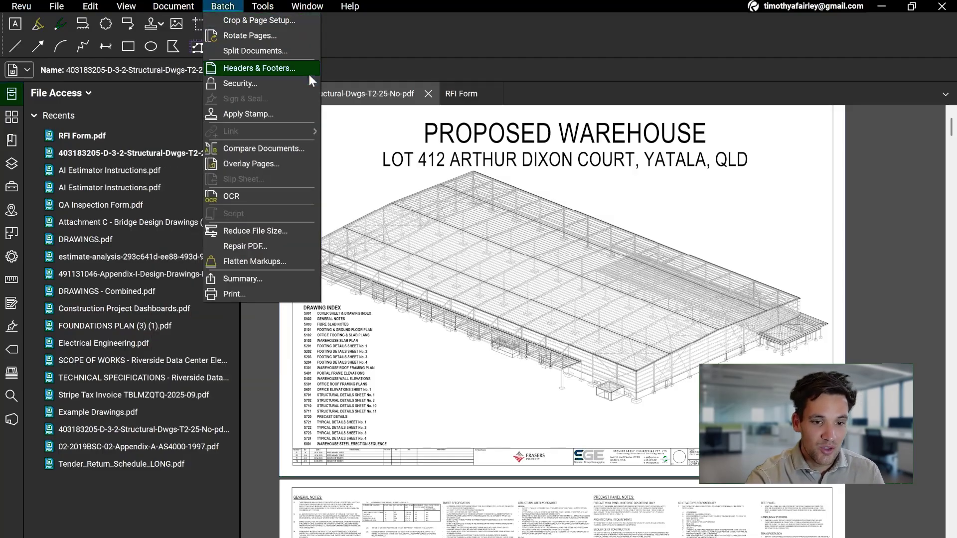
mouse_move(265, 8)
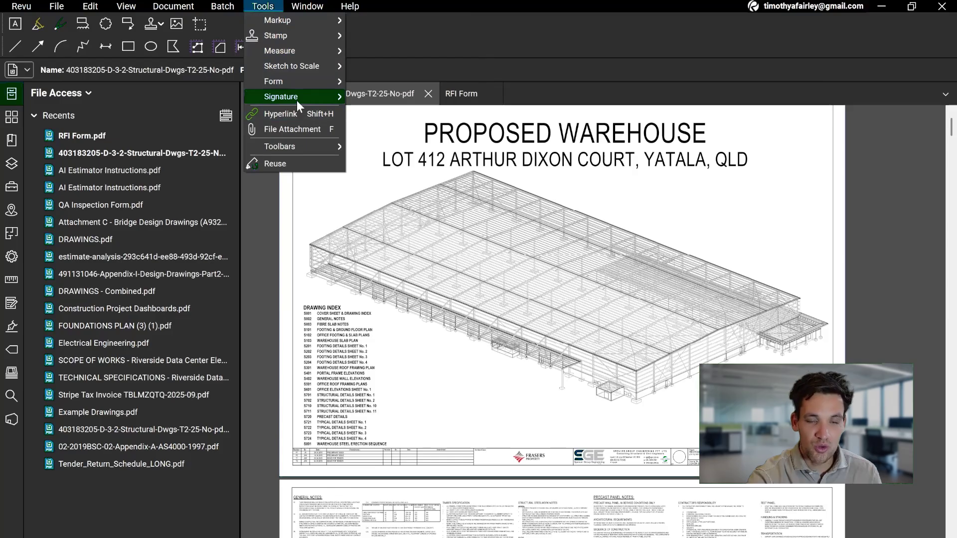
mouse_move(297, 64)
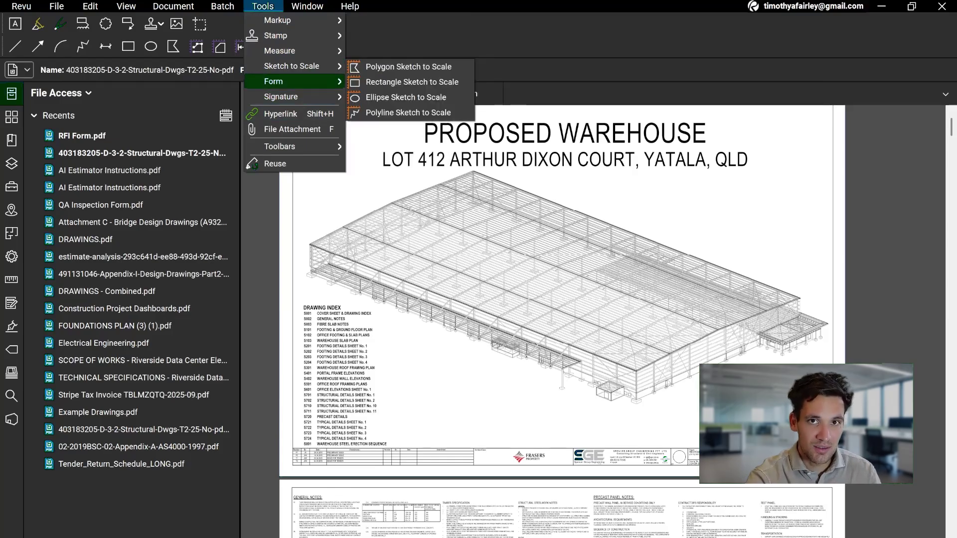
click(3, 126)
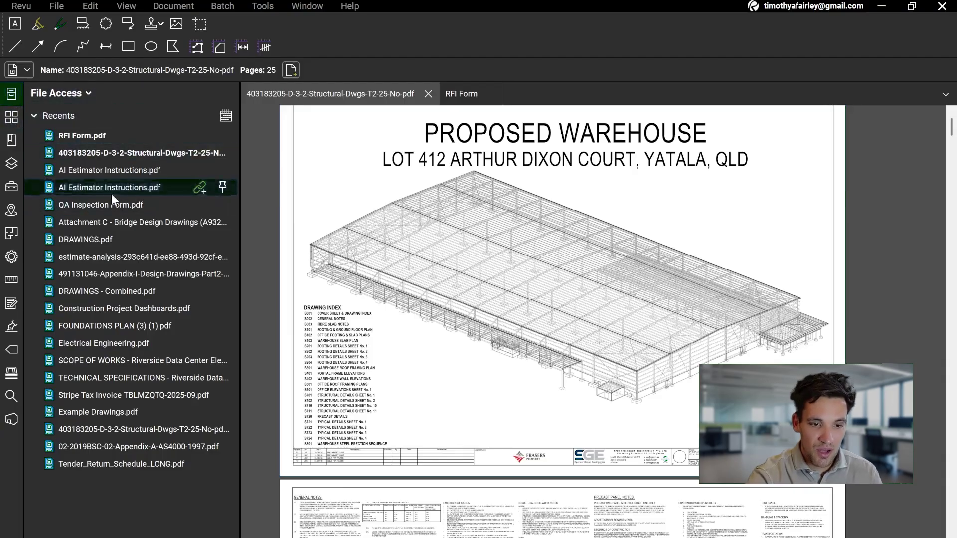
Show the page thumbnails of the structural drawings and browse through the sheets
click(13, 119)
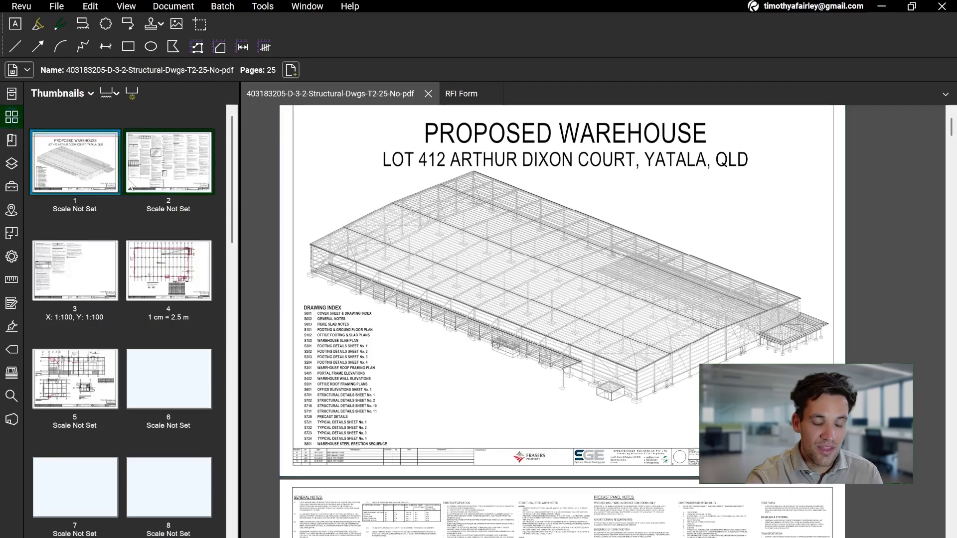
scroll(150, 249, down, 15)
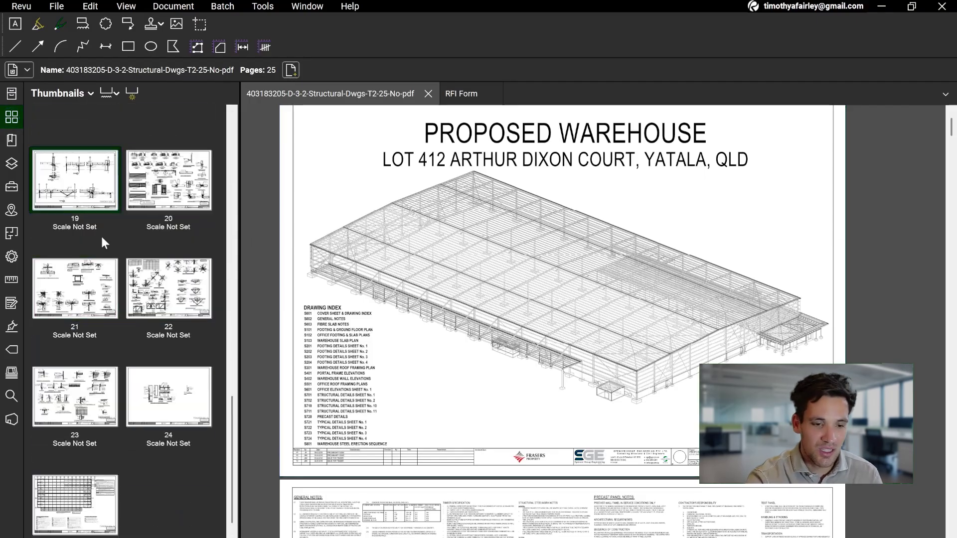
scroll(75, 210, up, 6)
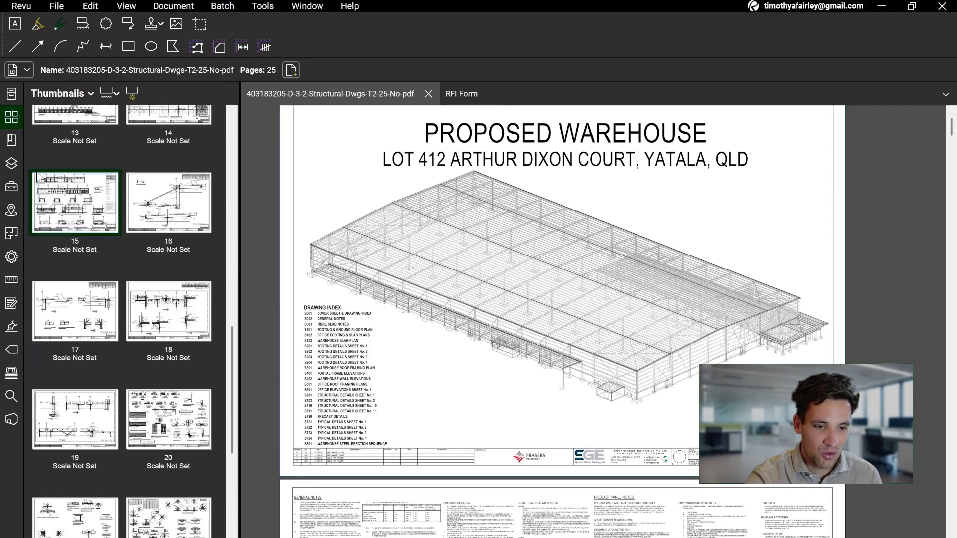
View the bookmarks and the layers of the structural drawings, selecting the Defects layer
click(14, 145)
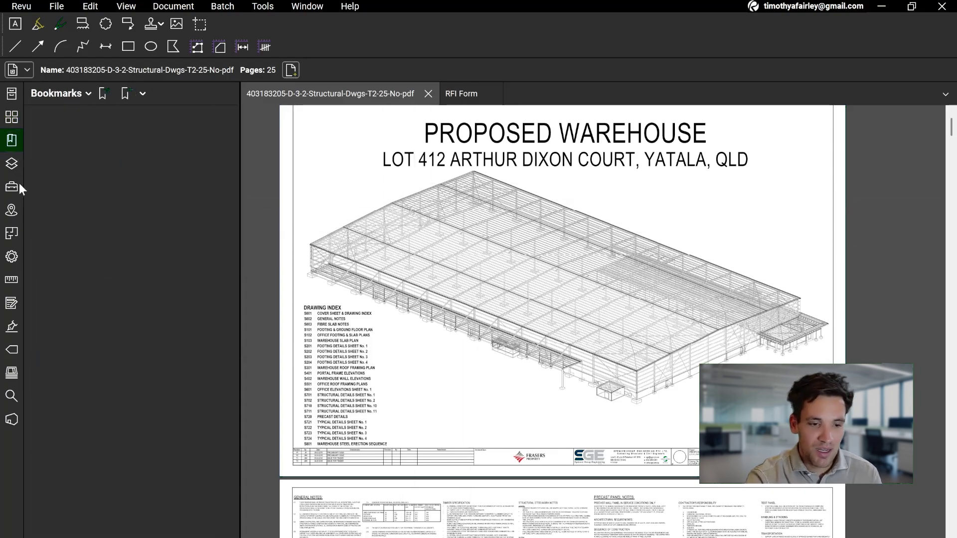
click(12, 164)
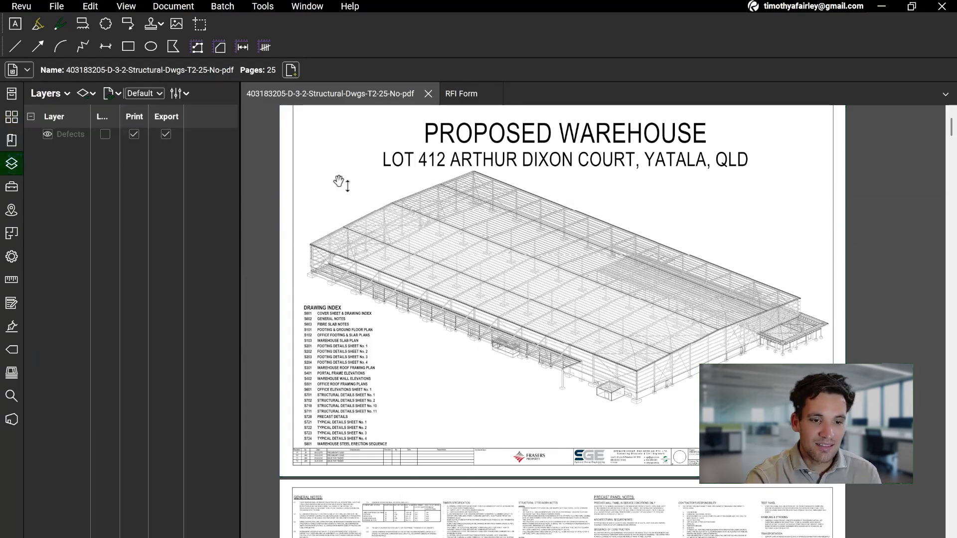
drag(483, 338, 457, 173)
drag(462, 273, 471, 342)
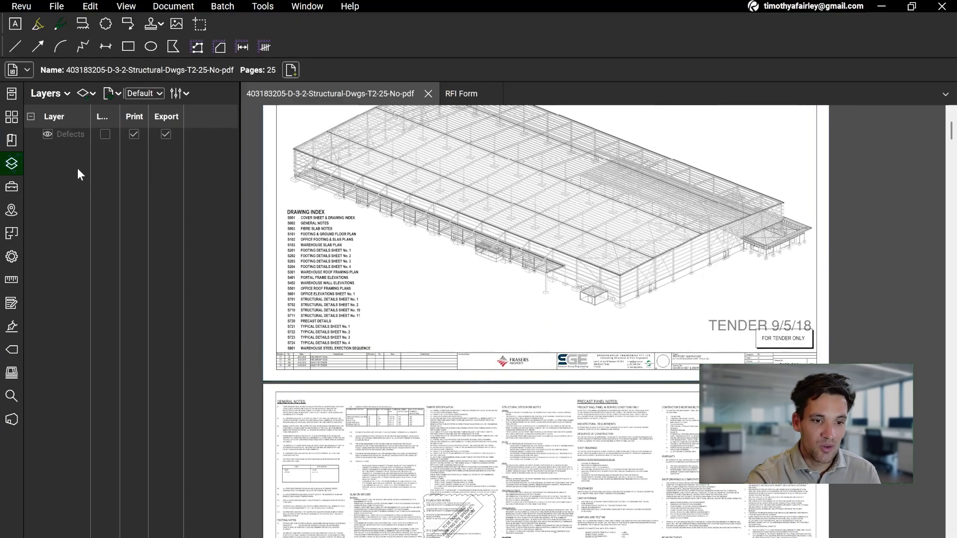
click(62, 135)
View the tool sets in the Tool Chest and the places and hyperlinks of the structural drawings
click(12, 187)
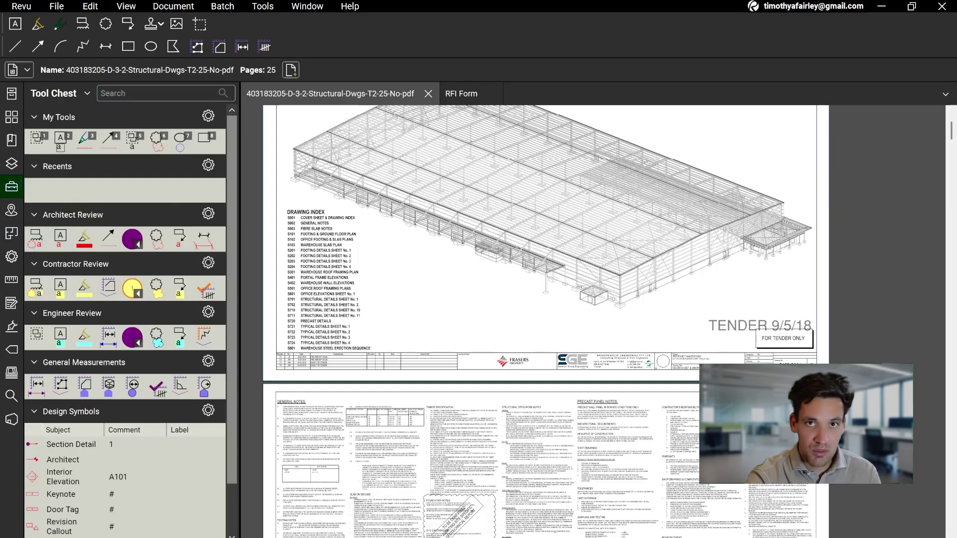
click(12, 210)
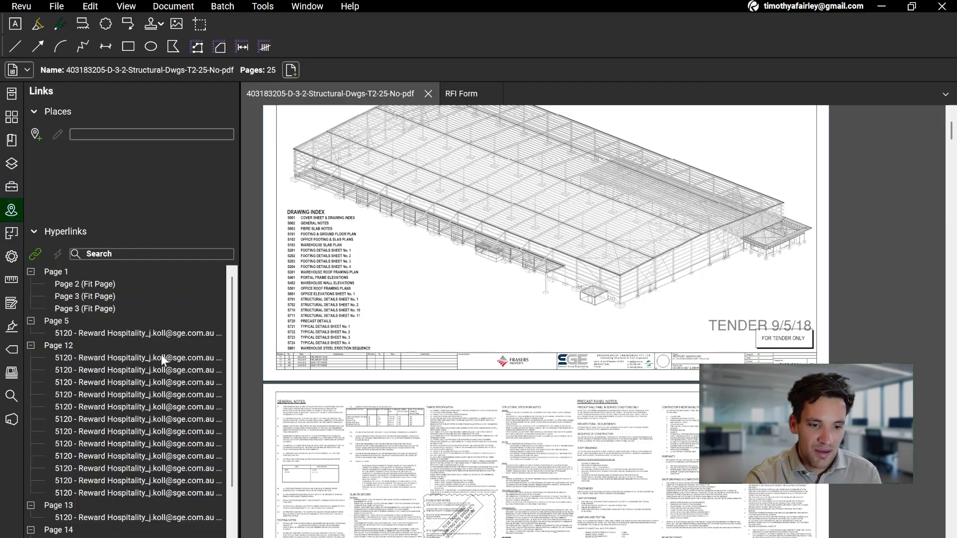
scroll(318, 265, up, 3)
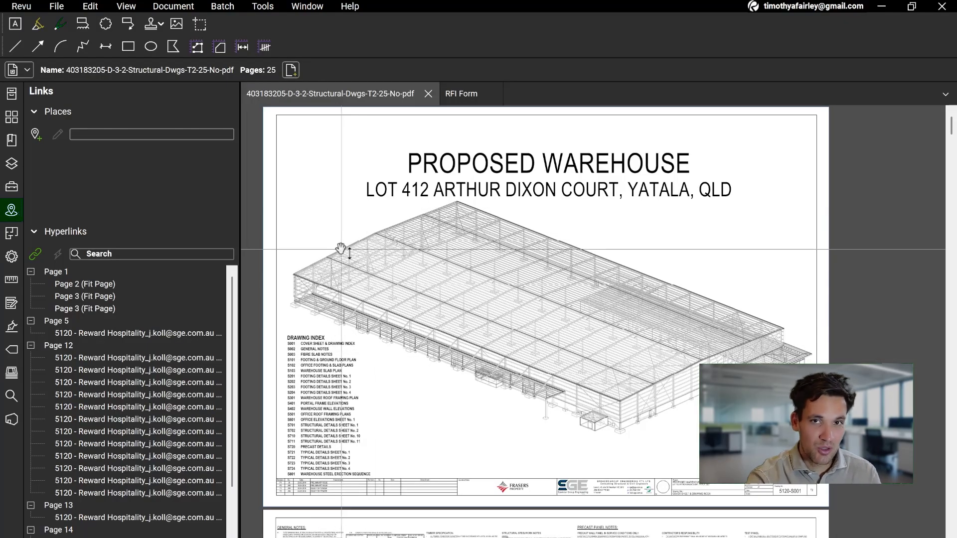
View the spaces and the file properties of the structural drawings
click(11, 233)
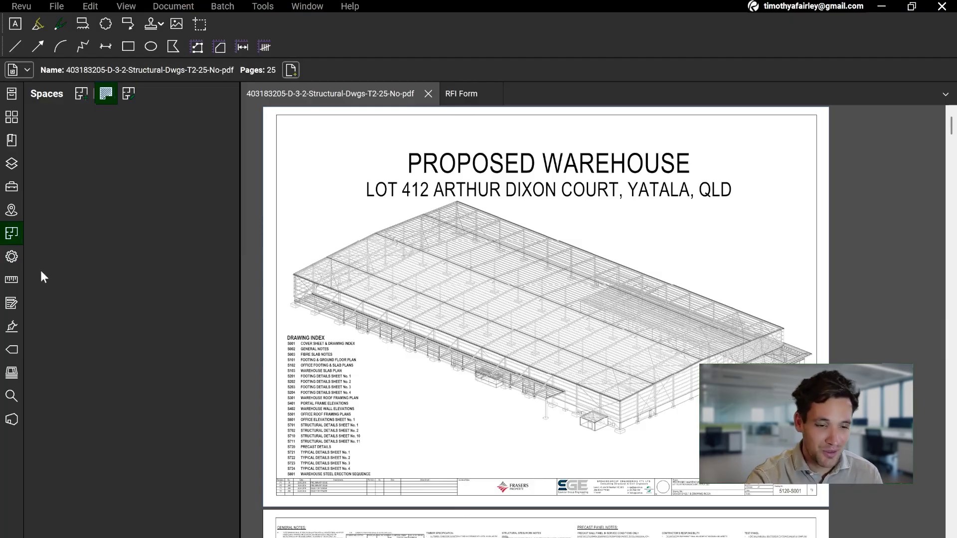
click(11, 259)
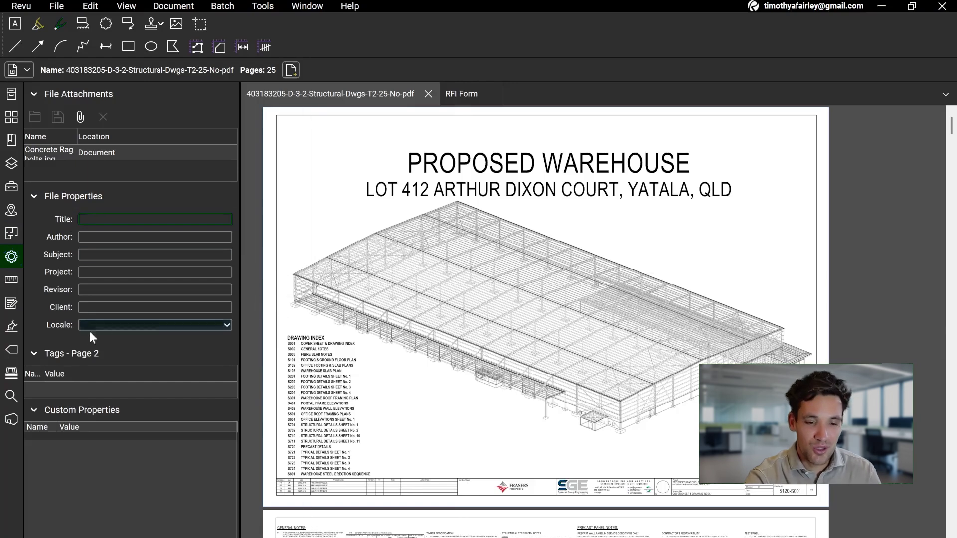
Show the measurement settings and activate the Polylength measurement tool to view its properties
click(12, 280)
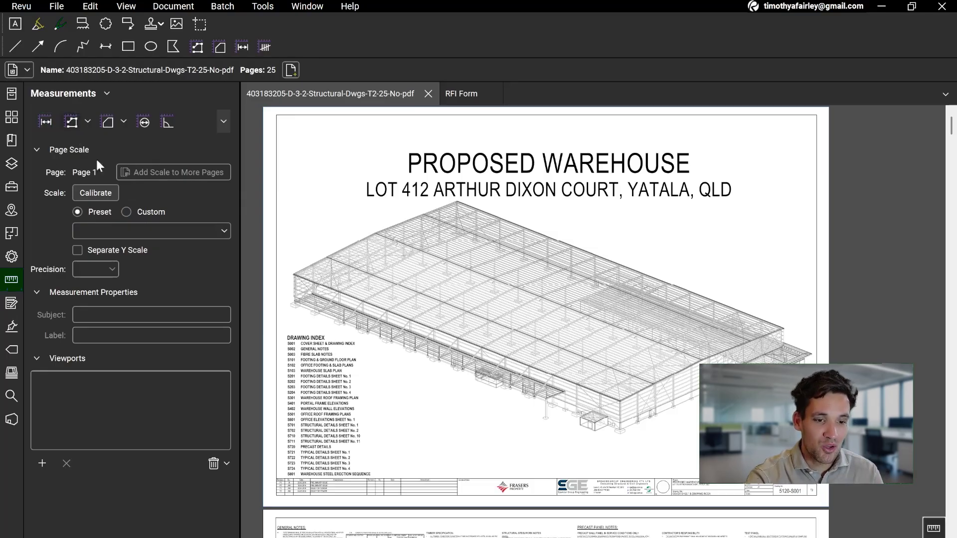
click(71, 122)
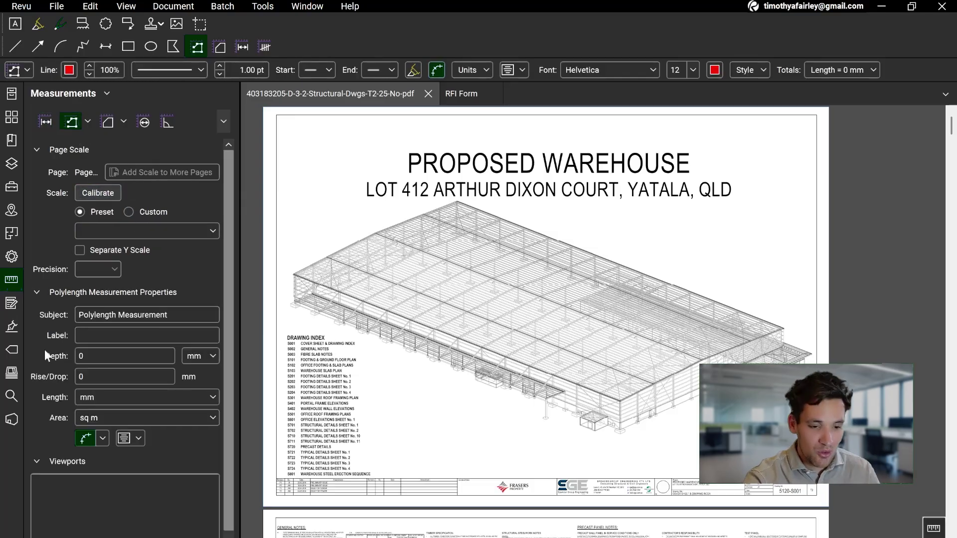
Show the form fields of the RFI Form, enter "sdfdsfd" as its Description, and return to the structural drawings
click(12, 303)
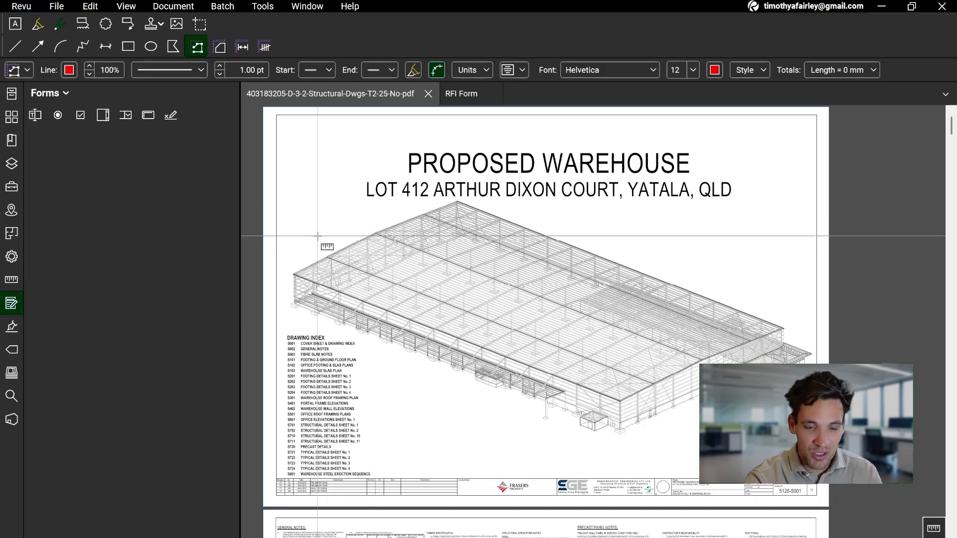
click(457, 92)
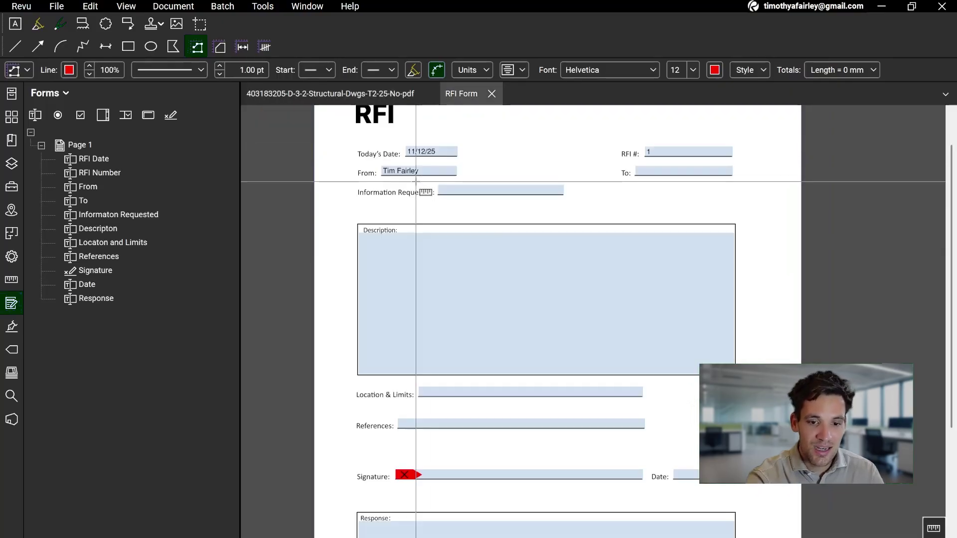
key(Escape)
click(443, 237)
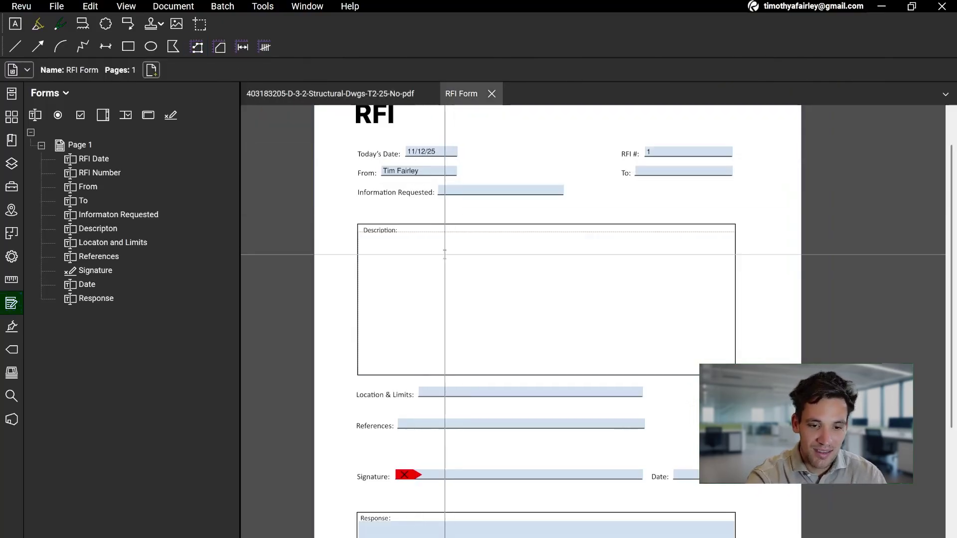
text(sdfdsfd)
click(331, 385)
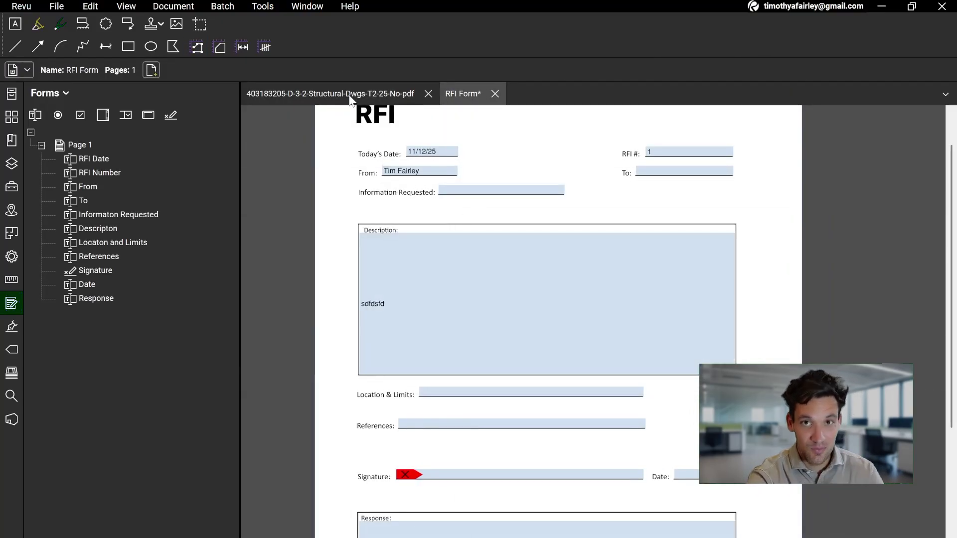
click(324, 93)
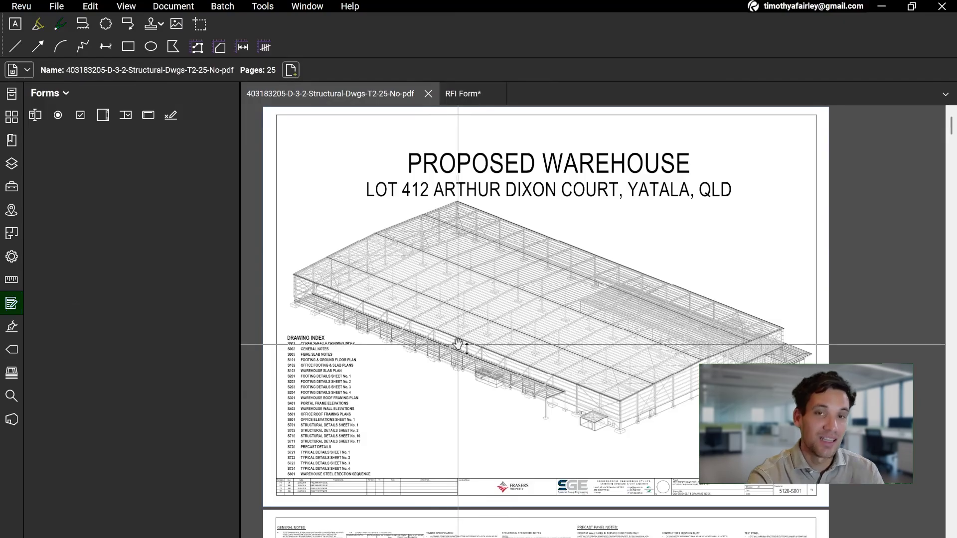
View the signatures, flags and sets of the structural drawings
scroll(457, 349, down, 1)
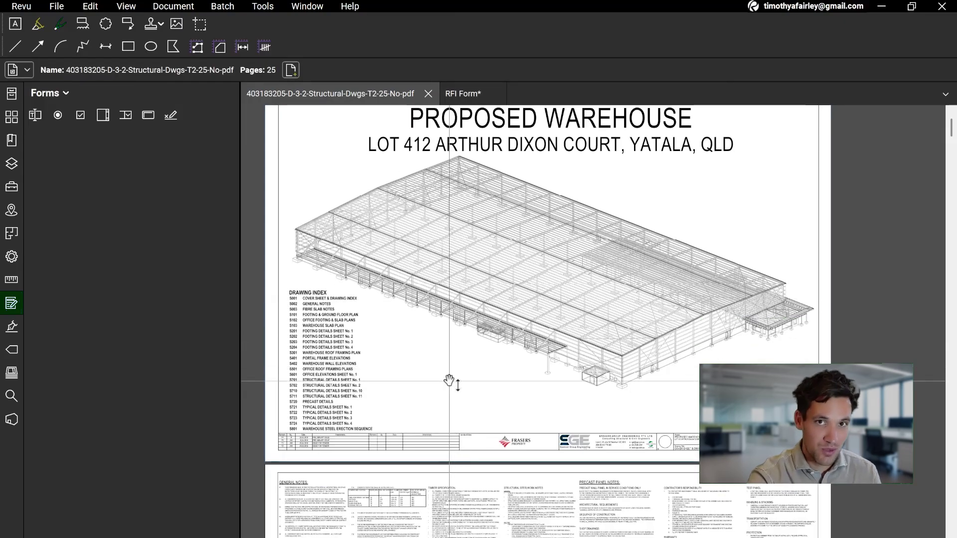
click(12, 327)
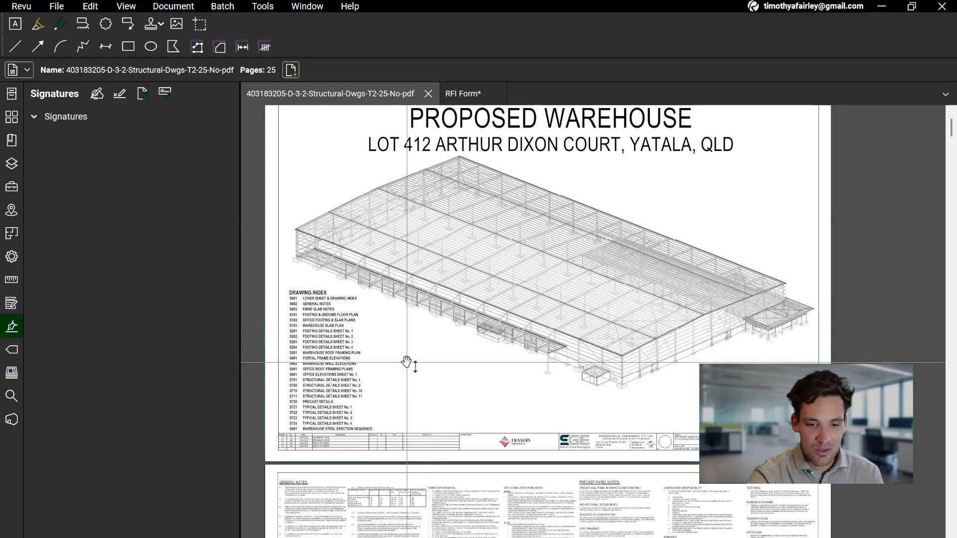
scroll(449, 299, down, 1)
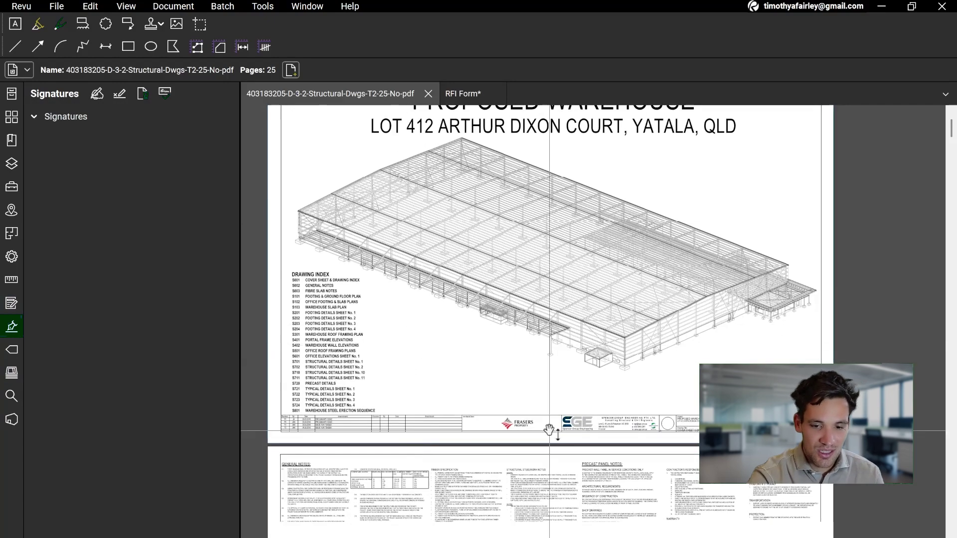
click(12, 351)
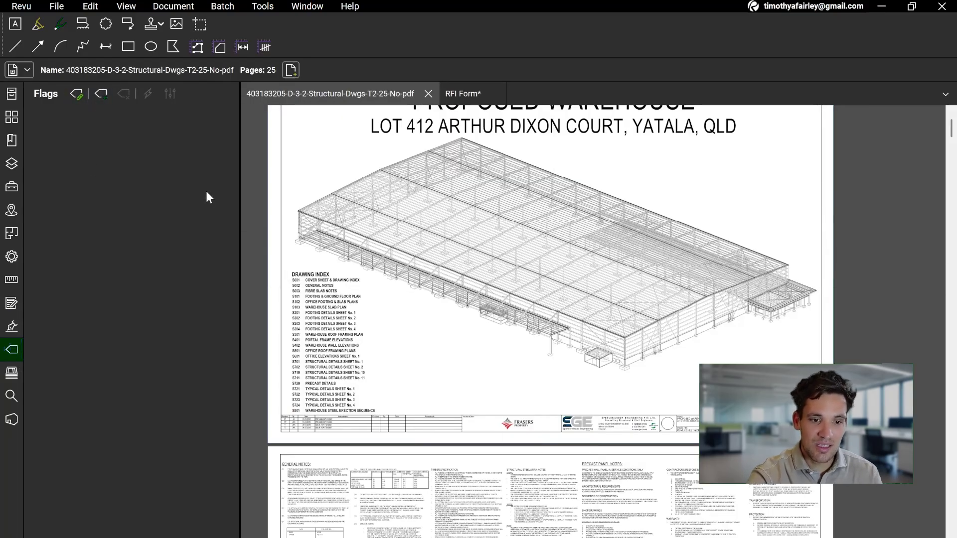
click(17, 374)
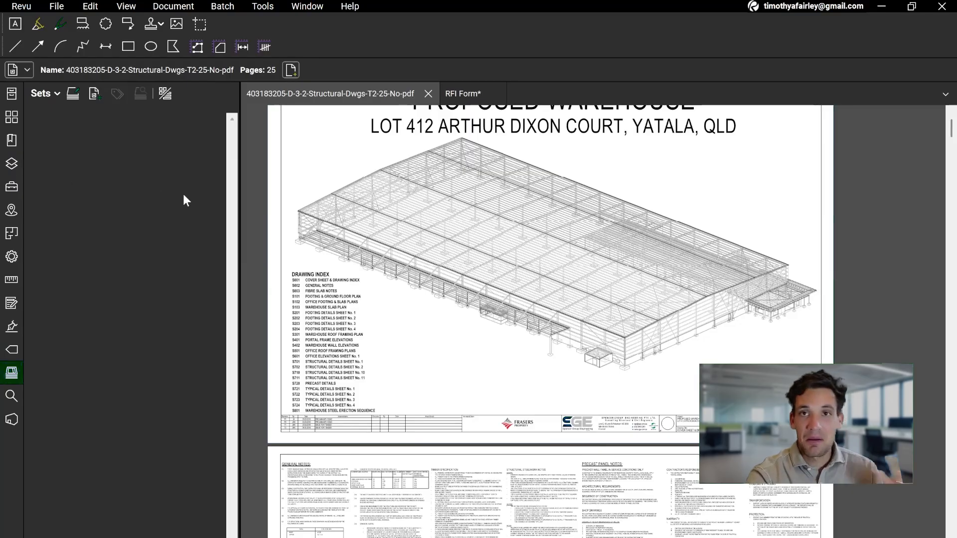
Search the current document's text for "The" and go to the page 2 result "DURING THE COURSE OF THE CO..."
click(11, 396)
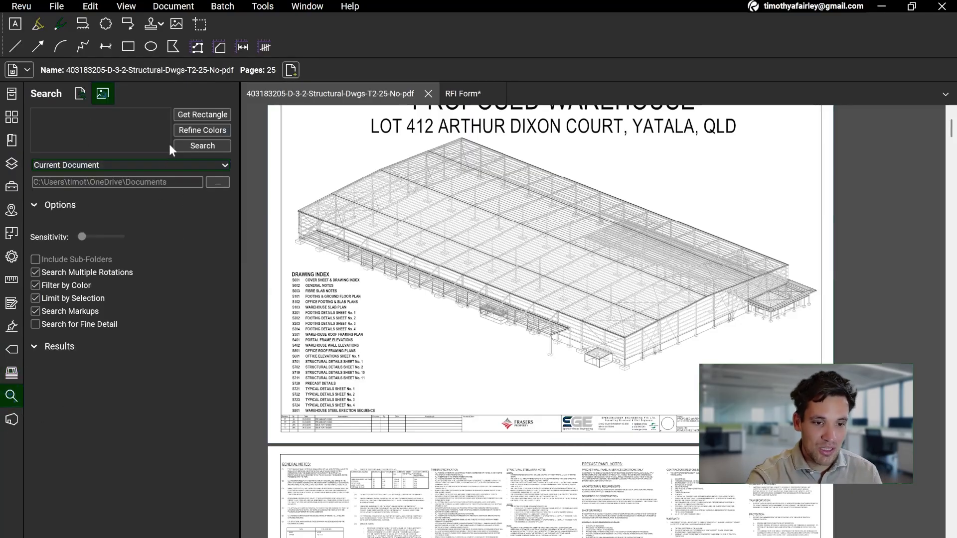
click(76, 95)
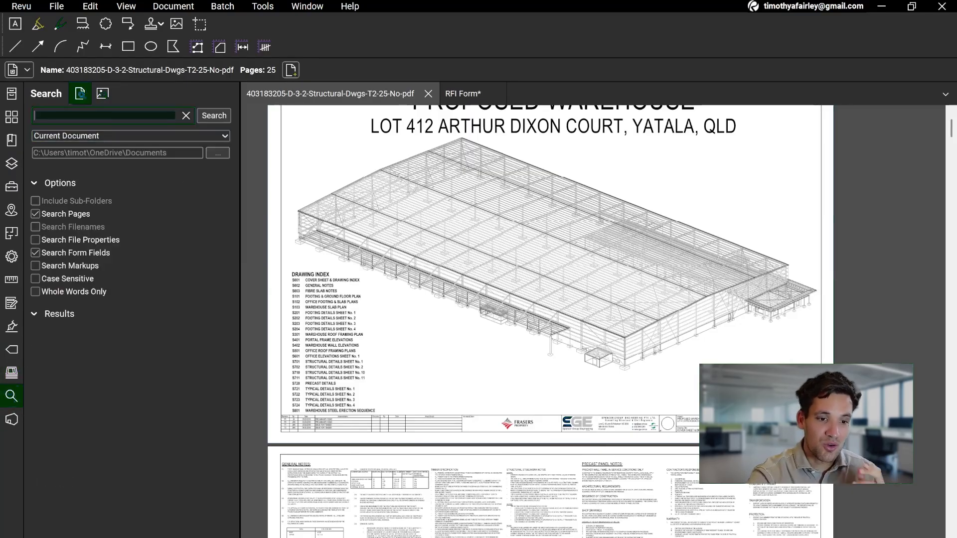
text(T)
key(BackSpace)
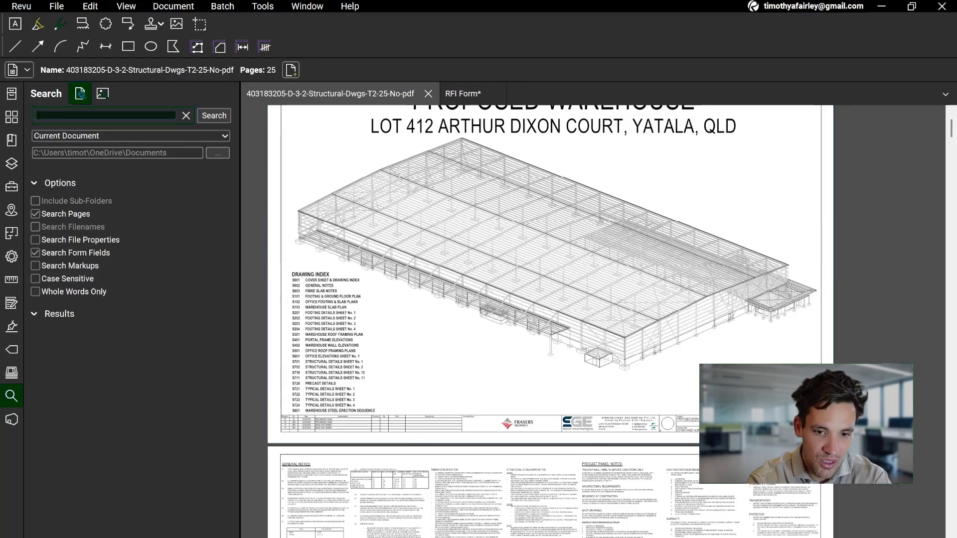
text(The)
key(Return)
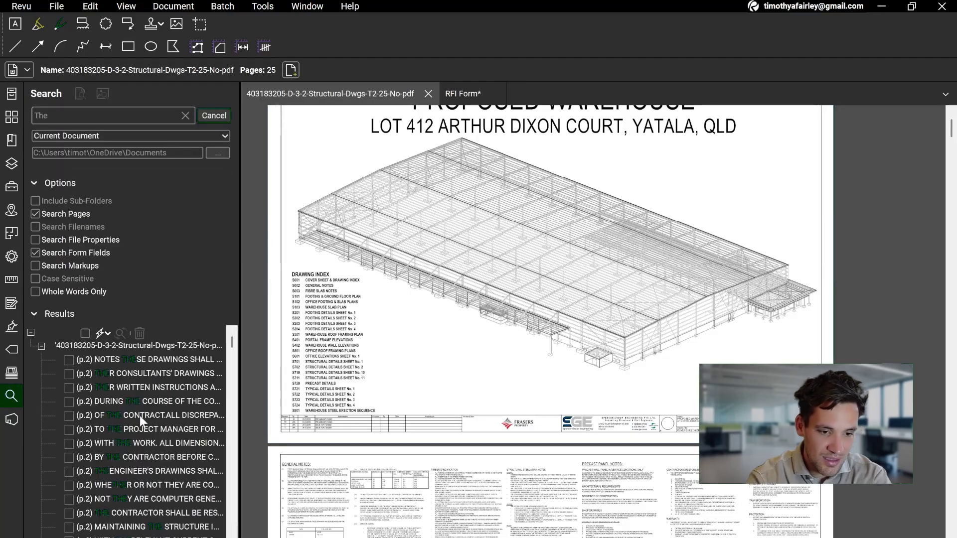
click(139, 401)
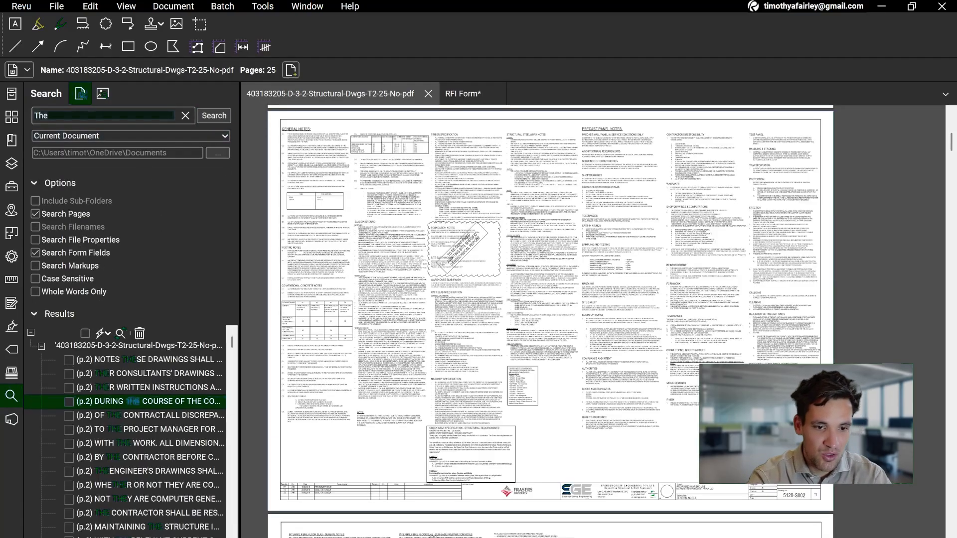
click(176, 117)
Show the visual search options and examine the repeated footing symbols on the footing and ground floor plan
click(103, 93)
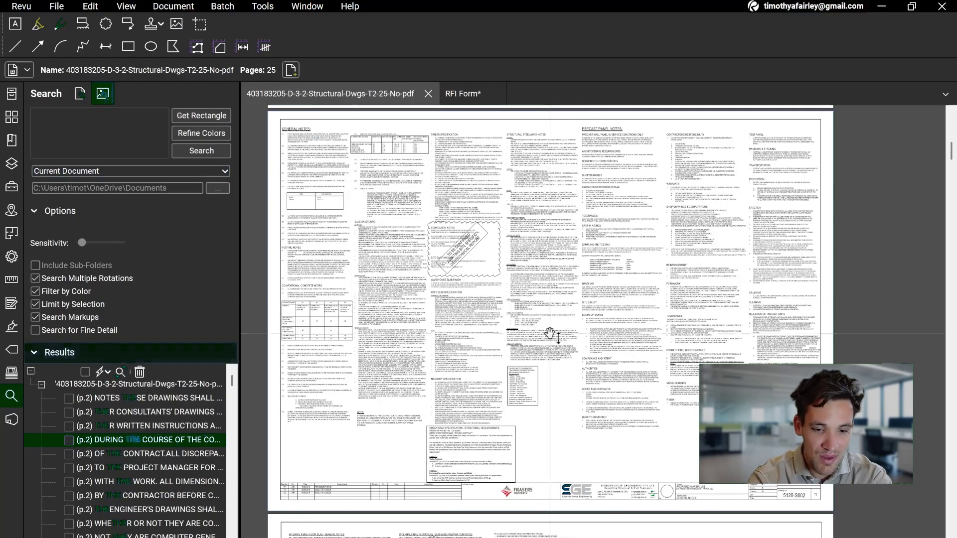
scroll(481, 336, down, 5)
scroll(480, 335, up, 3)
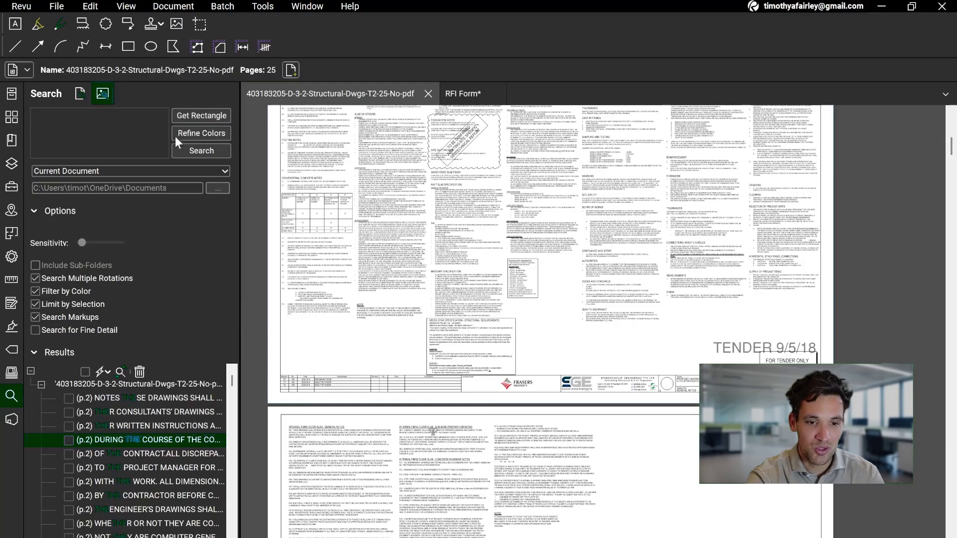
click(201, 115)
scroll(605, 453, down, 3)
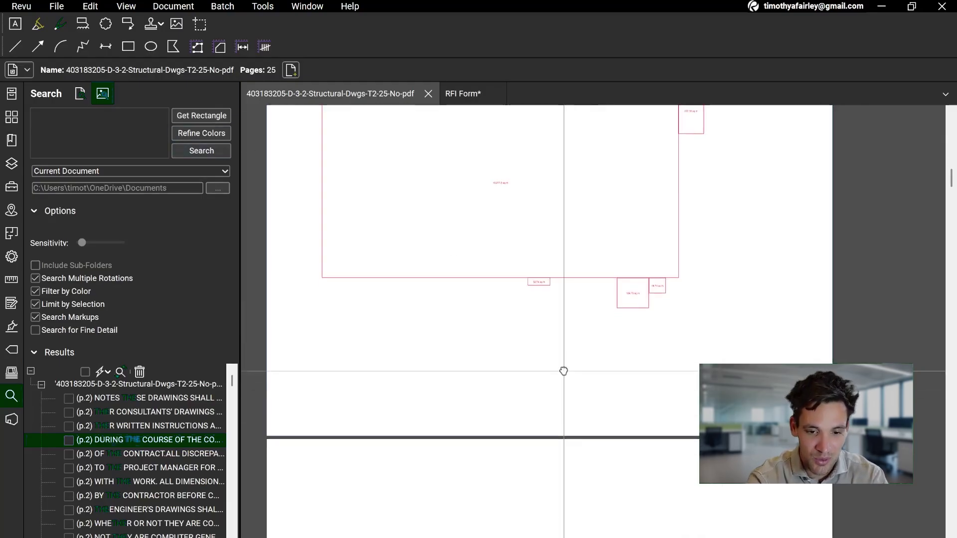
drag(564, 369, 509, 367)
scroll(509, 366, down, 2)
scroll(472, 199, up, 6)
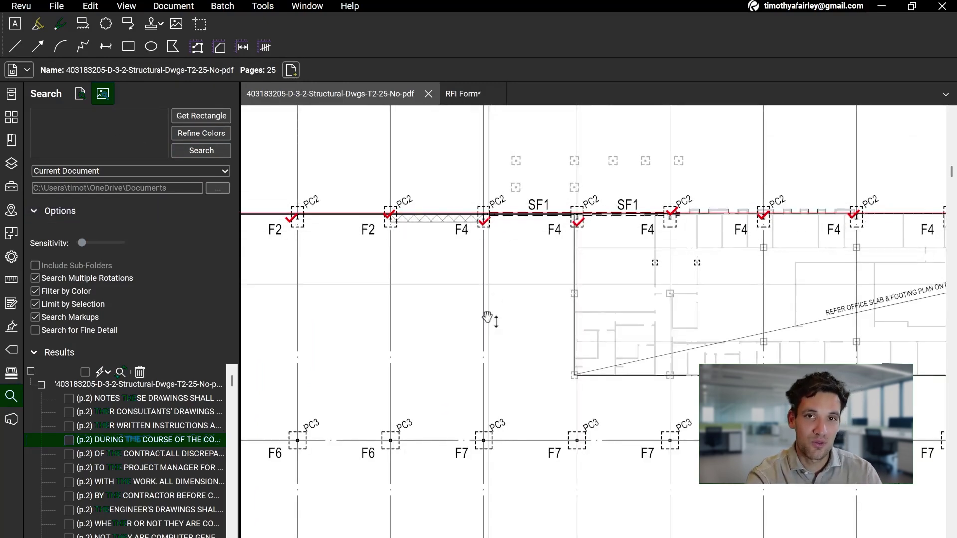
scroll(483, 324, down, 3)
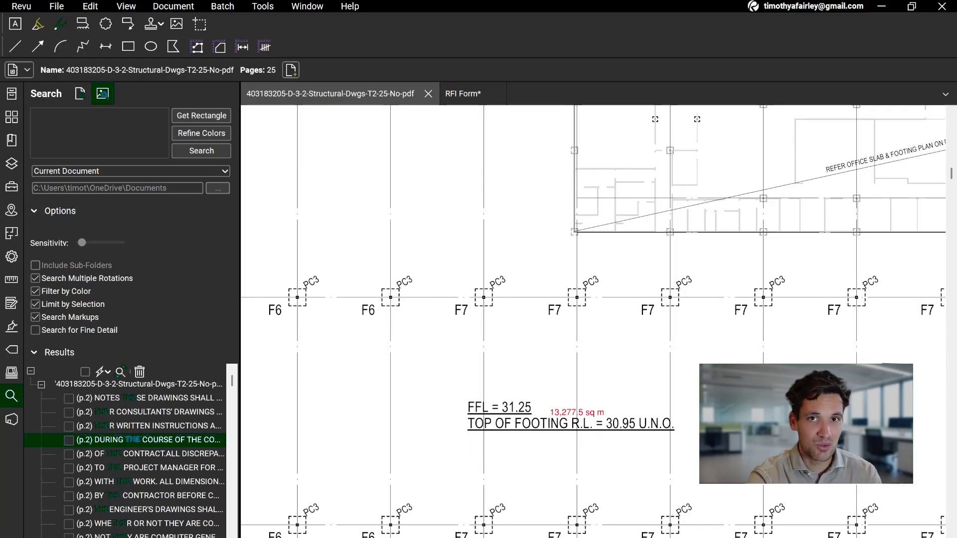
View the Bluebeam Studio sign-in options, then return to the notes page above the footing plan
click(11, 419)
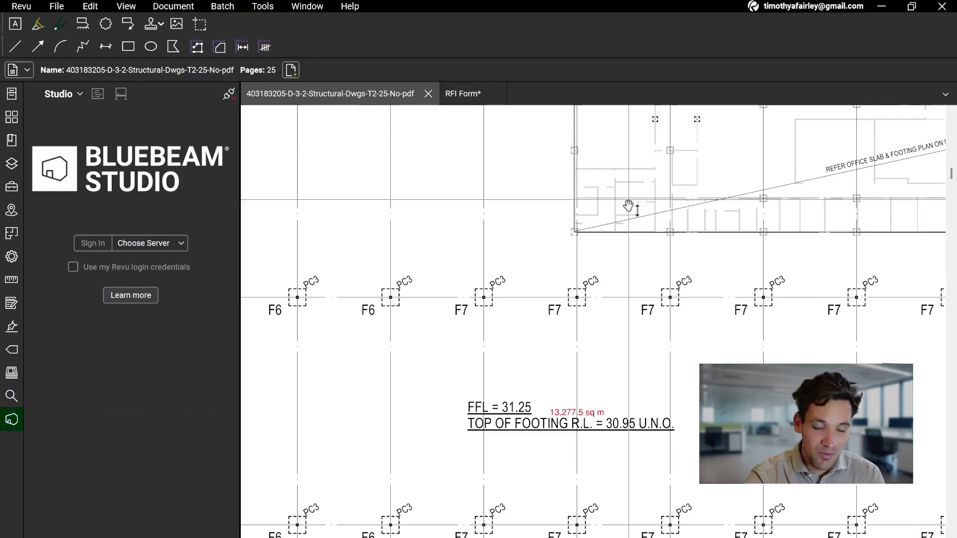
drag(522, 268, 517, 290)
scroll(517, 292, down, 4)
drag(515, 185, 520, 360)
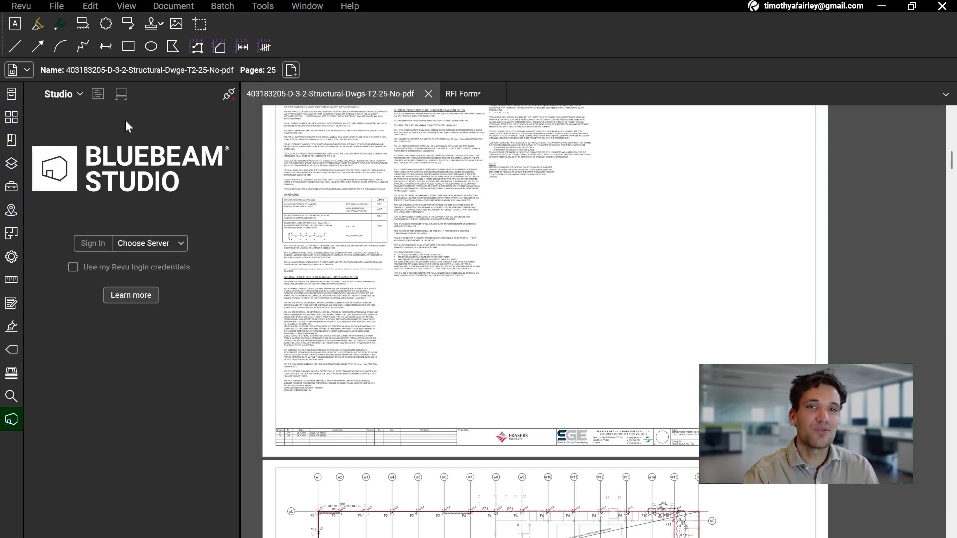
Show the measurement settings and activate the Length, Polylength and Area tools in turn to view their properties
click(11, 279)
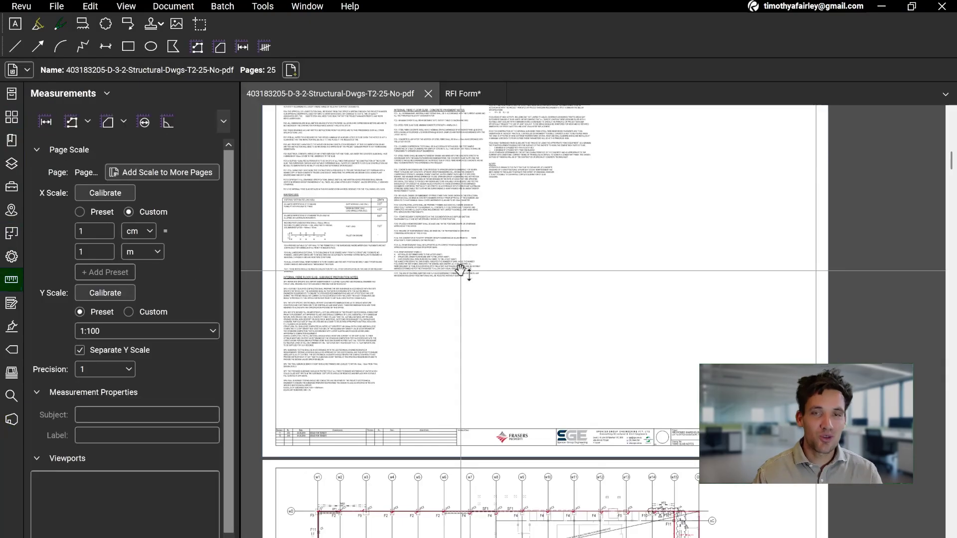
scroll(523, 303, down, 5)
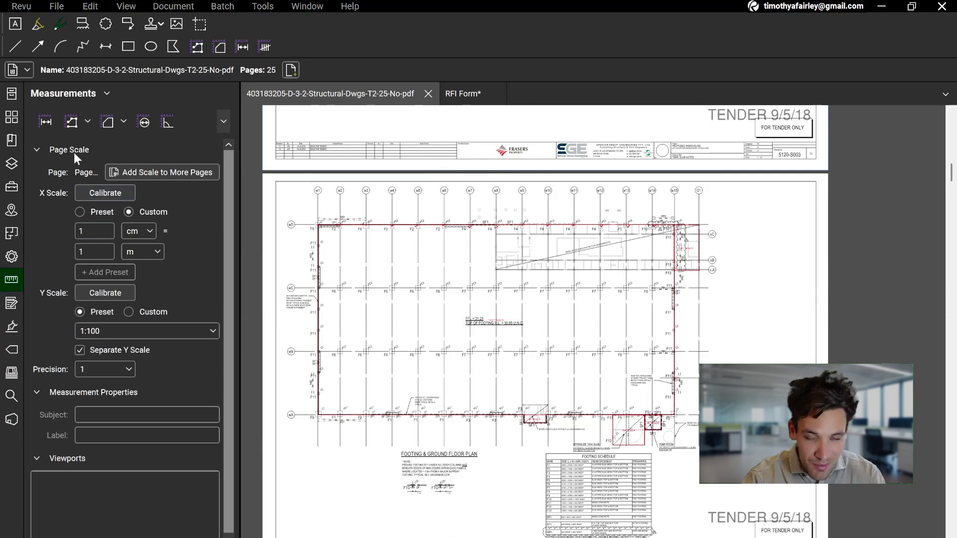
click(47, 123)
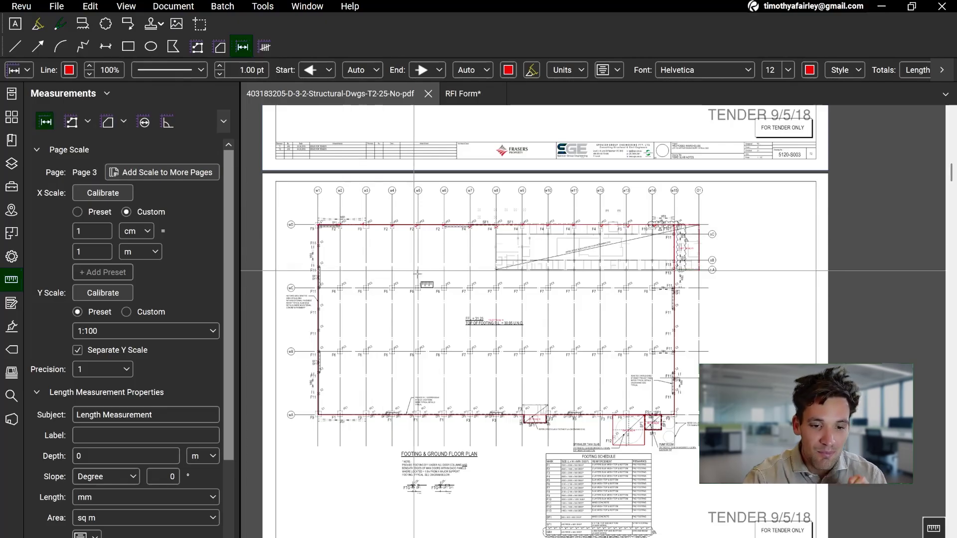
click(71, 126)
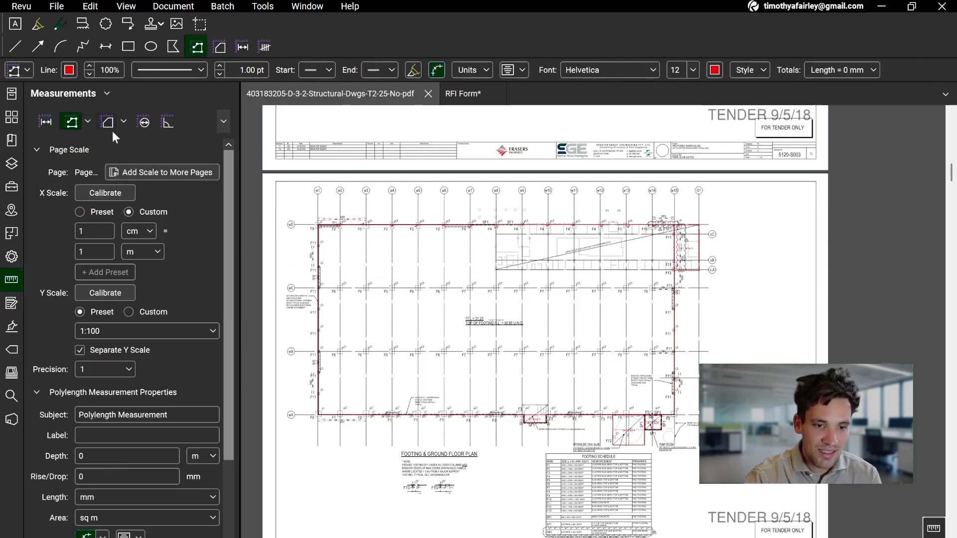
click(107, 123)
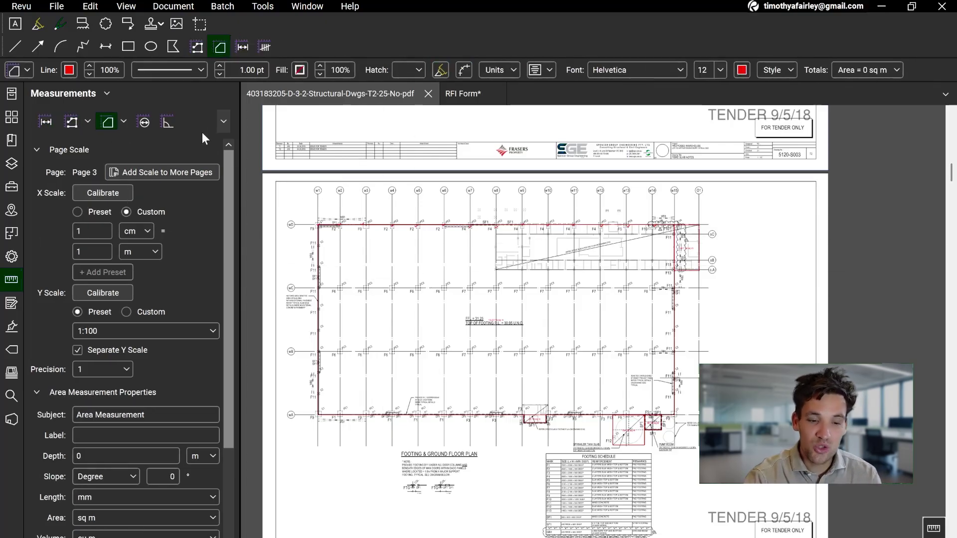
View the full list of available measurement tools, including the cutouts, and leave the Area tool
click(268, 6)
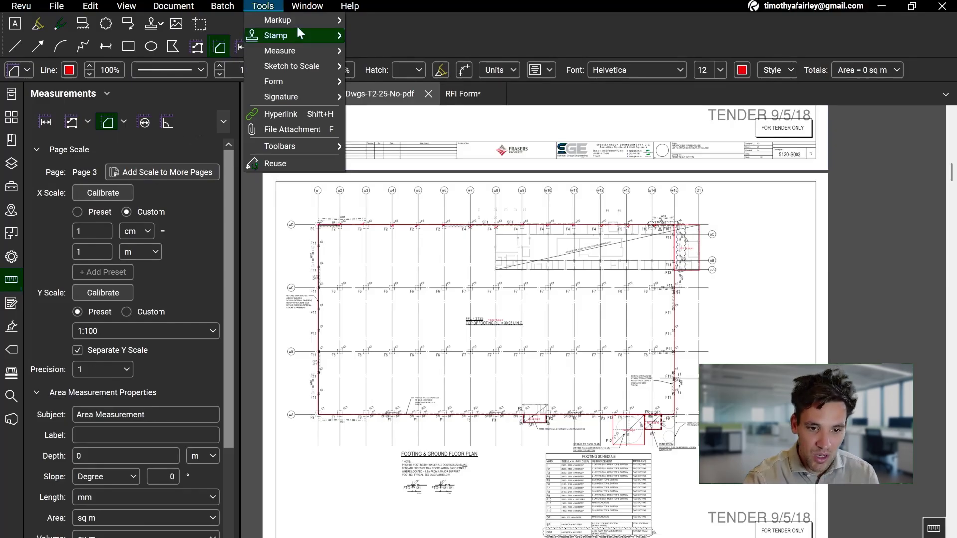
mouse_move(307, 50)
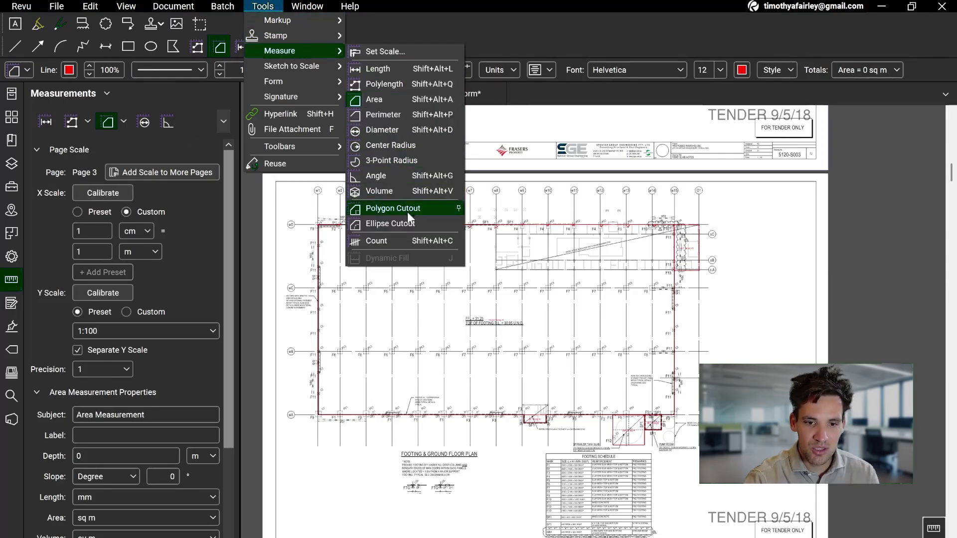
key(Escape)
Measure the warehouse's full length on the footing and ground floor plan with the Length tool, from its w1 wall to the opposite outer wall
click(274, 7)
mouse_move(291, 50)
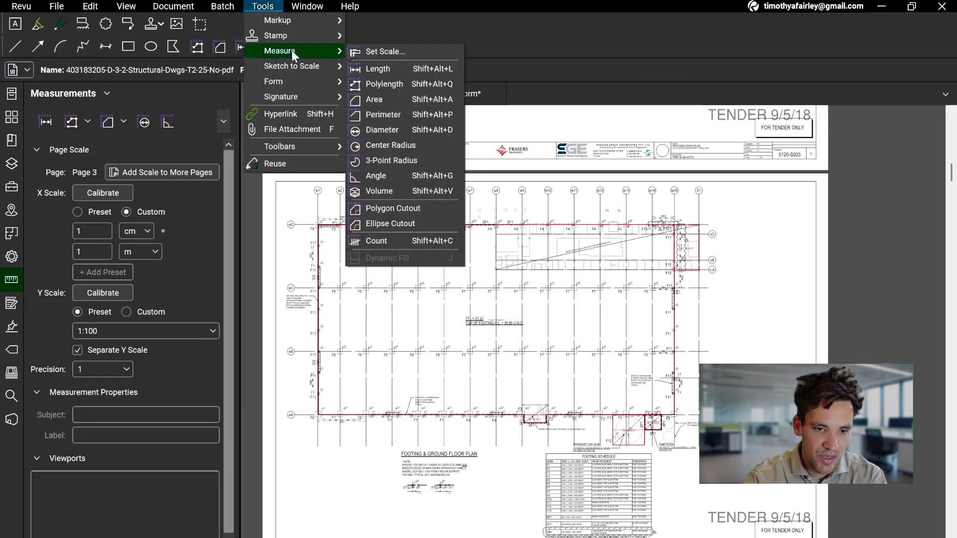
click(369, 68)
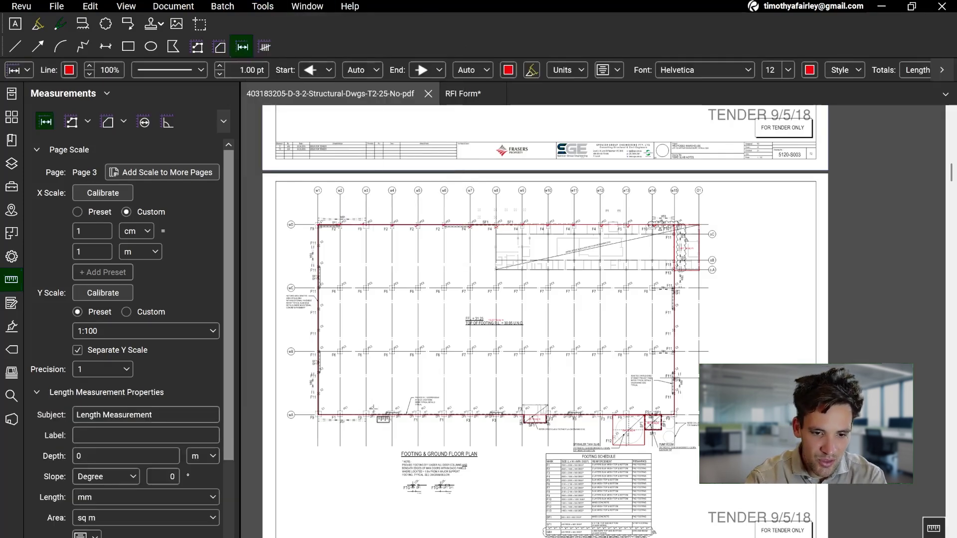
scroll(338, 362, down, 1)
scroll(337, 362, up, 3)
click(315, 315)
click(684, 319)
drag(738, 325, 309, 352)
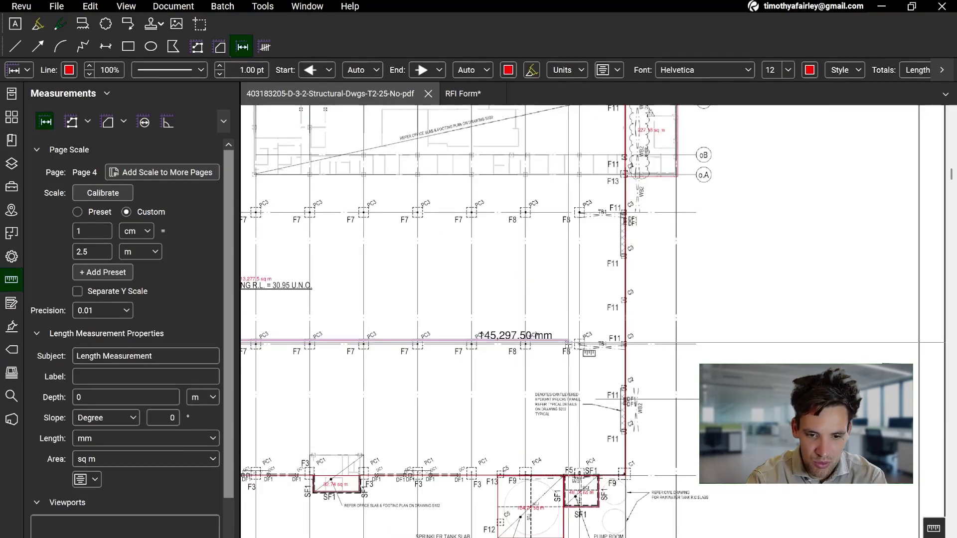
click(626, 341)
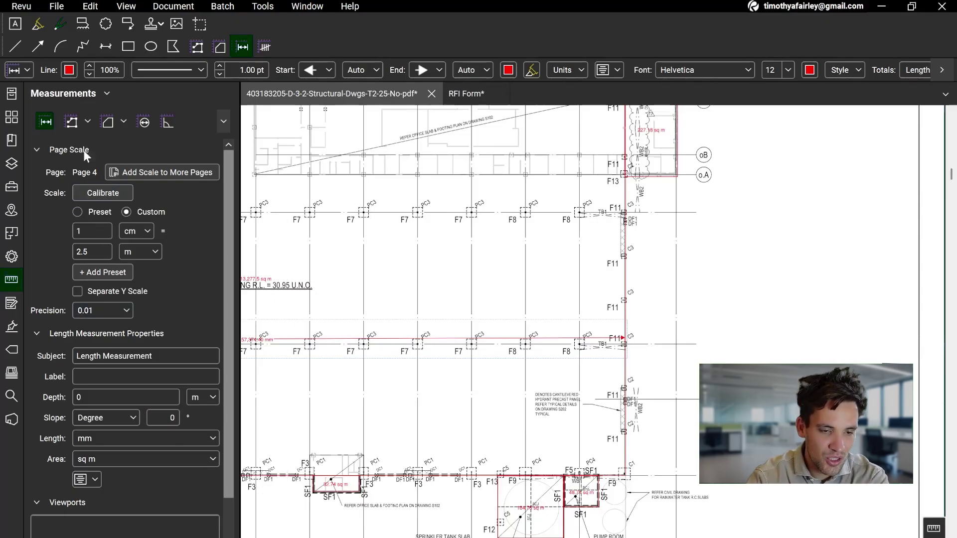
Open the scale settings for page 4 and start calibrating from two points of a known dimension
click(261, 6)
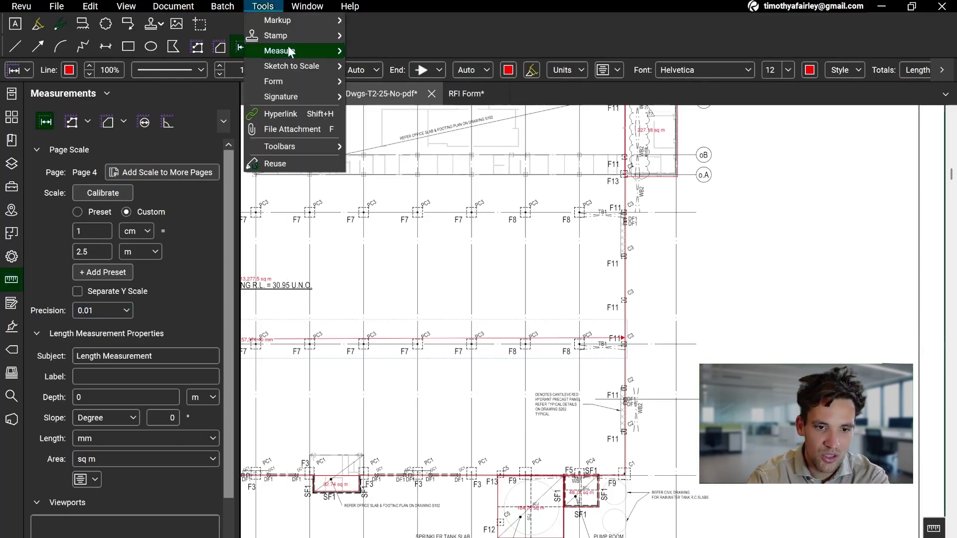
mouse_move(288, 50)
click(387, 52)
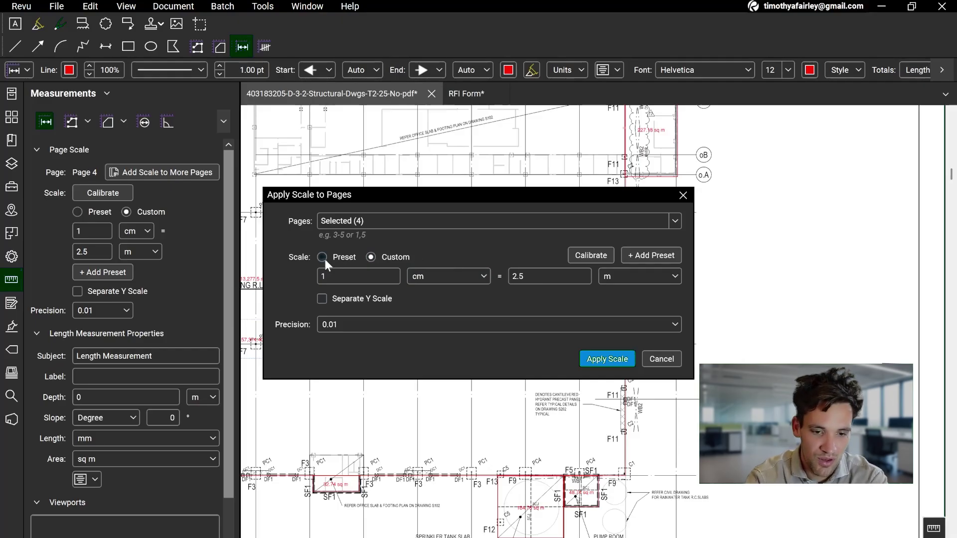
click(593, 256)
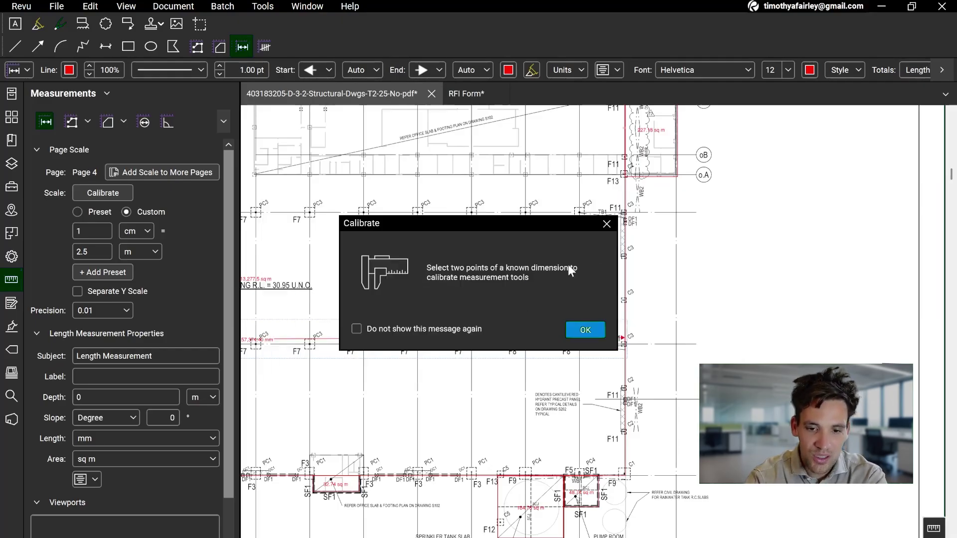
click(584, 329)
Examine the footing and ground floor plan, its title block and the neighbouring page for a known dimension or stated scale
scroll(485, 370, down, 6)
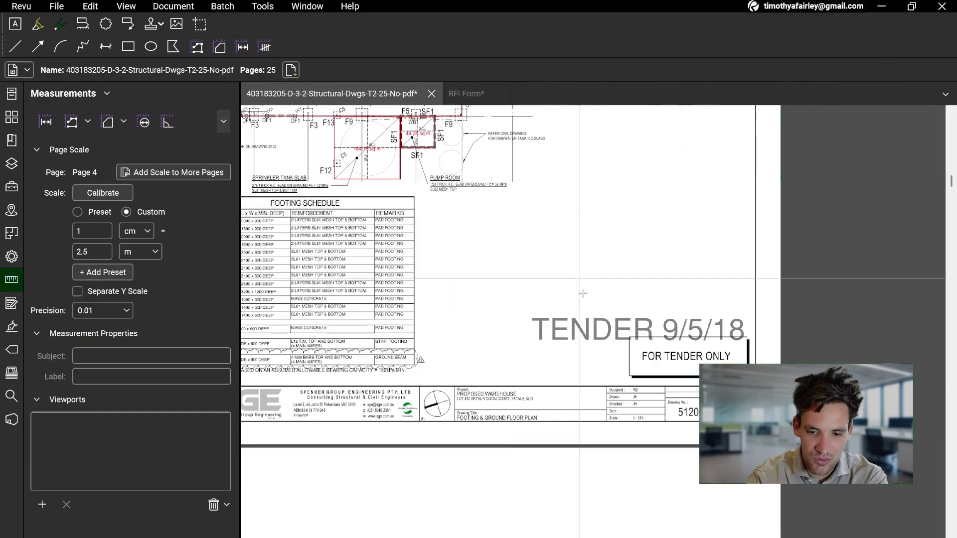
mouse_move(484, 371)
mouse_down()
mouse_move(610, 339)
mouse_move(680, 387)
mouse_move(490, 382)
mouse_move(594, 351)
mouse_move(747, 408)
mouse_up()
drag(532, 342, 724, 231)
scroll(598, 230, up, 8)
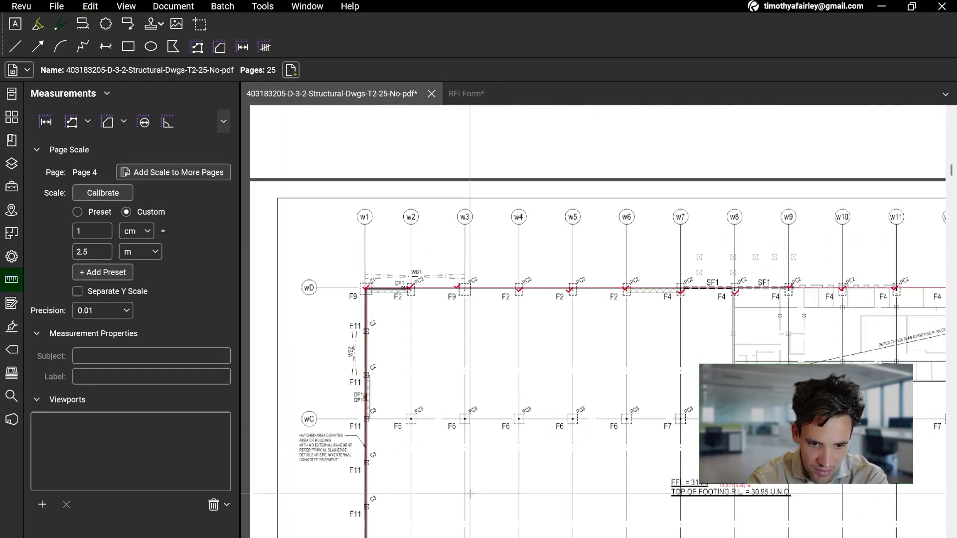
drag(534, 122, 446, 462)
drag(498, 476, 462, 114)
drag(591, 394, 628, 123)
scroll(659, 393, down, 10)
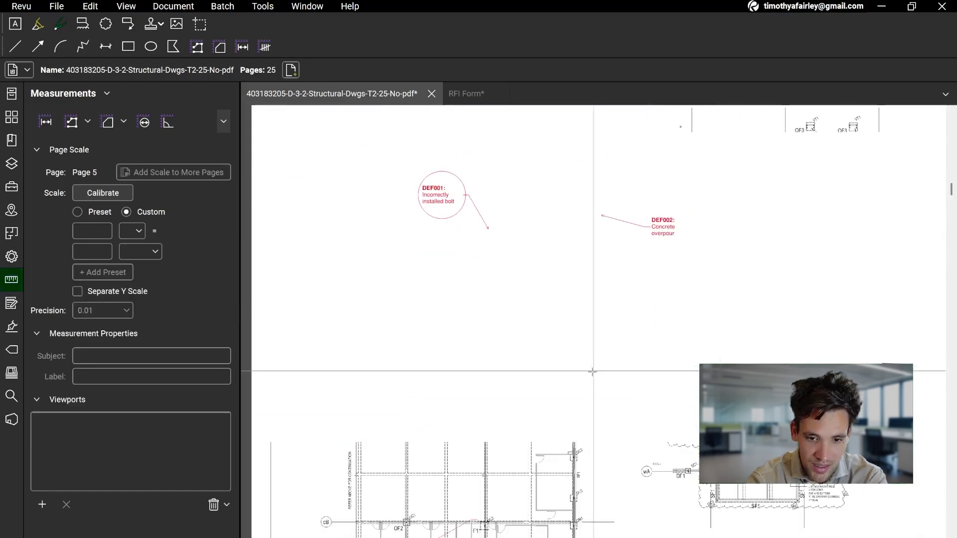
scroll(571, 349, up, 10)
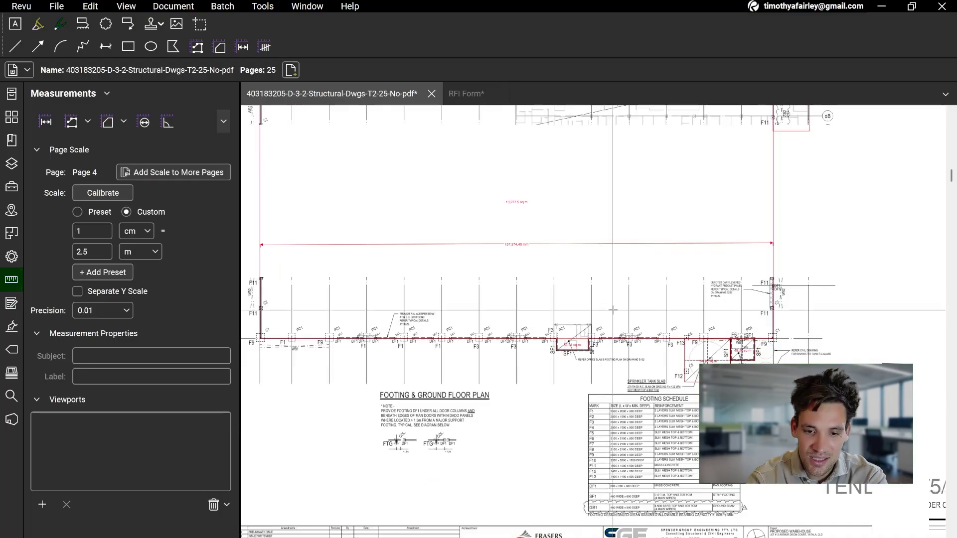
Apply a custom scale of 1 cm = 2.5 m with 0.01 precision to page 4
scroll(485, 392, up, 4)
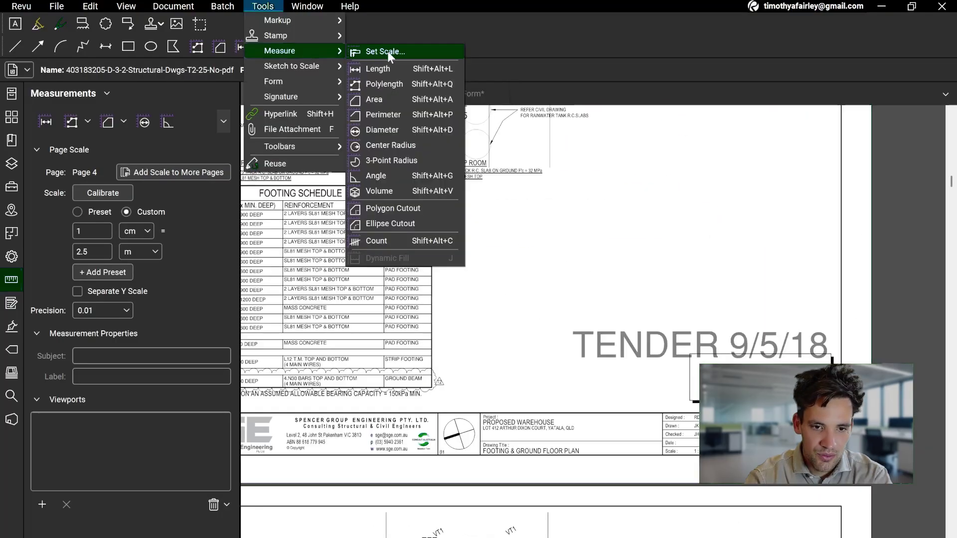
click(434, 50)
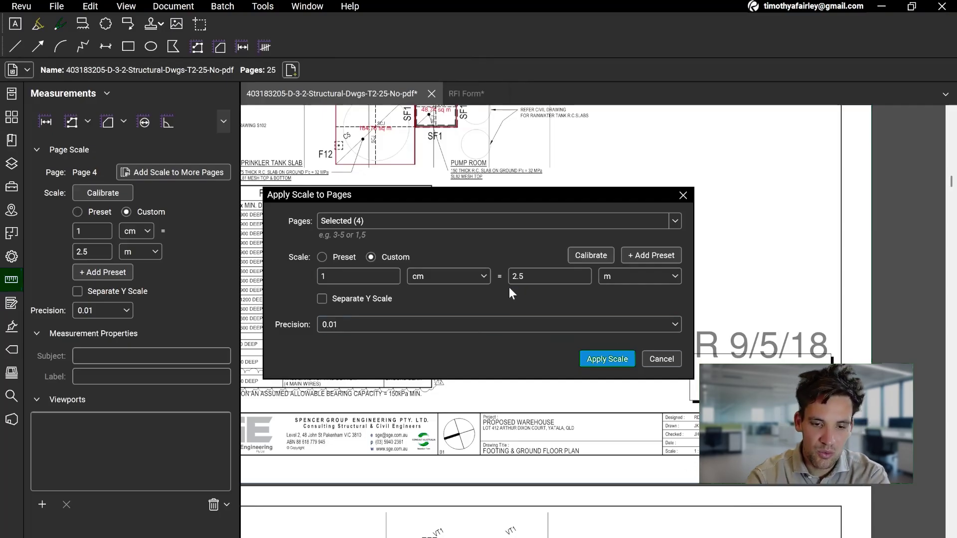
click(612, 364)
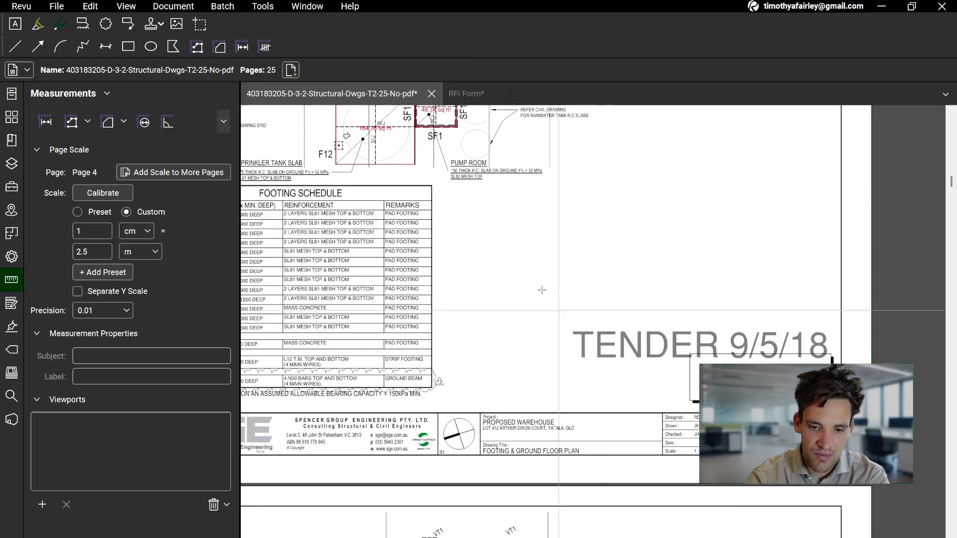
Delete the existing length measurement that runs across the warehouse plan
drag(514, 260, 660, 451)
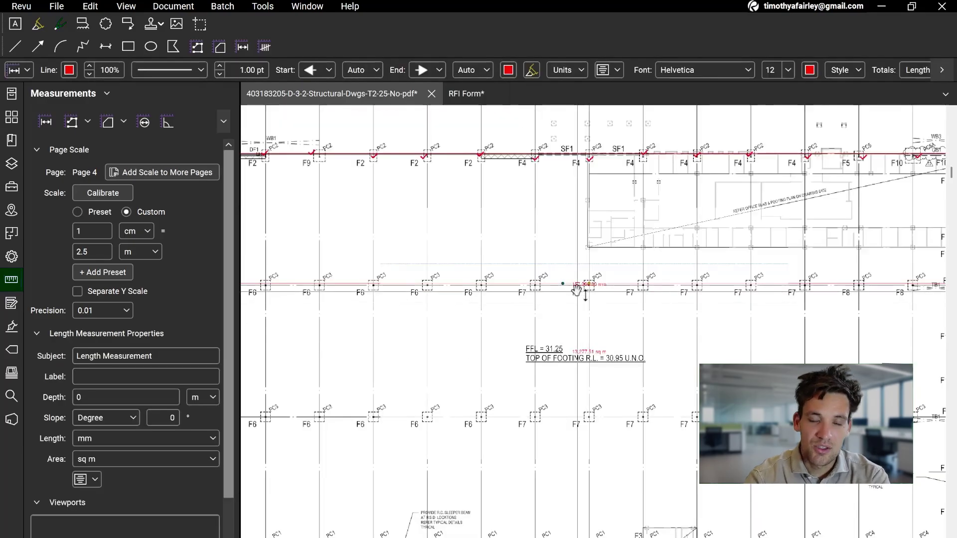
click(556, 284)
click(585, 286)
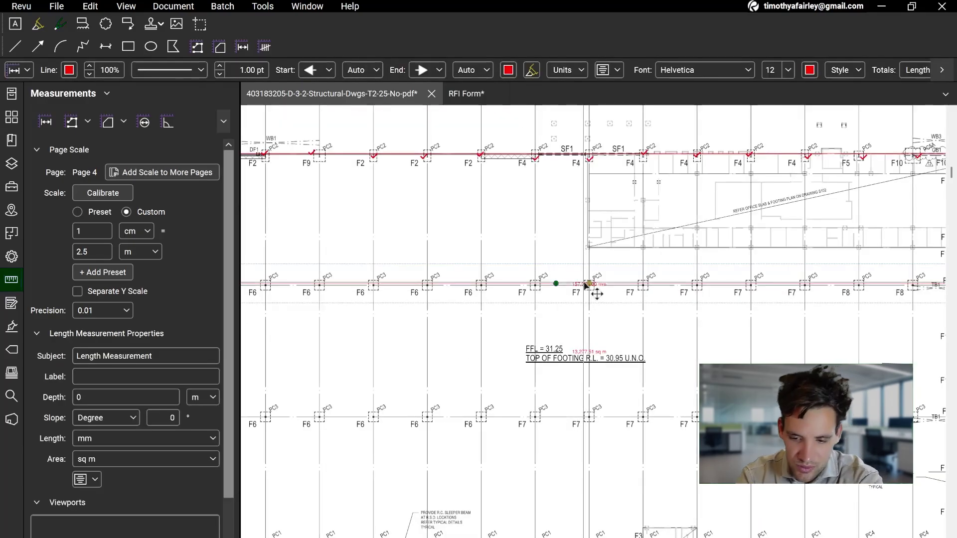
drag(549, 318, 640, 330)
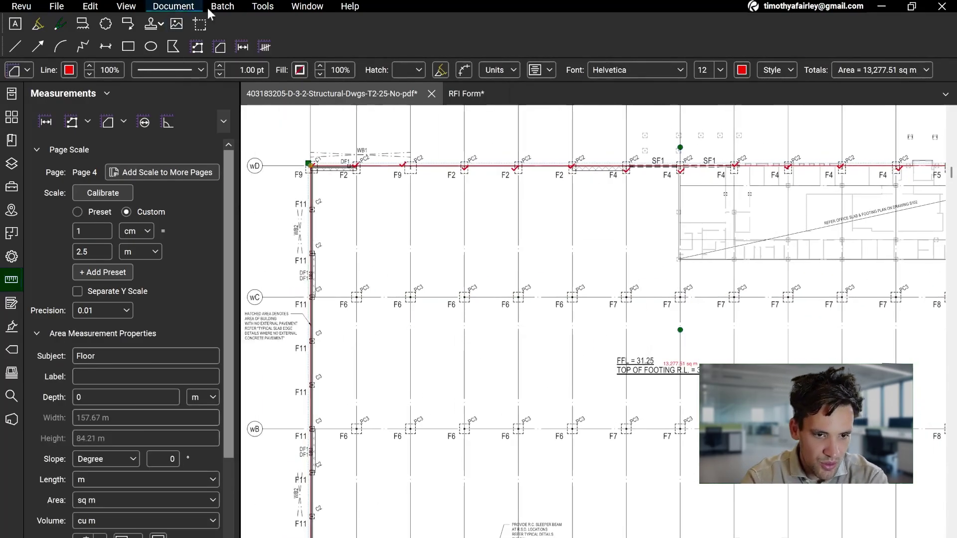
Measure the warehouse's full length along gridline wC with the Length tool, from the w1 wall to the w15 wall
click(259, 8)
click(259, 8)
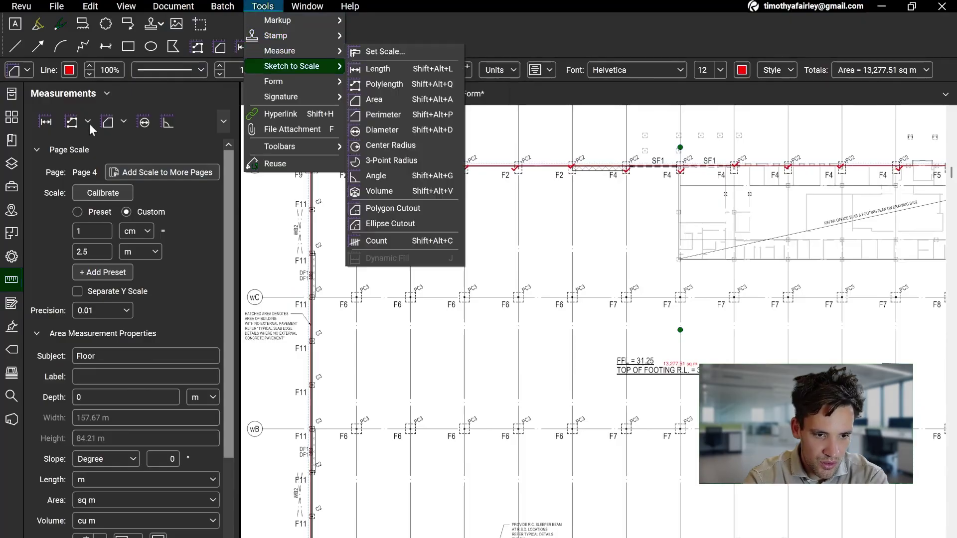
click(46, 121)
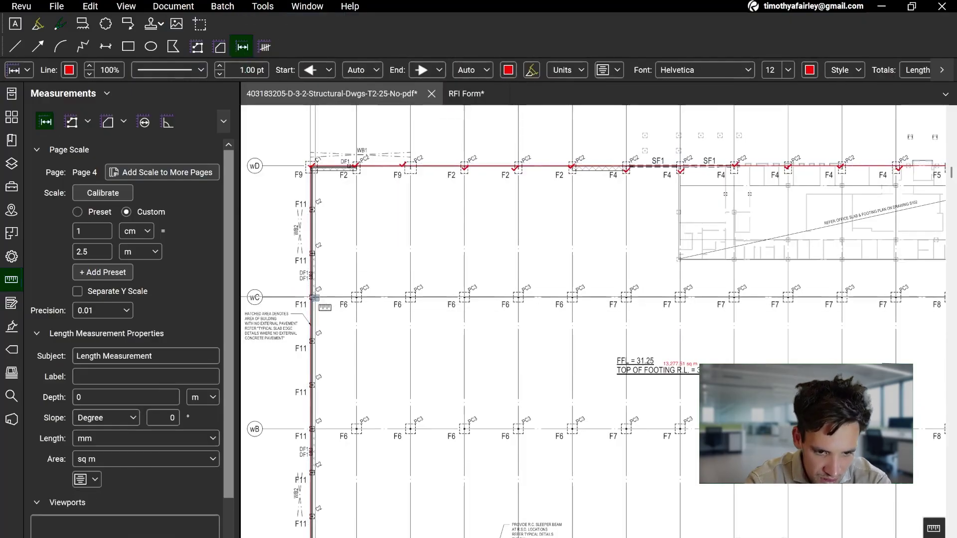
drag(634, 309, 137, 320)
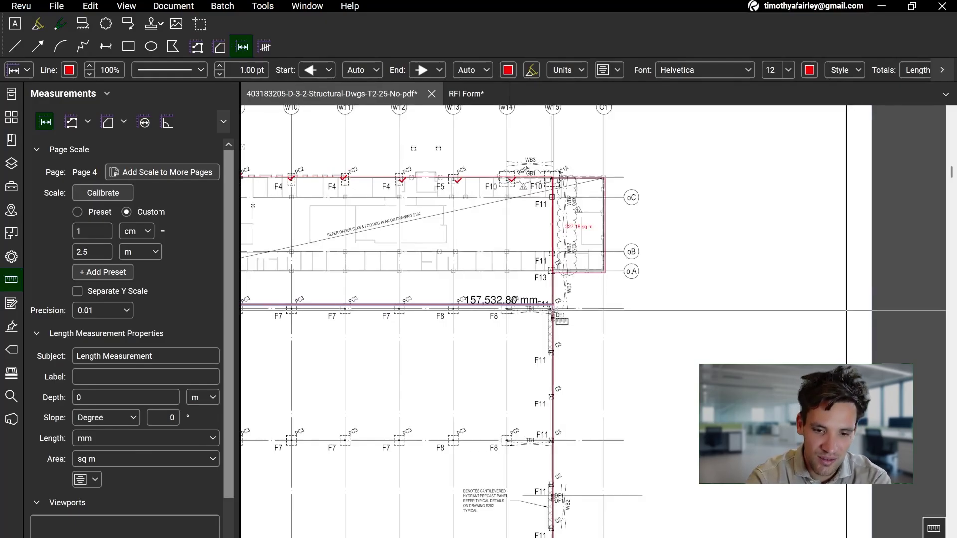
click(554, 308)
scroll(413, 343, left, 2)
scroll(326, 314, up, 5)
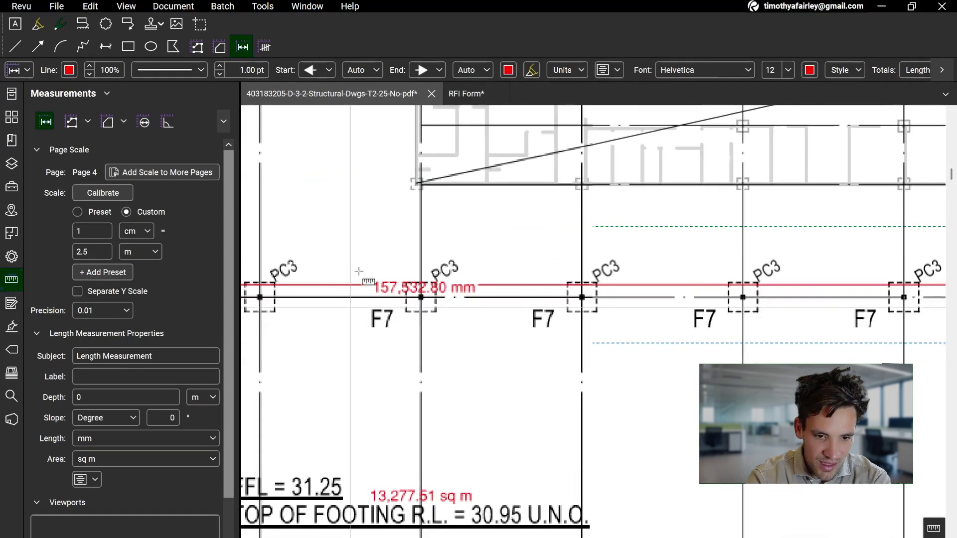
Set the warehouse length measurement's length unit to m
click(148, 439)
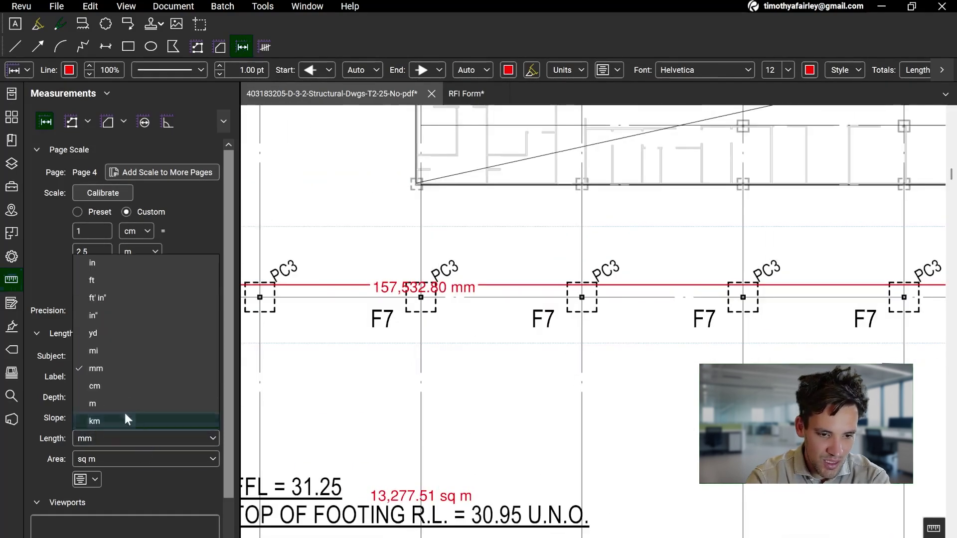
click(119, 406)
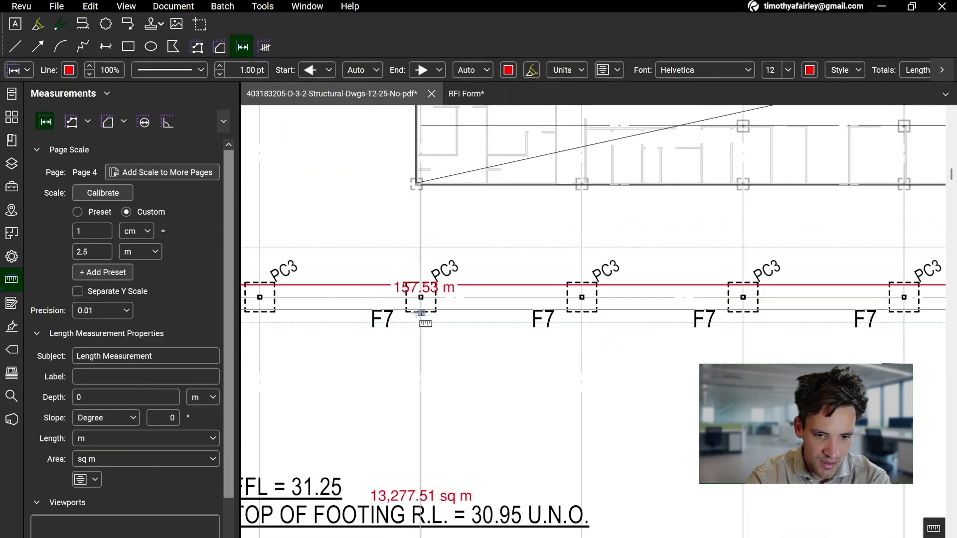
scroll(435, 302, down, 2)
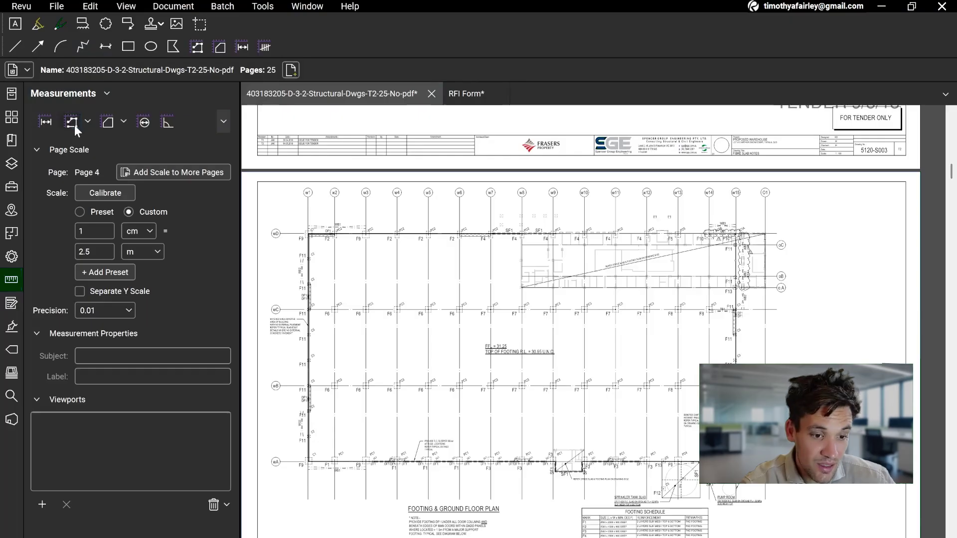
Trace the warehouse's outer walls with the Polylength tool, going through all four corners back to the w1/wD corner
click(72, 122)
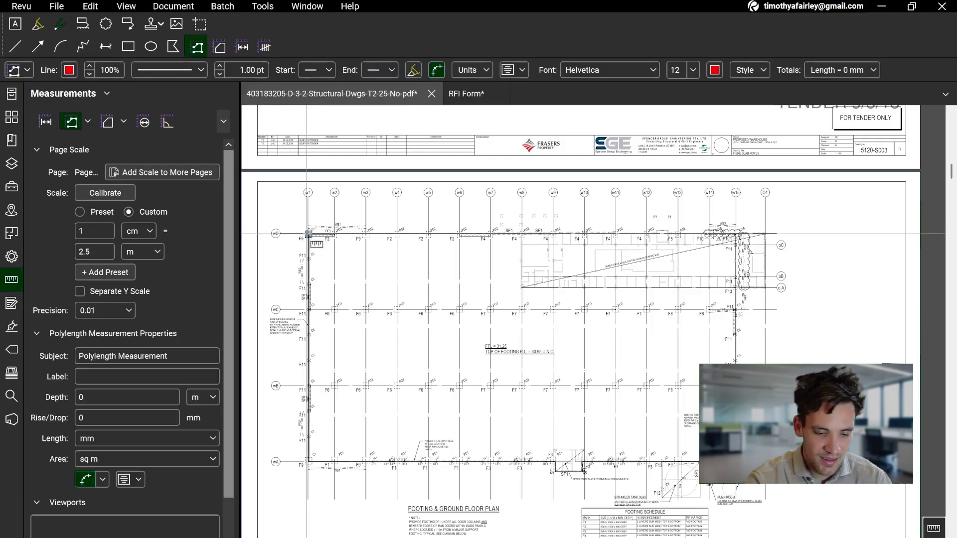
click(308, 234)
click(309, 463)
click(736, 463)
click(742, 233)
double_click(308, 234)
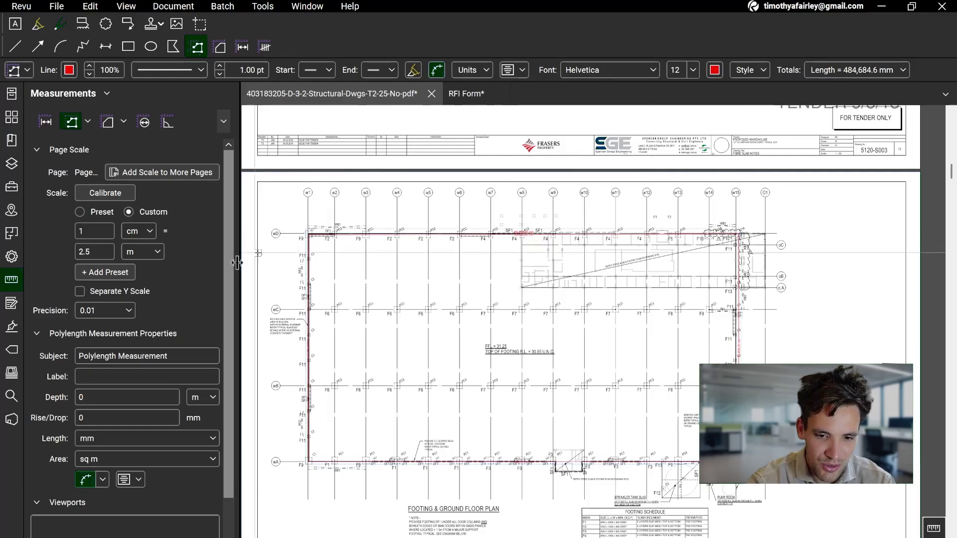
Set the perimeter polylength's length unit to m and inspect its labels near gridline w8
click(146, 443)
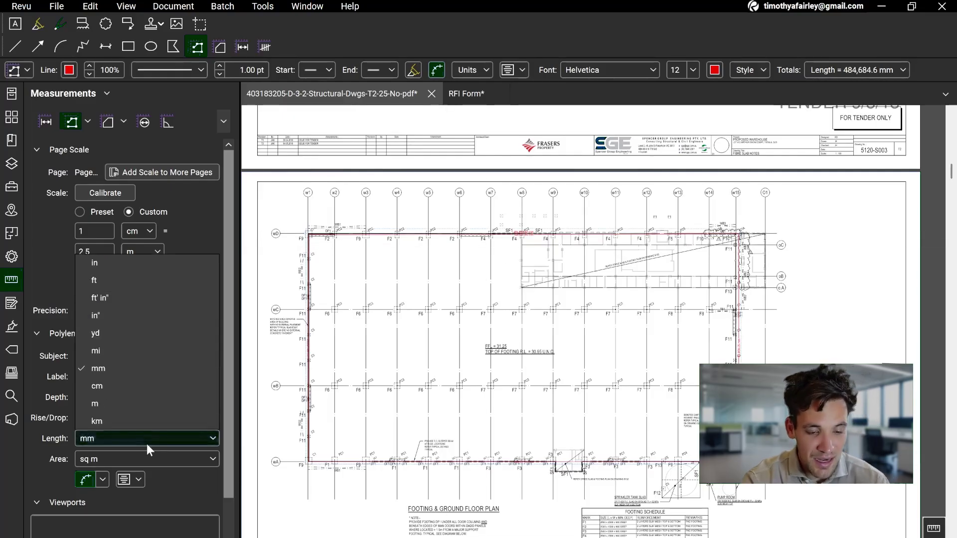
click(137, 403)
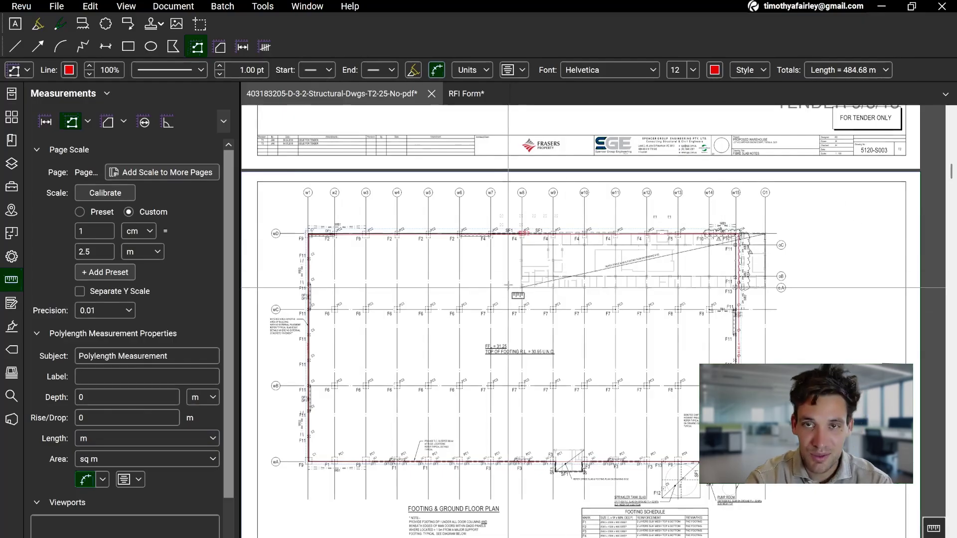
scroll(506, 282, up, 8)
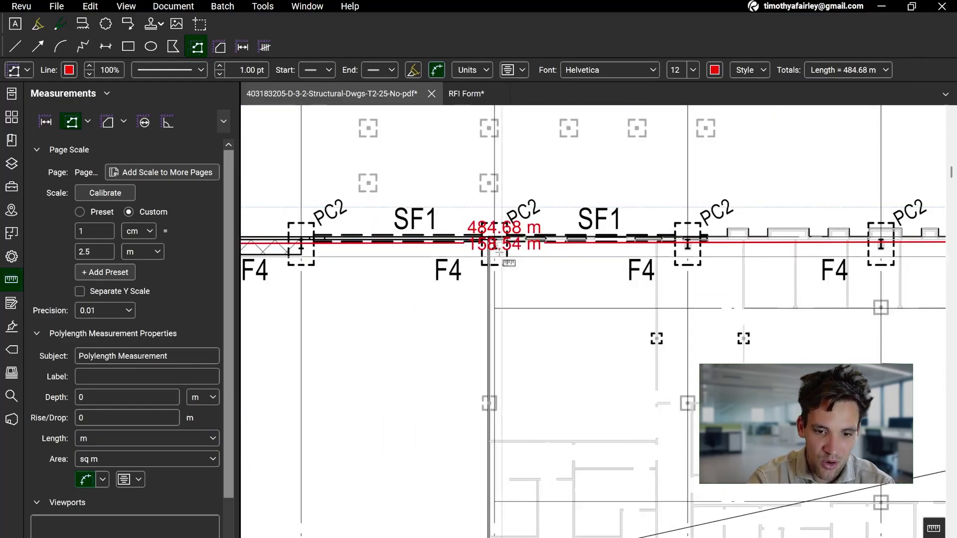
scroll(498, 252, up, 3)
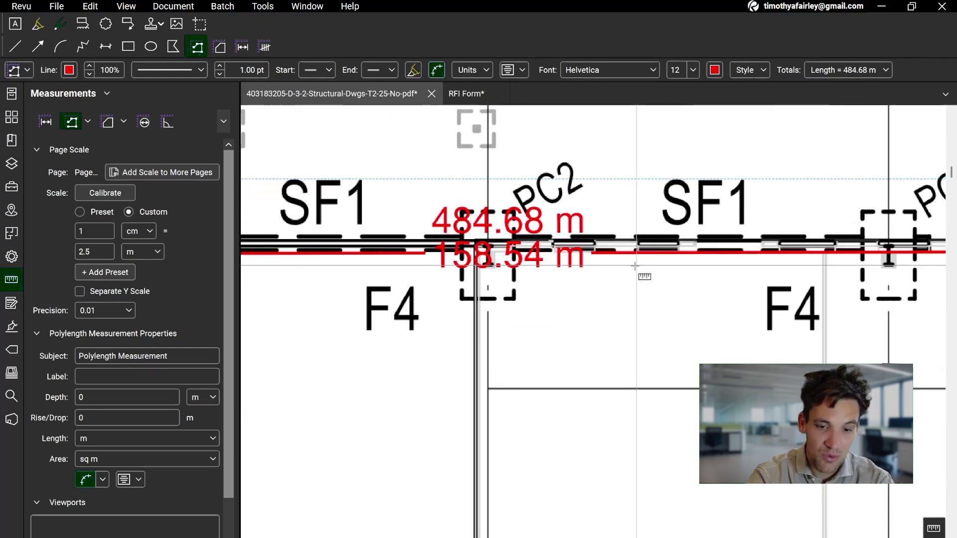
scroll(507, 319, down, 9)
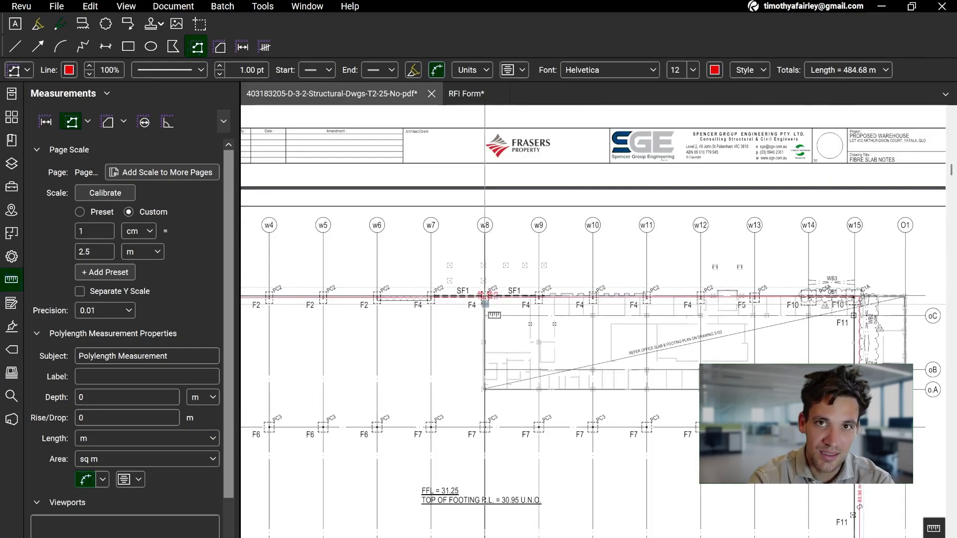
Measure the warehouse's floor area with the Area tool by marking its four outer corners, and inspect the area label
click(111, 125)
drag(453, 373, 575, 336)
drag(390, 335, 594, 293)
scroll(571, 299, down, 2)
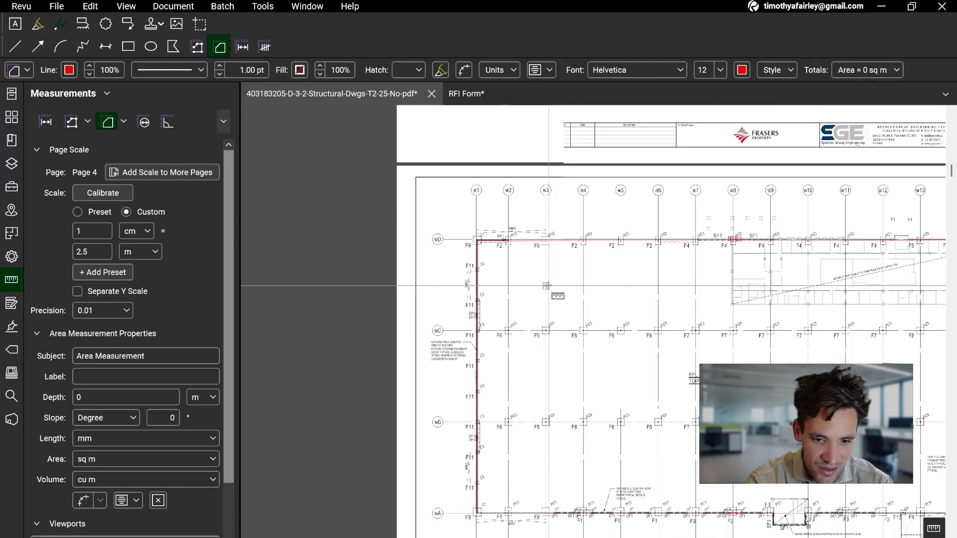
click(477, 241)
click(482, 514)
drag(749, 488, 343, 457)
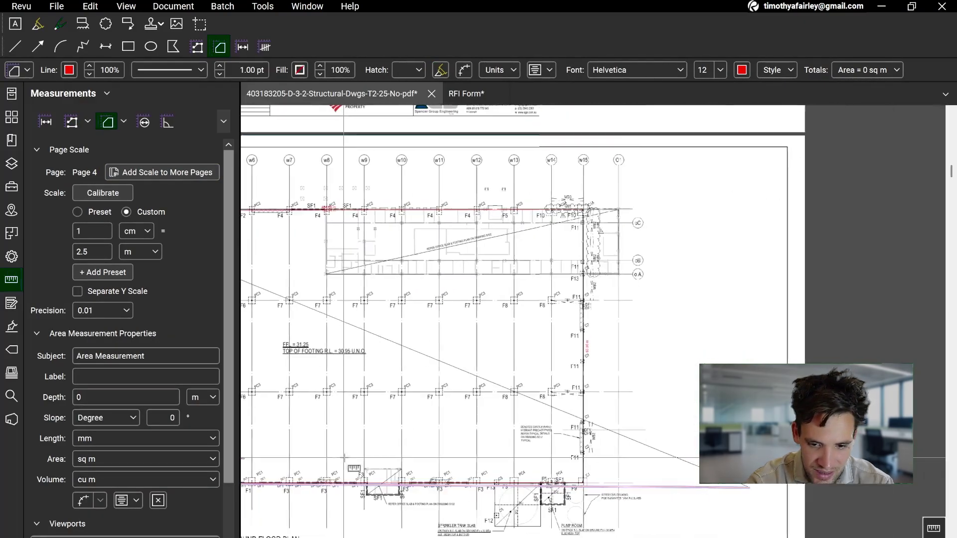
click(584, 483)
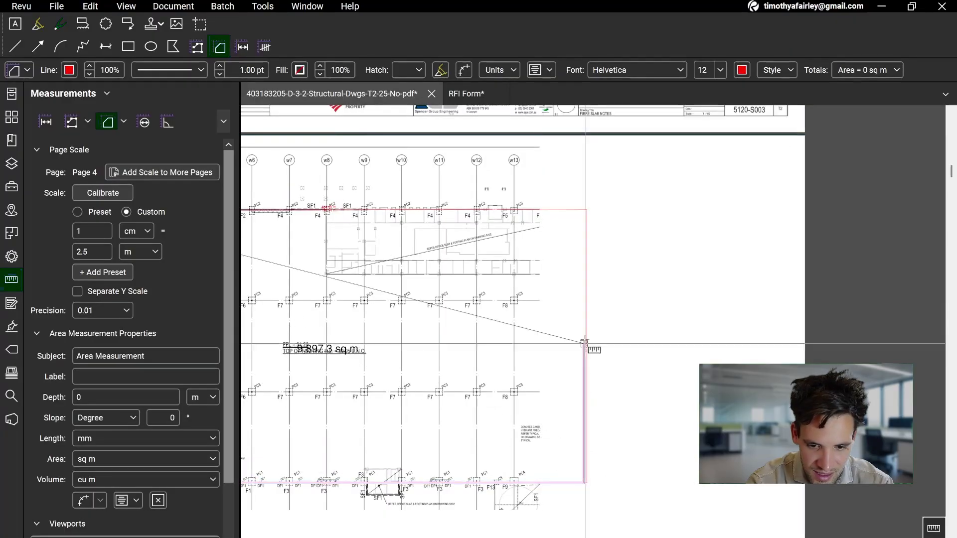
double_click(588, 210)
scroll(319, 349, up, 10)
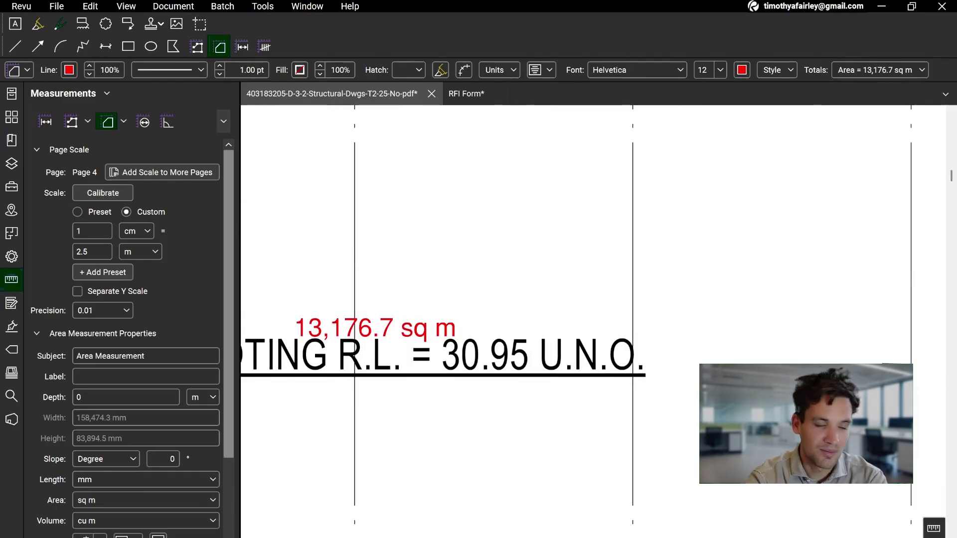
scroll(479, 349, down, 5)
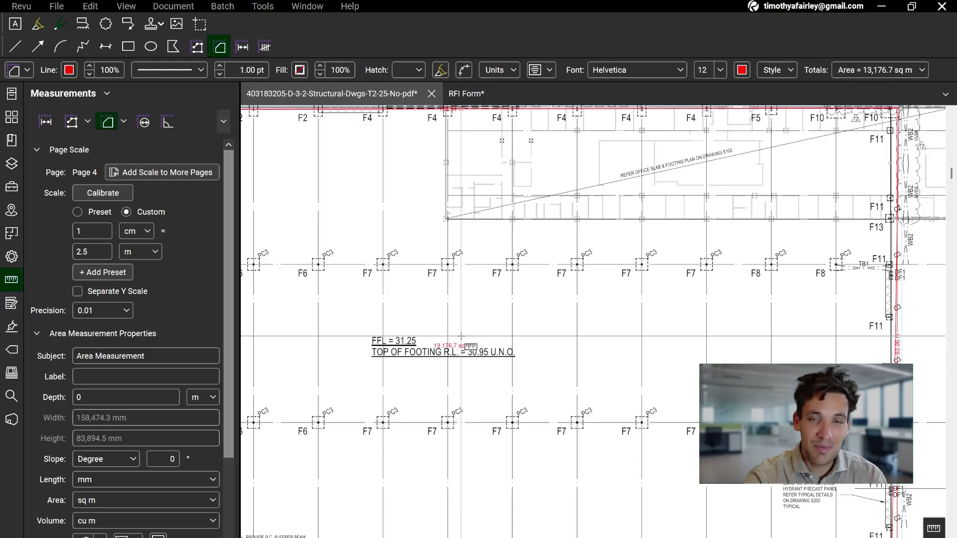
Start a count measurement with a mark on the C1 column at the w1/wD corner of the warehouse
scroll(462, 299, up, 3)
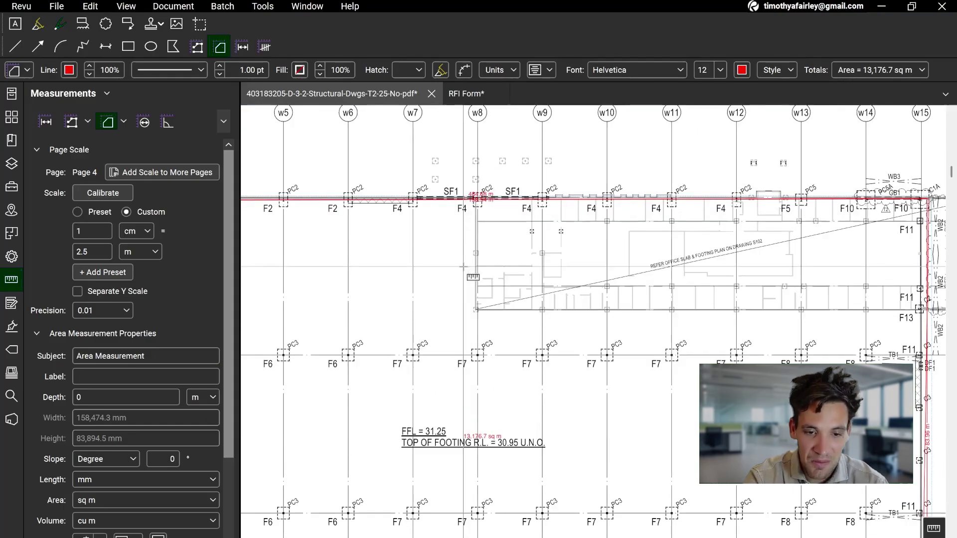
drag(611, 292, 545, 324)
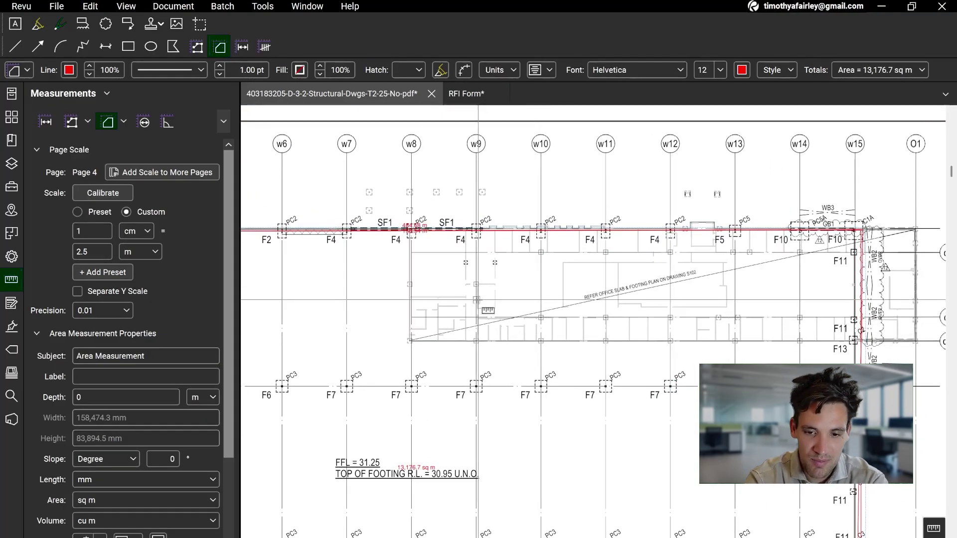
drag(477, 300, 565, 303)
drag(427, 198, 557, 185)
drag(468, 209, 613, 153)
drag(430, 207, 420, 218)
scroll(420, 219, up, 1)
scroll(419, 219, right, 1)
click(263, 7)
mouse_move(302, 50)
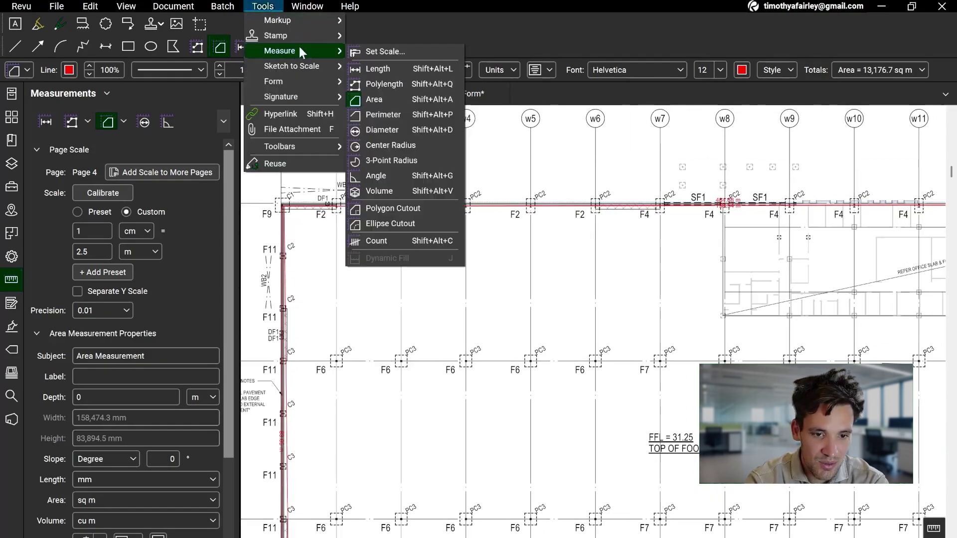
click(395, 241)
click(283, 205)
scroll(284, 205, up, 4)
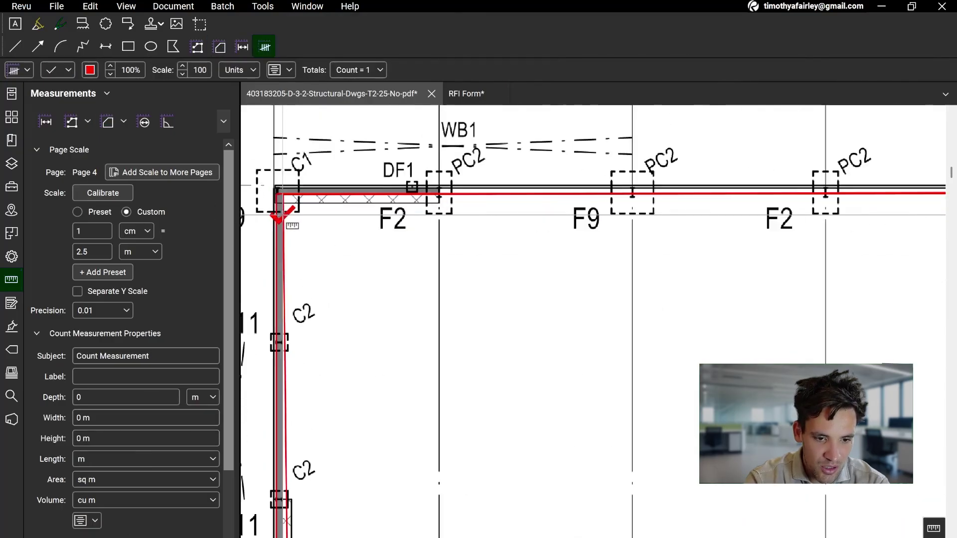
Add count marks on the PC2 columns along the warehouse's wD wall, from gridline w2 to w7
click(432, 188)
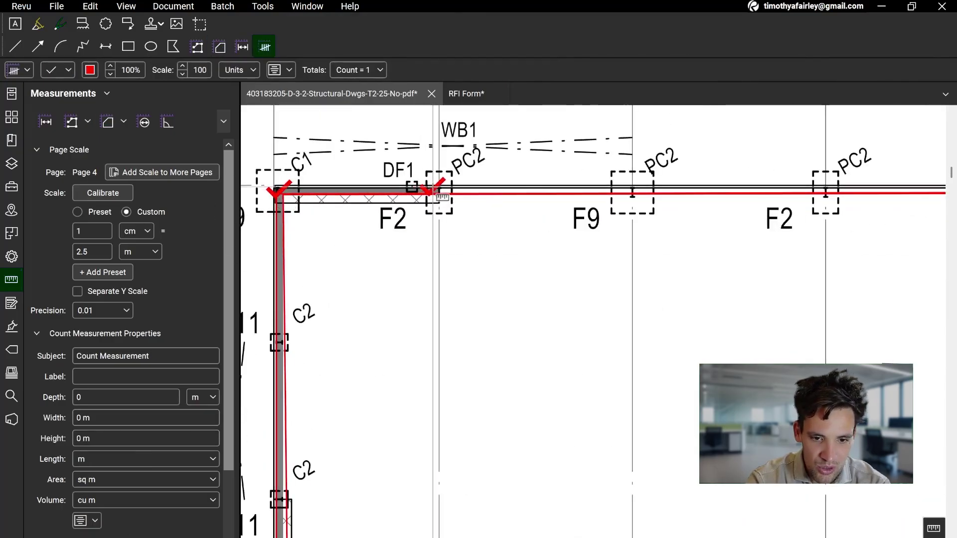
click(631, 193)
click(646, 188)
drag(771, 215, 417, 254)
click(466, 228)
drag(680, 243, 519, 255)
scroll(518, 254, down, 5)
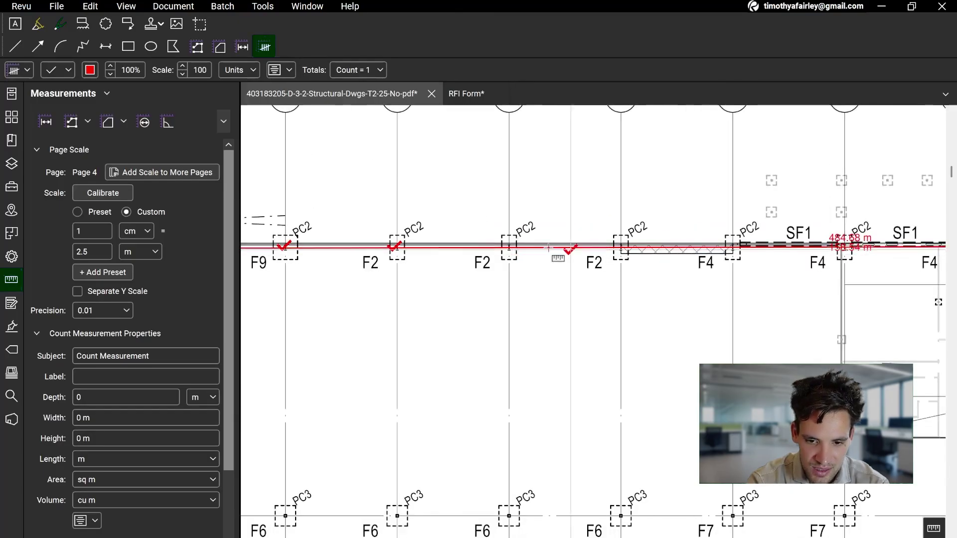
click(624, 244)
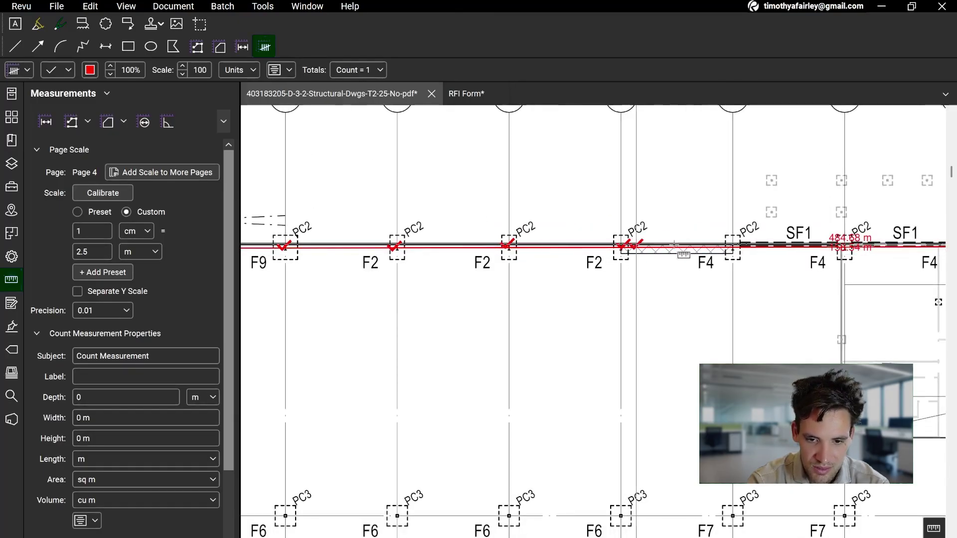
click(734, 246)
Continue the count on the PC2 columns from gridline w8 to w12 and finish the count measurement
drag(796, 284, 439, 318)
click(487, 281)
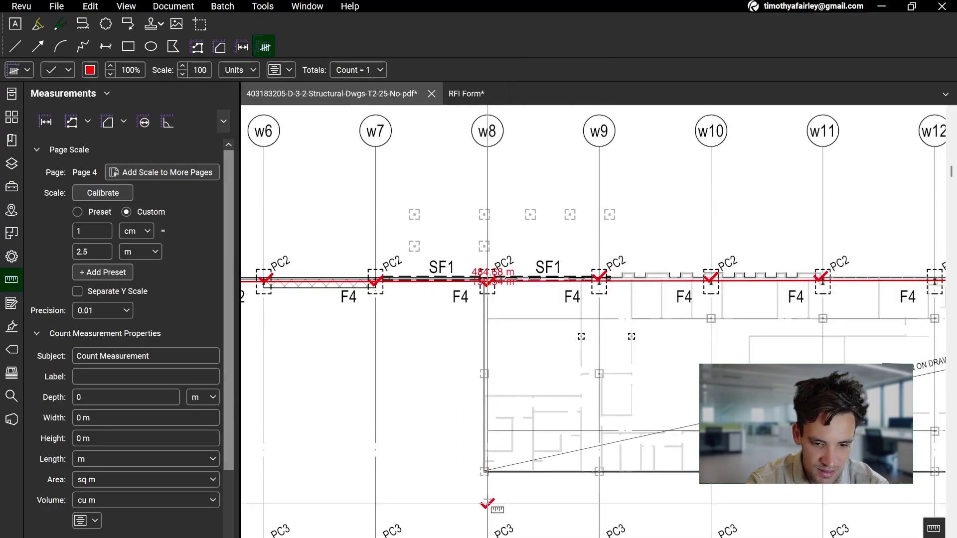
drag(820, 305, 460, 295)
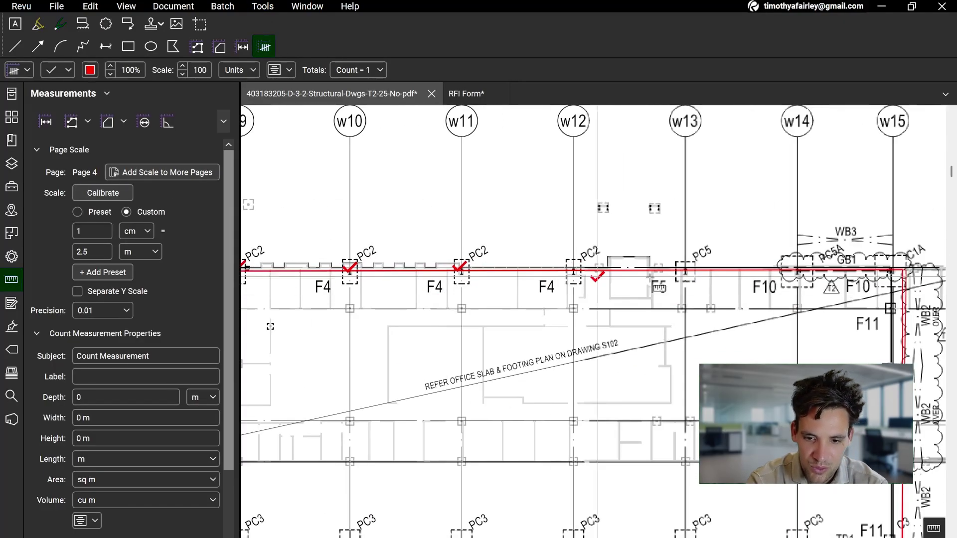
click(570, 266)
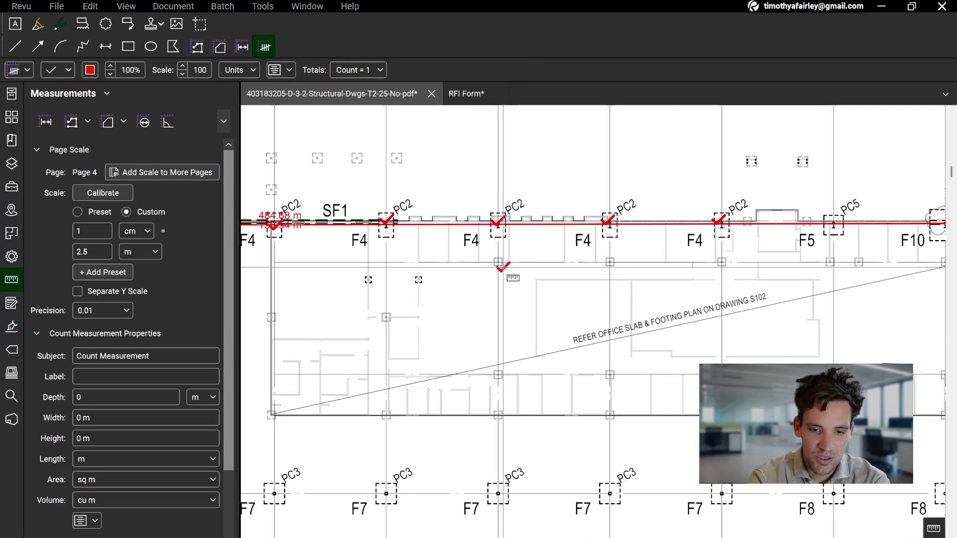
key(Escape)
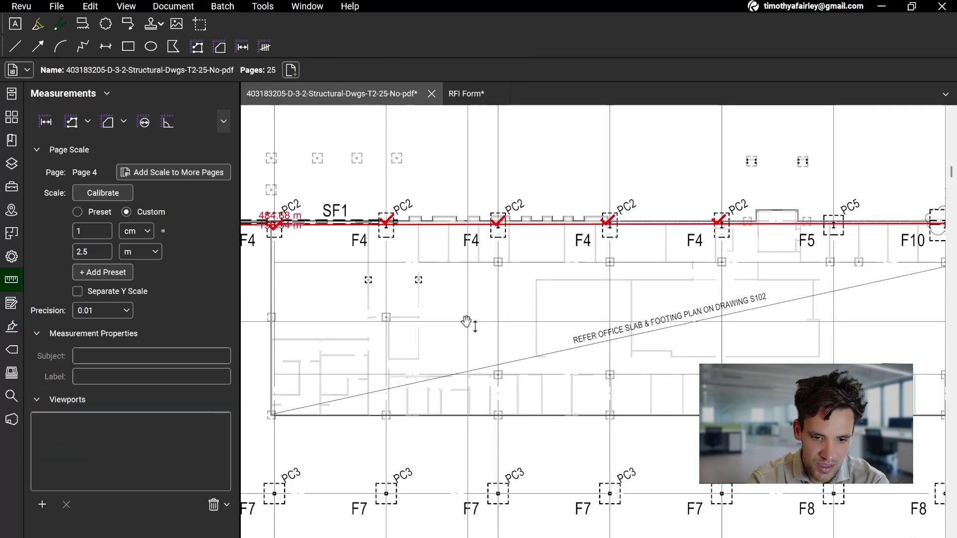
Select the finished column count and check its total
click(387, 223)
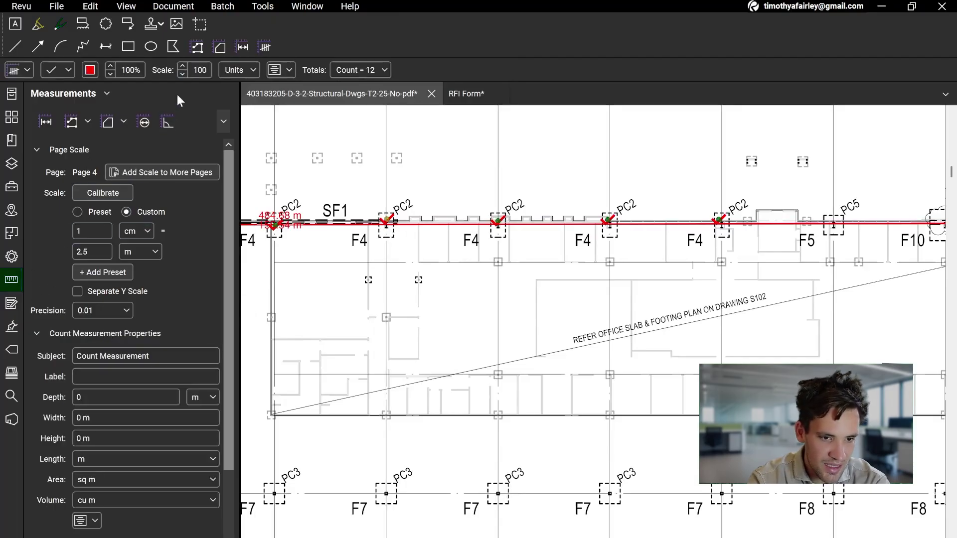
click(385, 71)
click(384, 73)
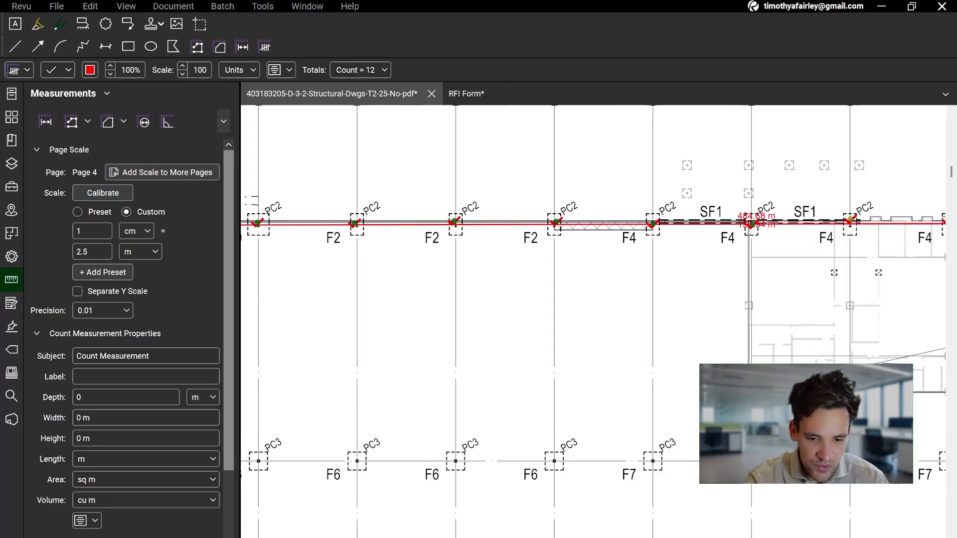
Expand the Markups List and highlight the area and perimeter polylength measurements on the plan from their entries
drag(483, 537, 502, 330)
drag(470, 271, 496, 209)
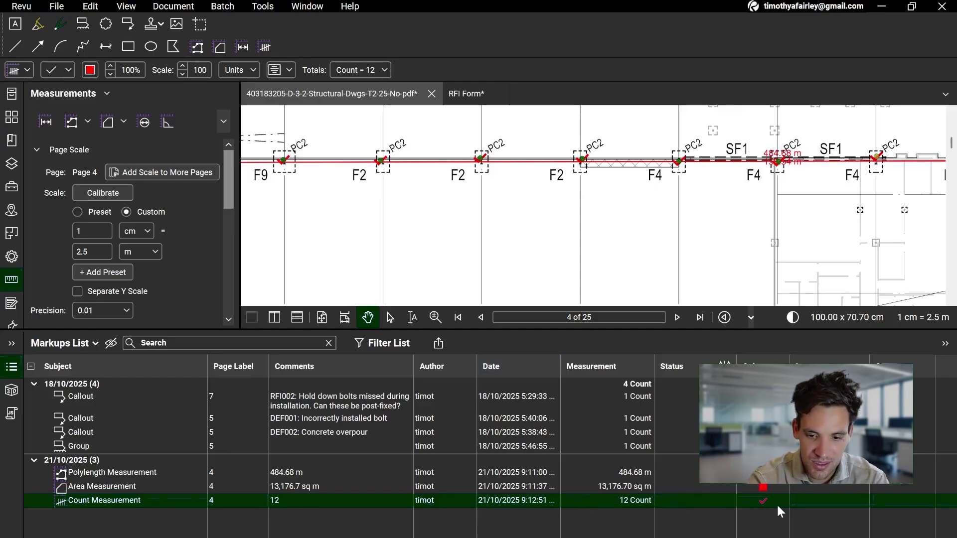
click(137, 486)
click(170, 473)
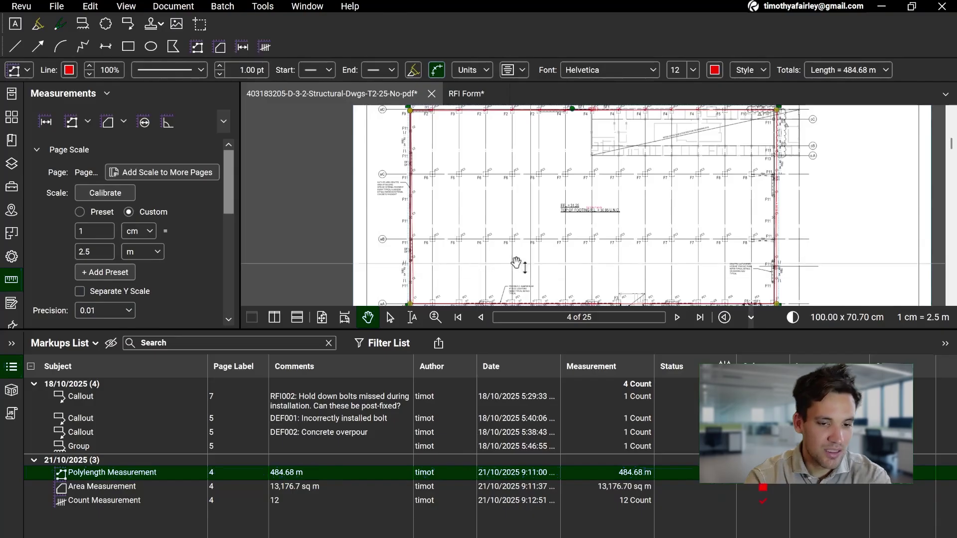
drag(528, 218, 490, 187)
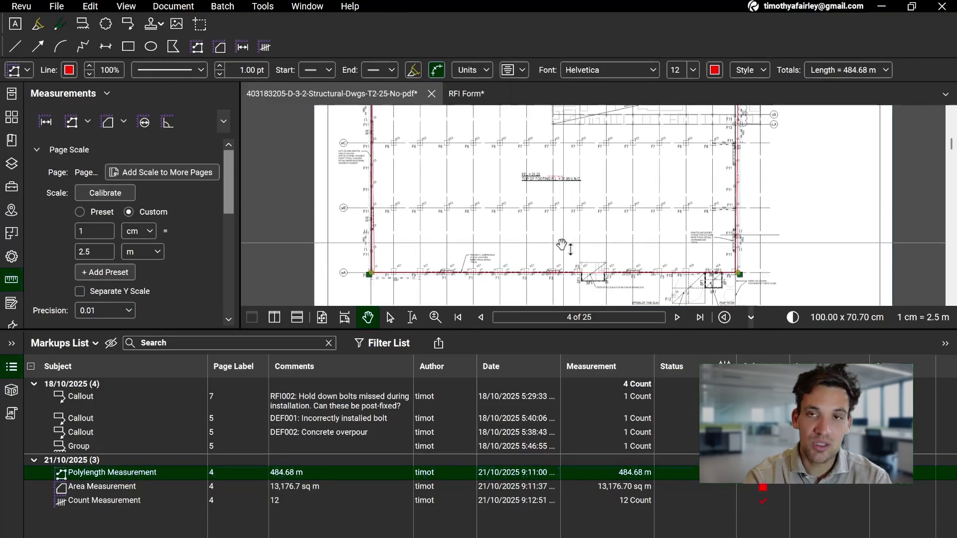
scroll(566, 270, up, 3)
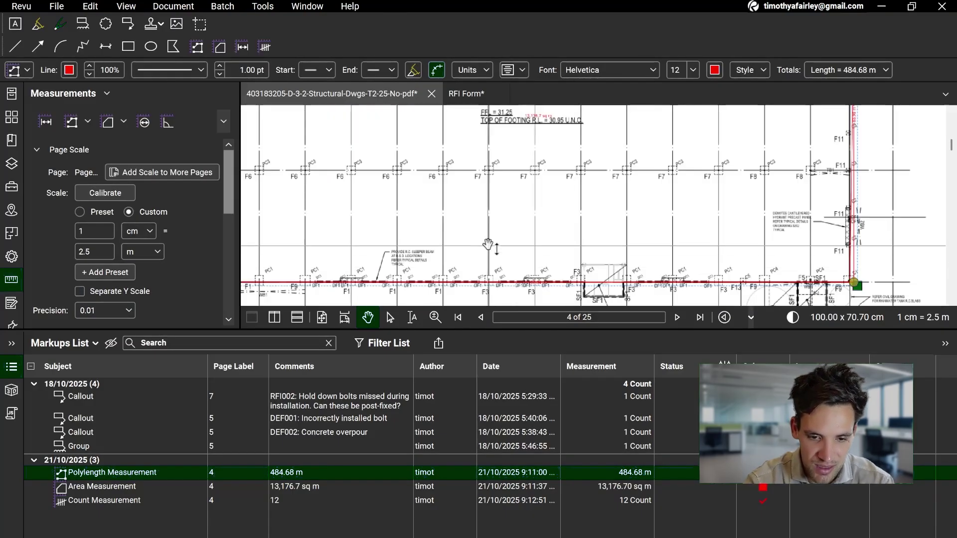
drag(493, 250, 530, 208)
Shrink the Markups List and delete the perimeter, area and count measurements from the footing plan
drag(718, 329, 715, 454)
drag(631, 312, 595, 400)
click(578, 333)
key(Delete)
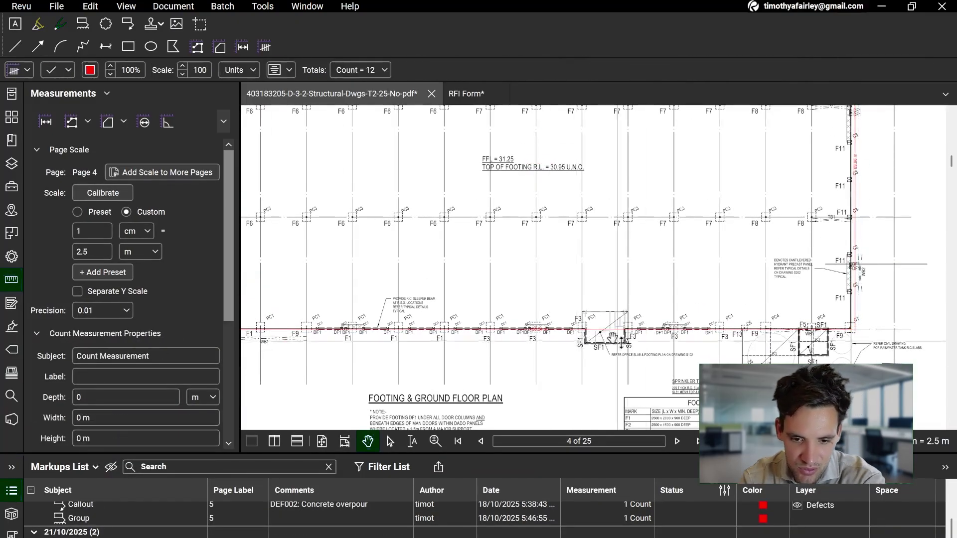
click(736, 331)
key(Delete)
drag(416, 114, 529, 295)
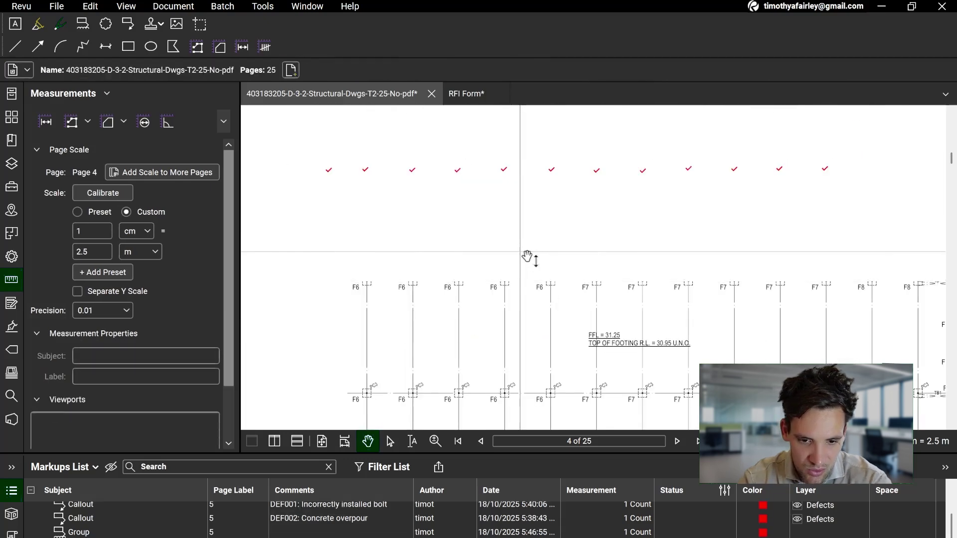
key(ctrl+a)
key(Delete)
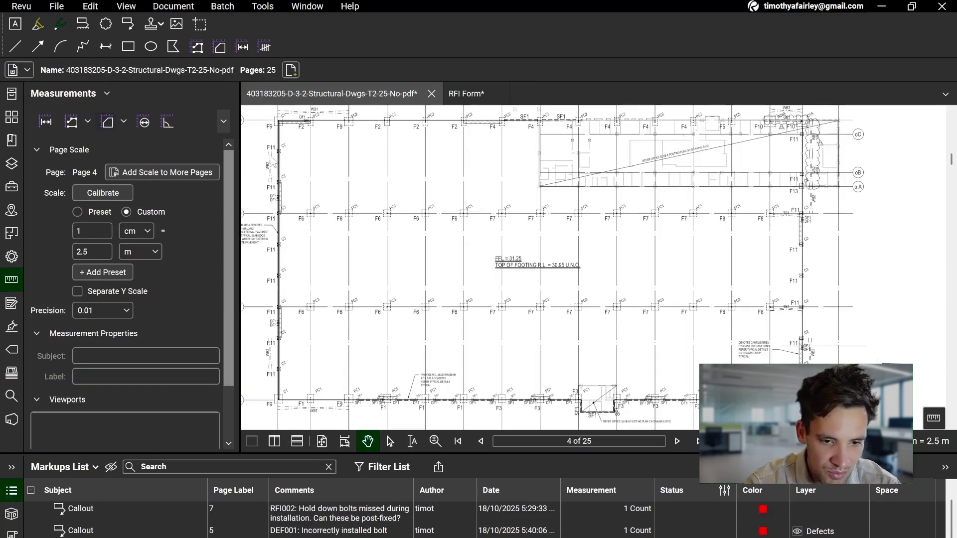
Remeasure the warehouse's main floor with the Area tool by marking its four outer corners
key(shift+alt+a)
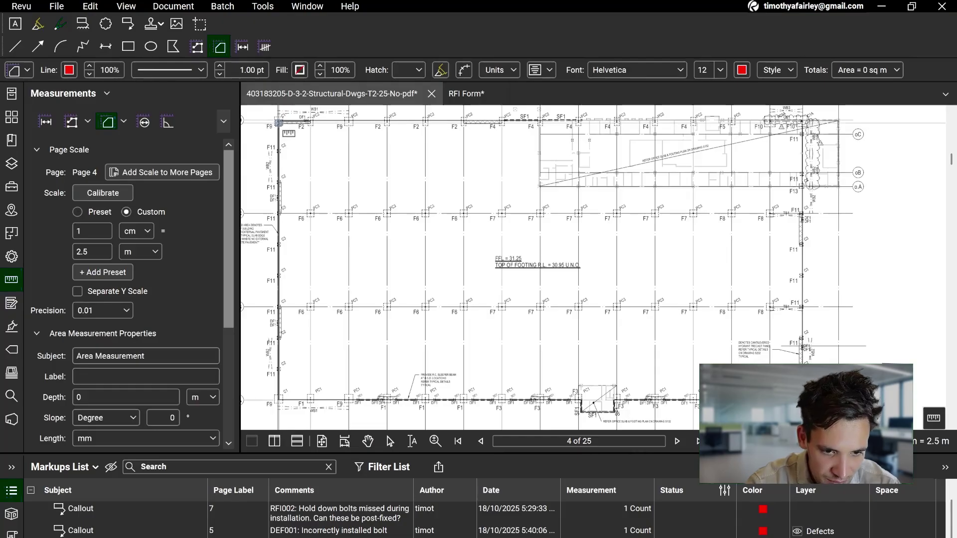
click(279, 121)
click(280, 399)
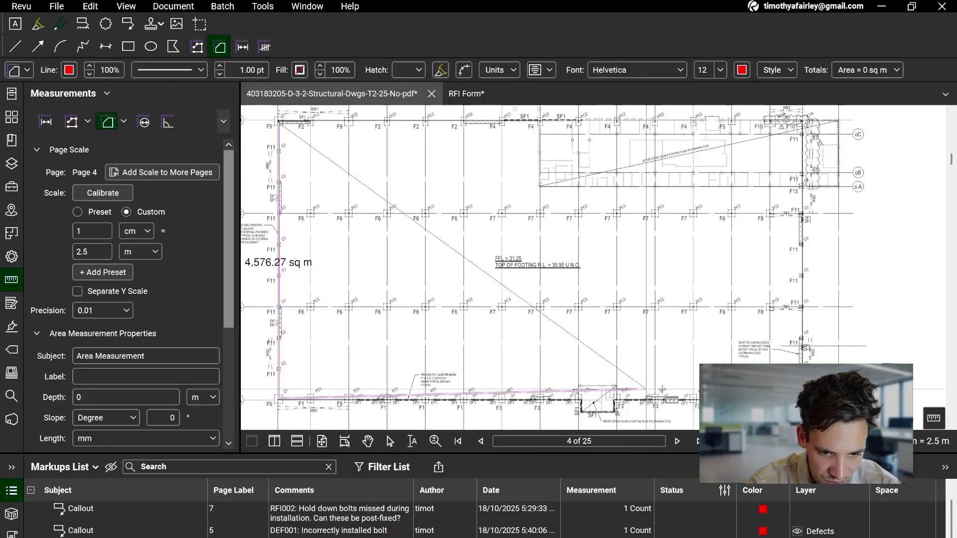
click(802, 399)
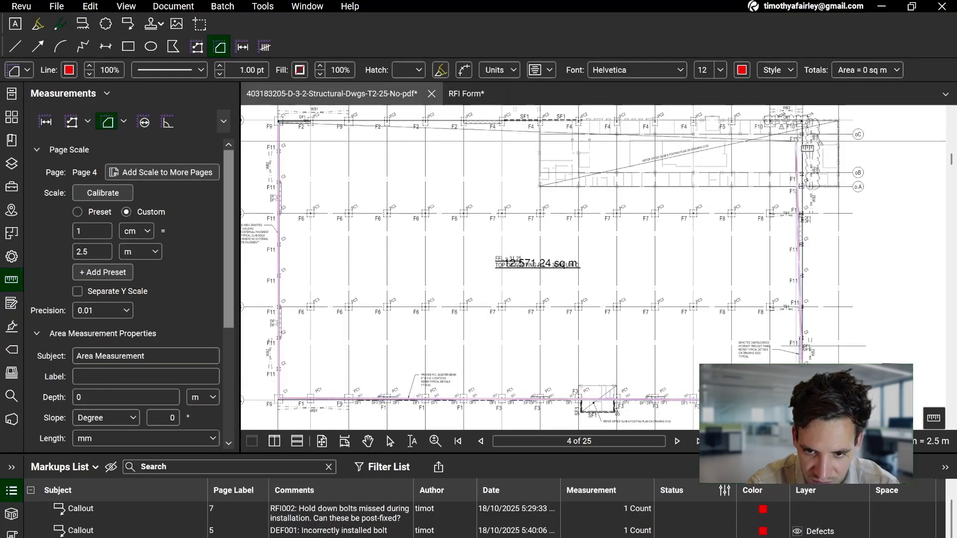
double_click(802, 121)
Measure the area of the office extension beyond the warehouse's w14 side wall, down to gridline o.A
scroll(839, 187, up, 5)
click(692, 254)
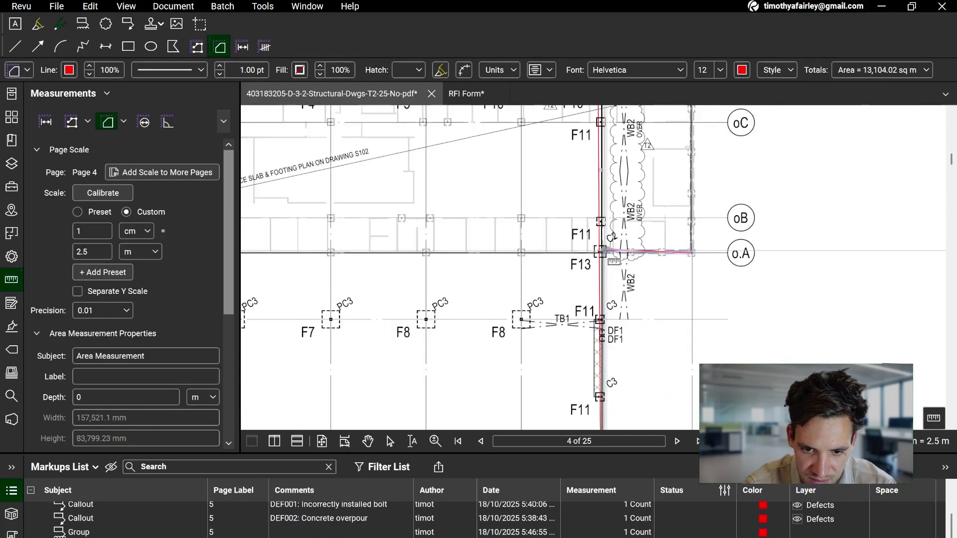
click(601, 252)
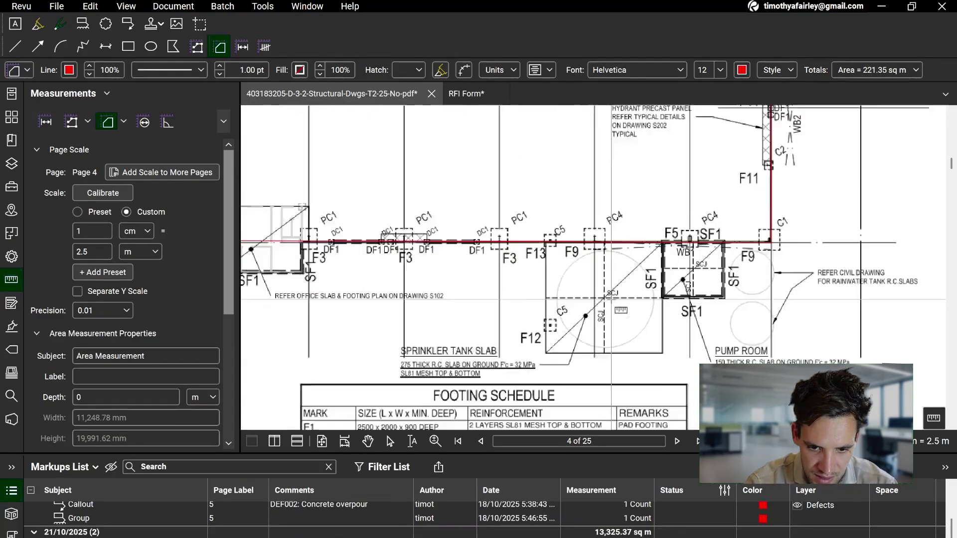
Measure the areas of the sprinkler tank slab and the pump room outside the lower warehouse wall
scroll(612, 299, up, 1)
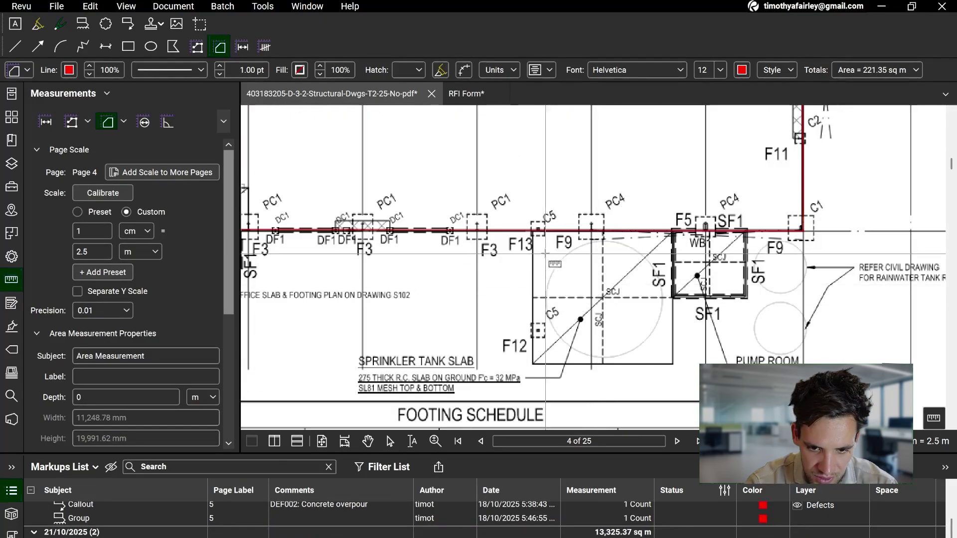
click(531, 230)
click(533, 364)
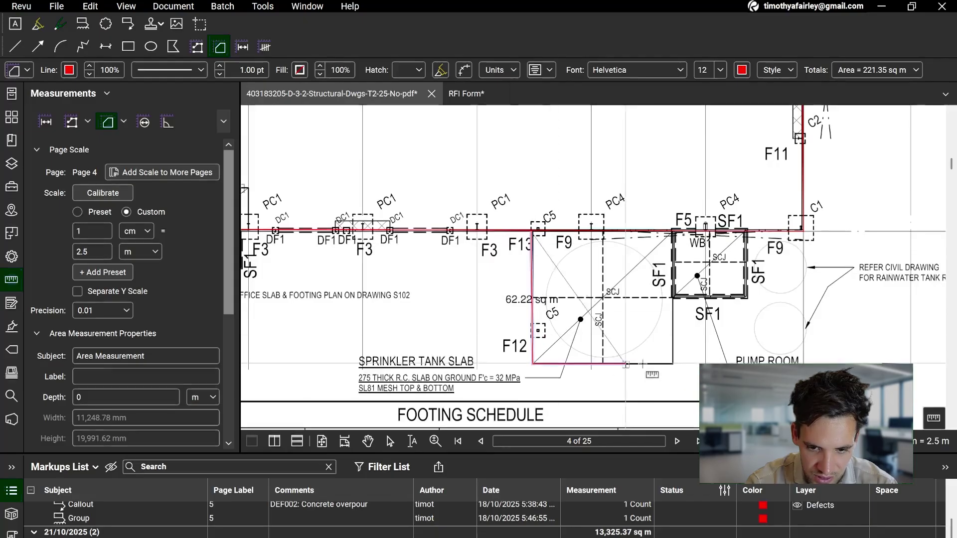
click(672, 365)
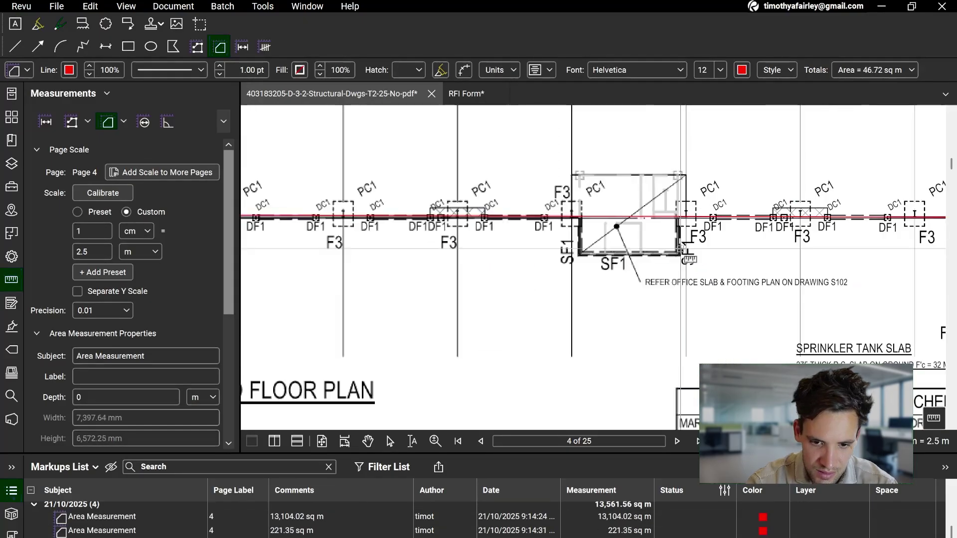
Measure the area of the SF1-edged office projection outside the lower warehouse wall
click(680, 227)
click(680, 254)
click(579, 255)
click(579, 218)
click(678, 218)
scroll(705, 233, down, 4)
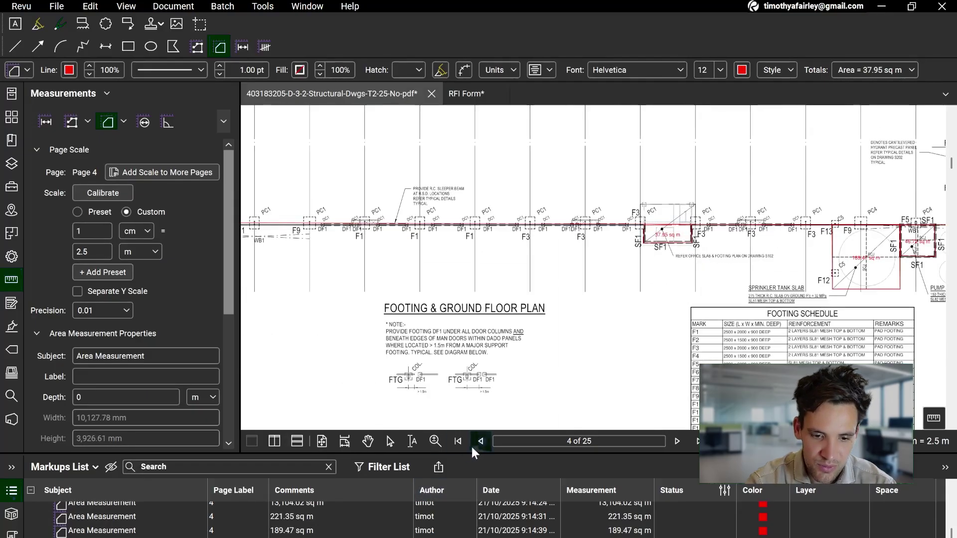
Enlarge the Markups List and assign the main warehouse floor measurement to a new layer named Building Floor
mouse_move(474, 452)
mouse_down()
mouse_move(387, 414)
mouse_move(389, 181)
mouse_up()
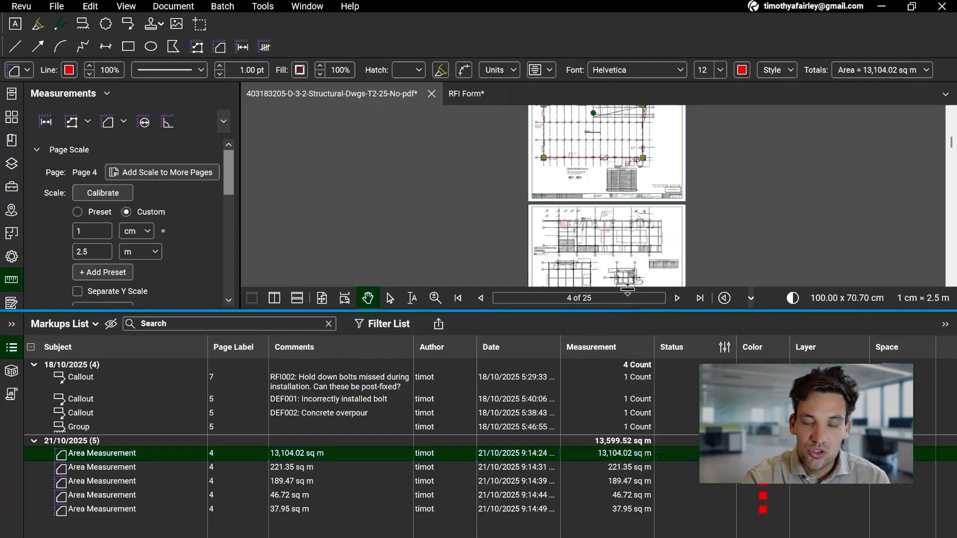
drag(626, 310, 639, 230)
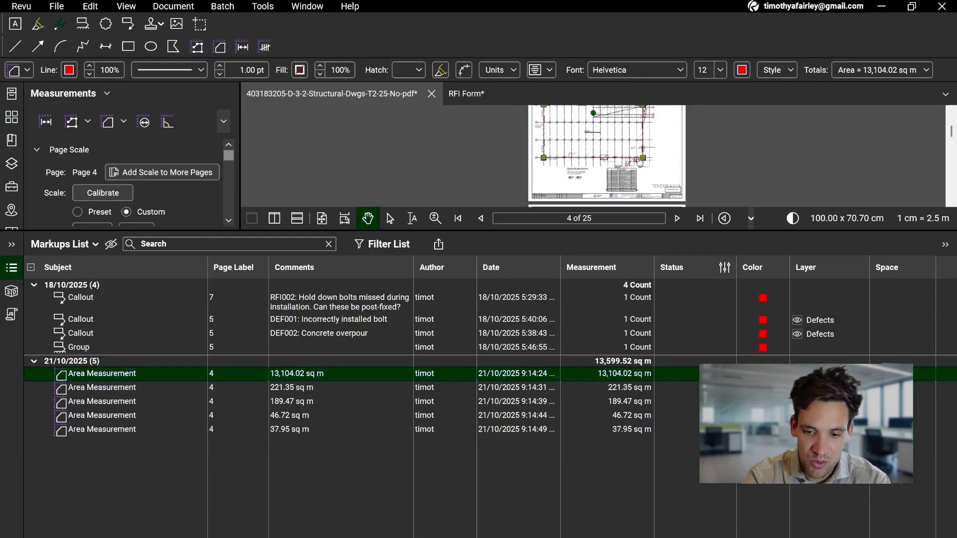
right_click(753, 379)
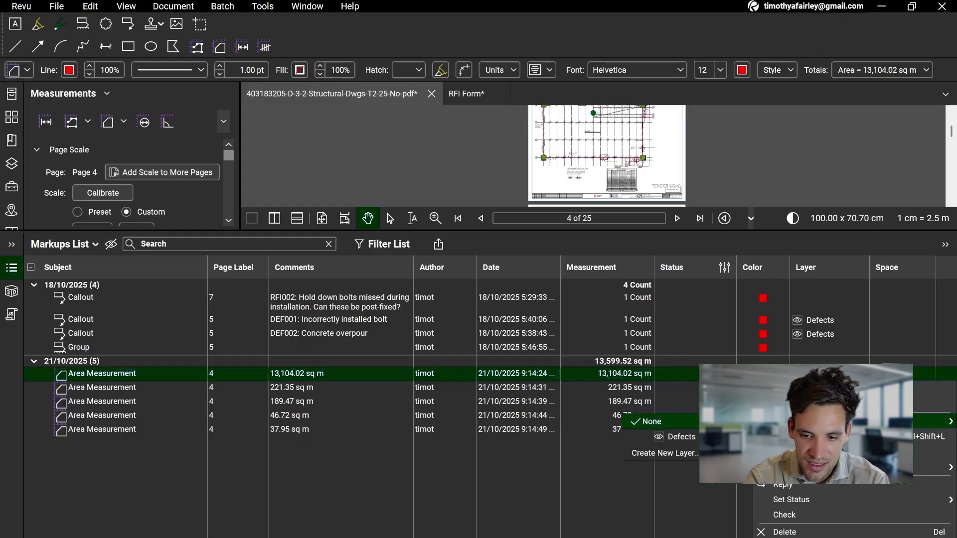
click(696, 453)
text(Building Floor)
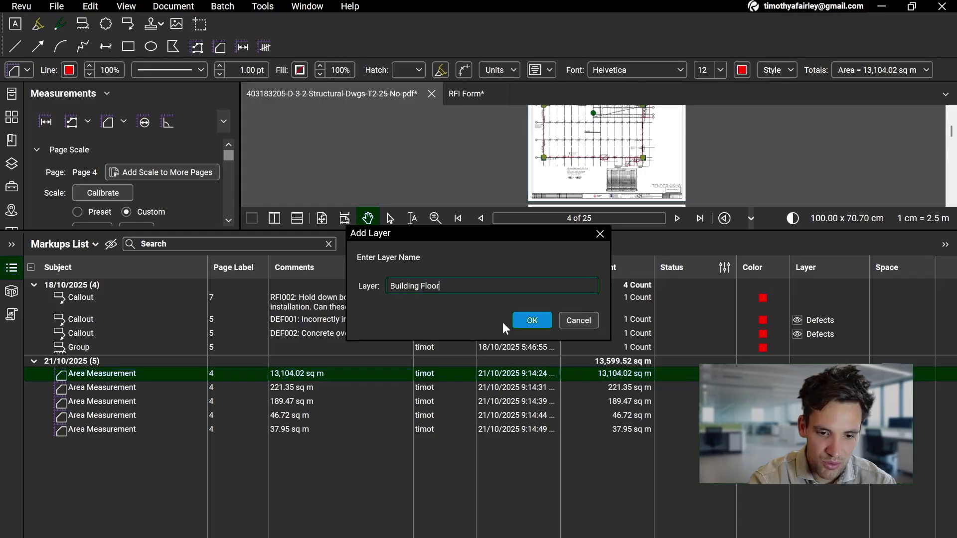
click(526, 321)
Assign the four remaining area measurements to the Building Floor layer
right_click(798, 388)
mouse_move(802, 430)
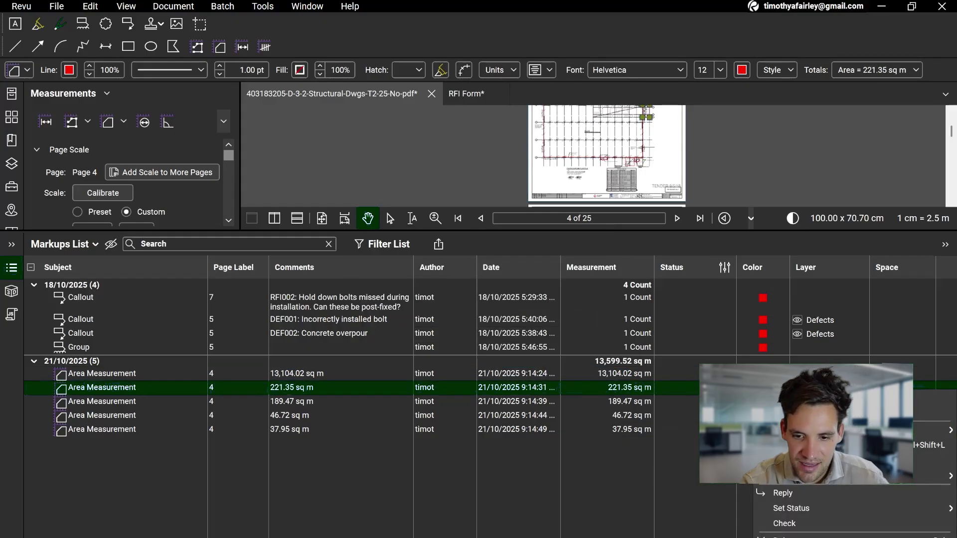
click(686, 448)
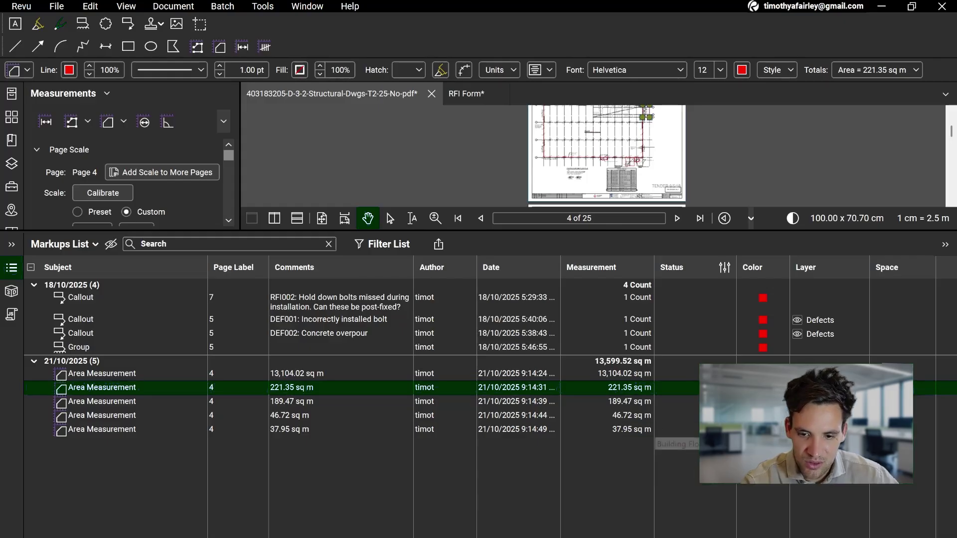
right_click(798, 402)
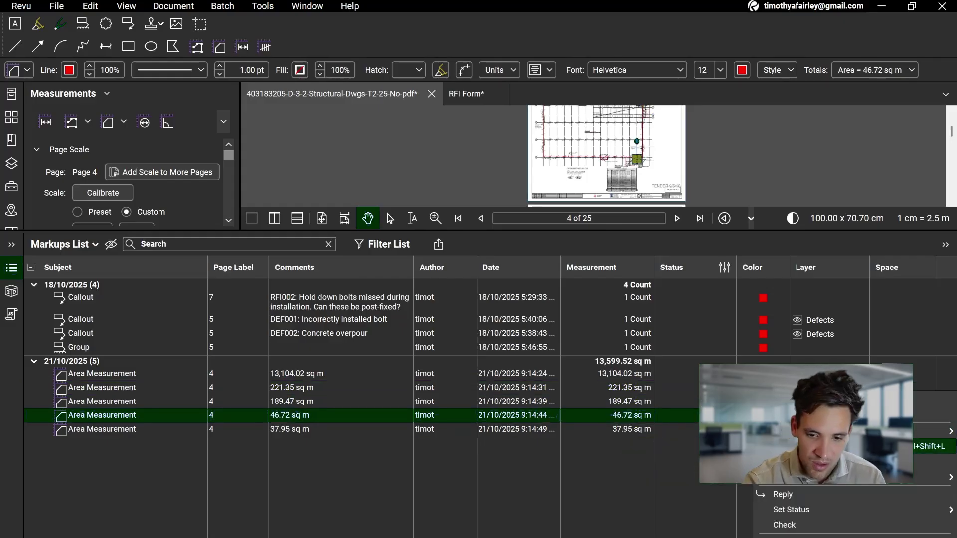
mouse_move(798, 432)
click(707, 462)
right_click(755, 429)
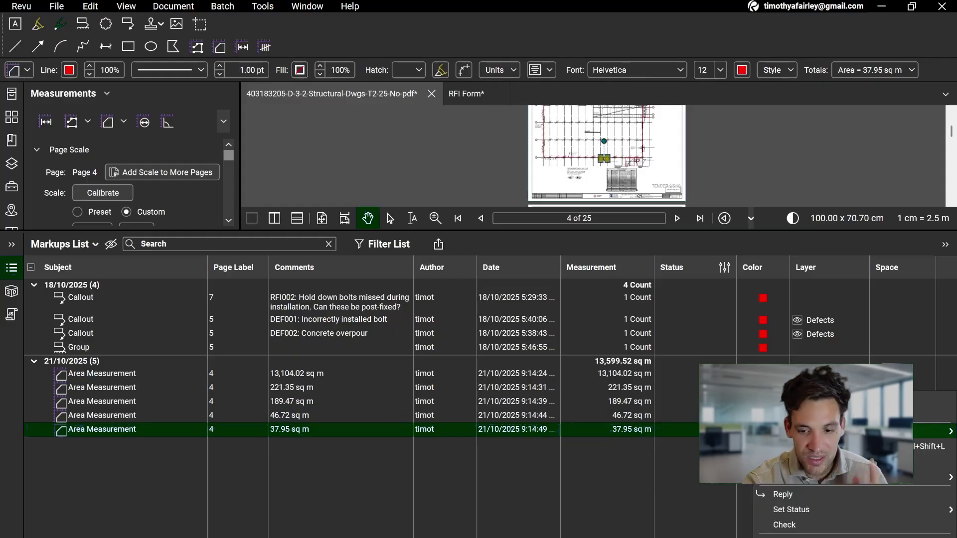
mouse_move(778, 431)
click(658, 459)
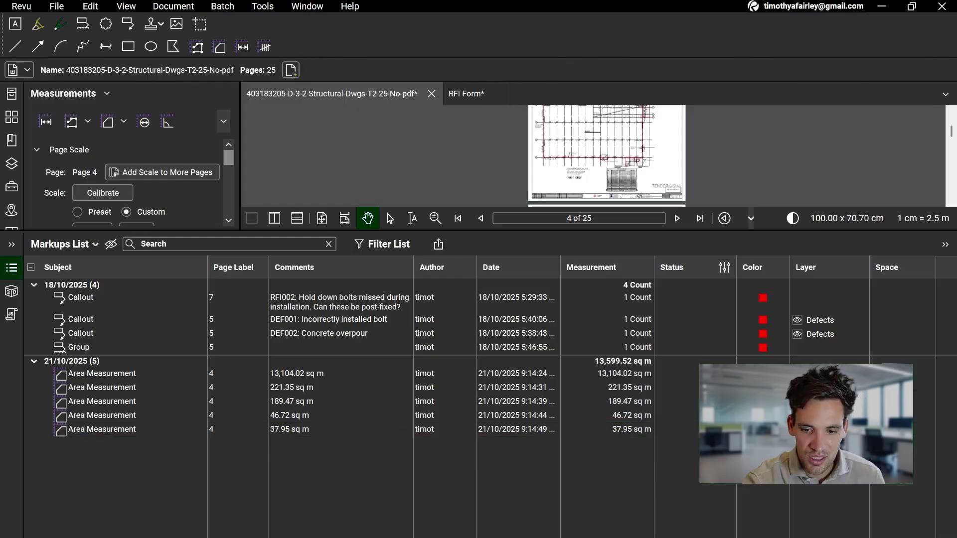
right_click(754, 430)
mouse_move(778, 431)
click(668, 462)
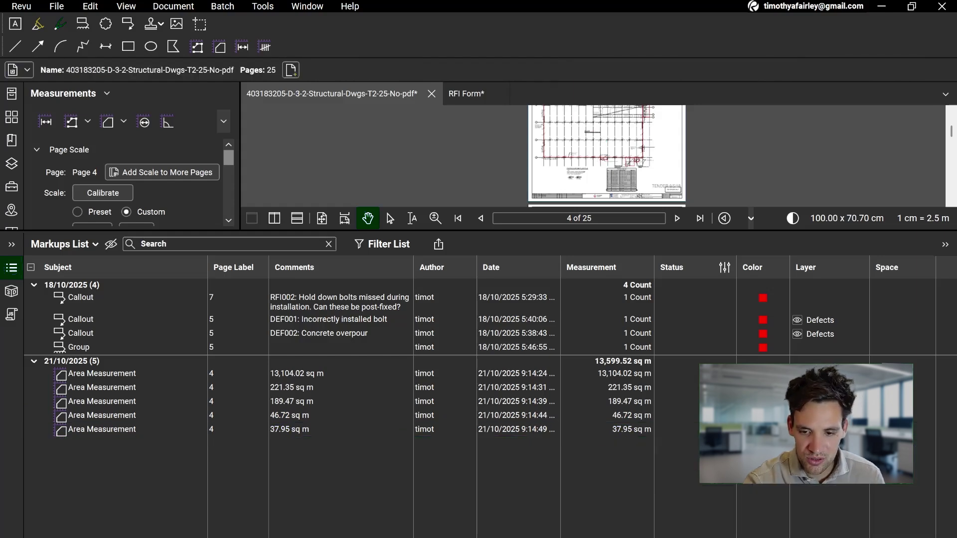
right_click(755, 429)
mouse_move(777, 431)
click(666, 460)
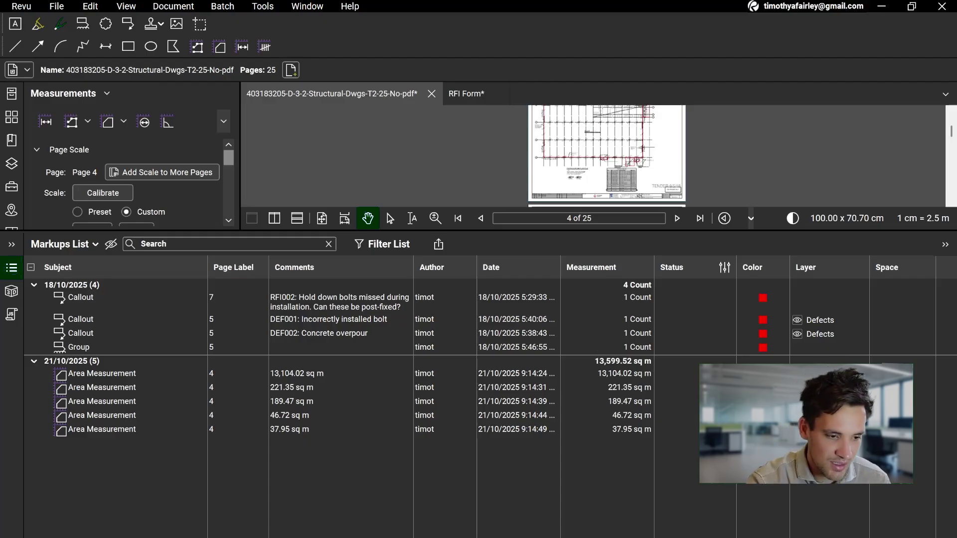
Export the markups from all pages of the structural drawings as a CSV summary that opens after creation
click(439, 244)
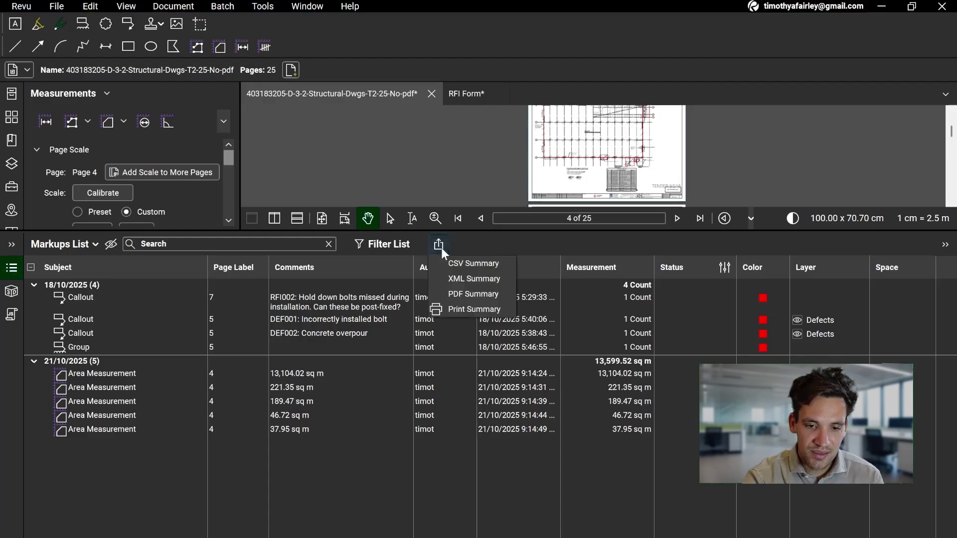
click(489, 267)
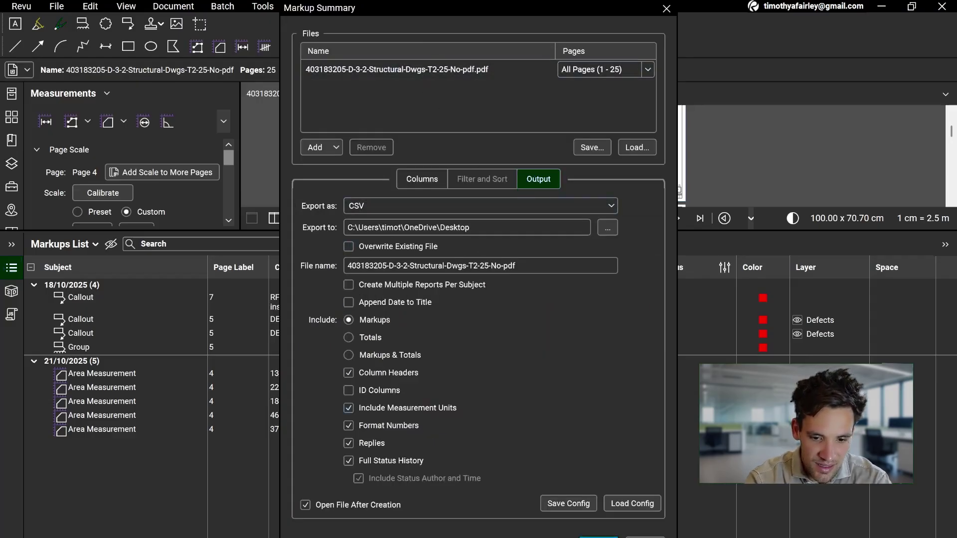
click(599, 537)
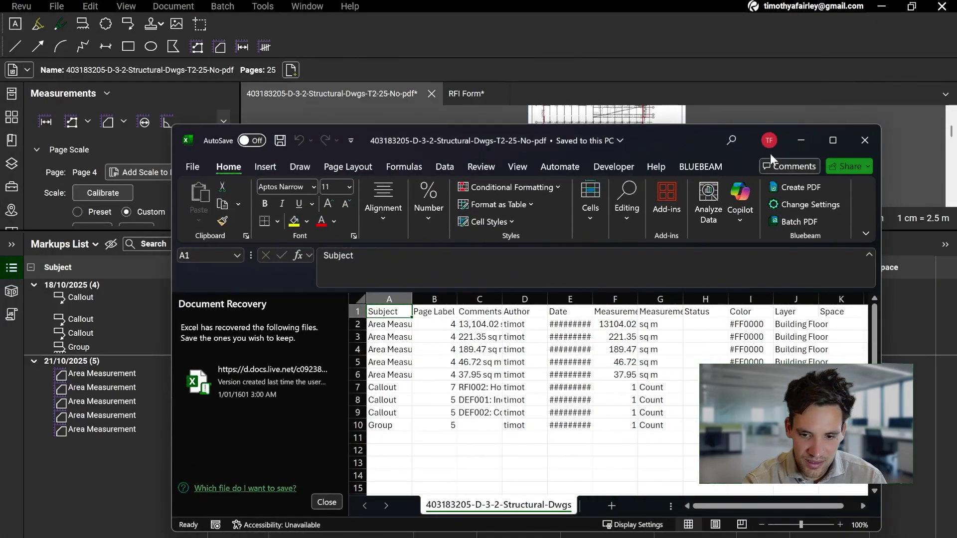
Maximise the exported CSV in Excel without the Document Recovery pane and fit all column widths to their contents
click(825, 141)
click(715, 238)
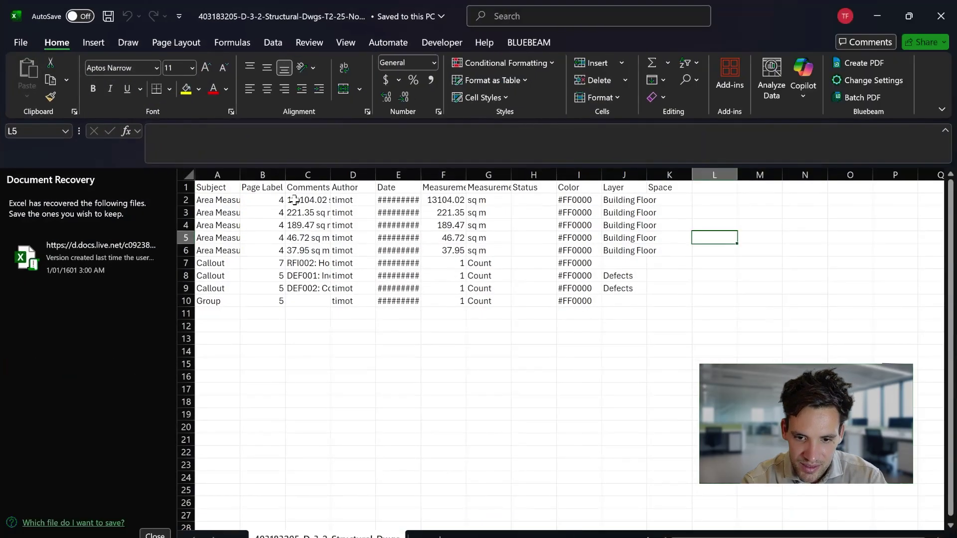
click(186, 174)
click(155, 535)
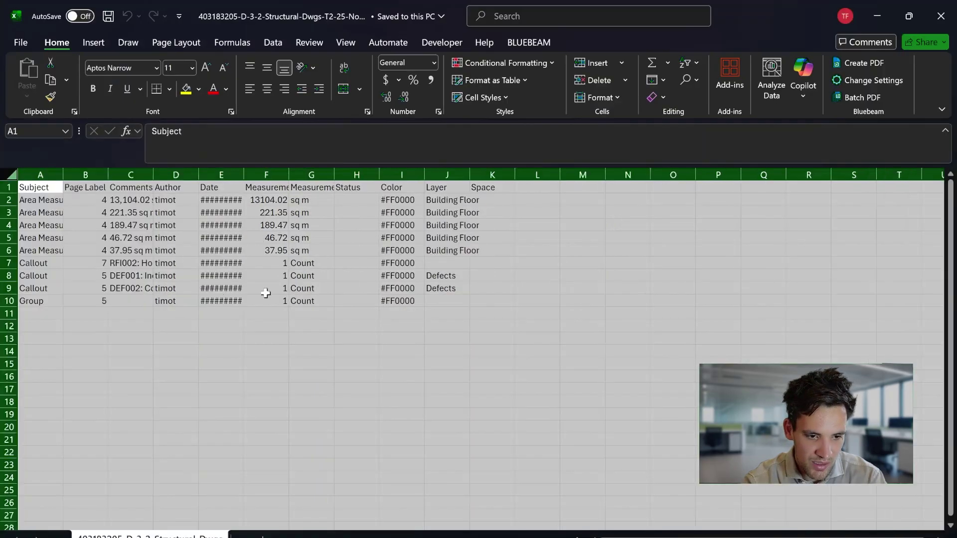
double_click(154, 174)
drag(574, 199, 587, 252)
drag(767, 250, 782, 196)
click(684, 265)
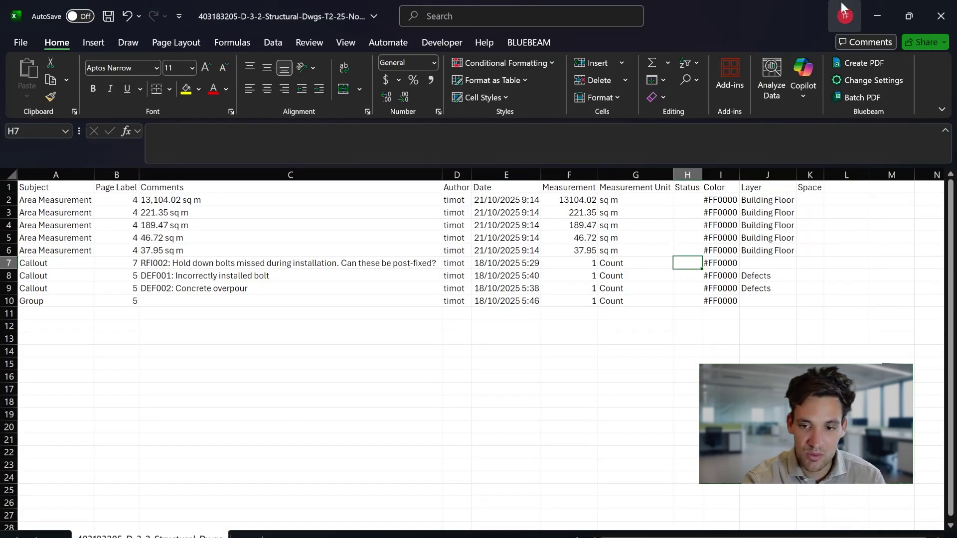
Examine the Building Floor entries in the Layer column of the exported markup sheet
click(786, 234)
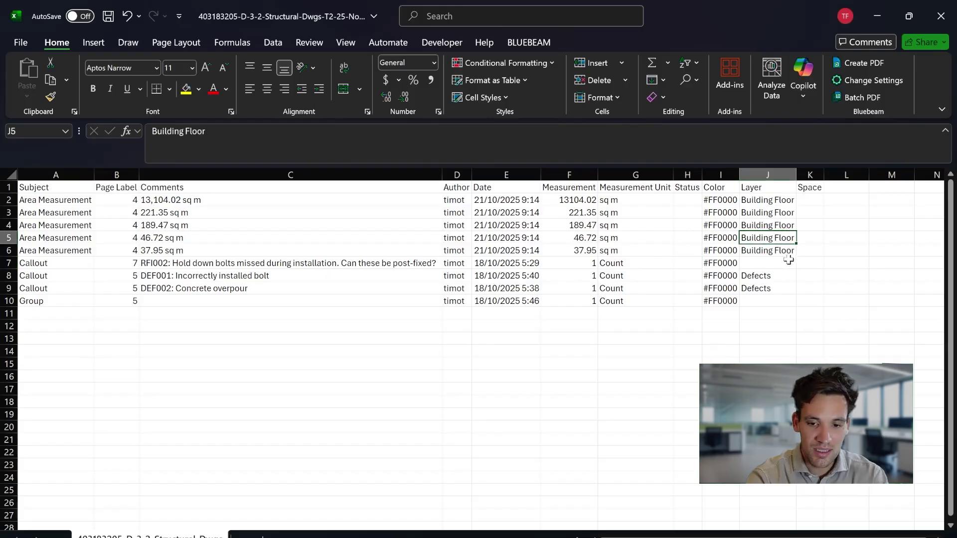
click(787, 254)
drag(781, 209, 780, 241)
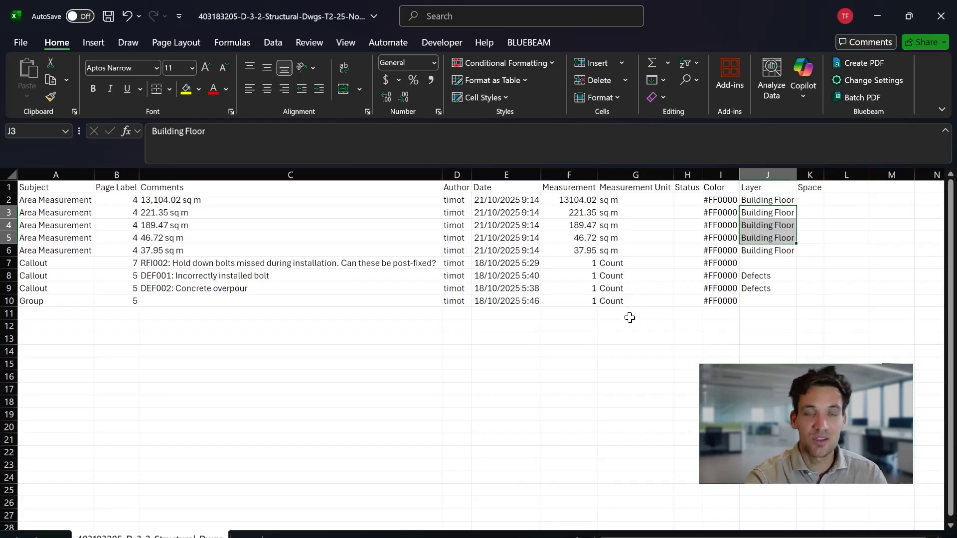
Switch back to Bluebeam Revu and toggle the Building Floor layer's visibility off and on over the footing plan
key(alt+Tab)
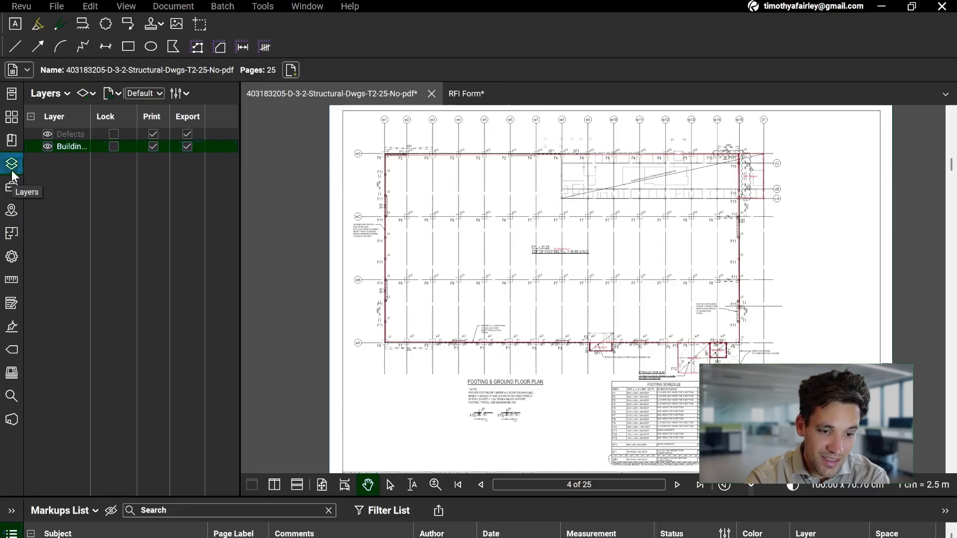
click(47, 146)
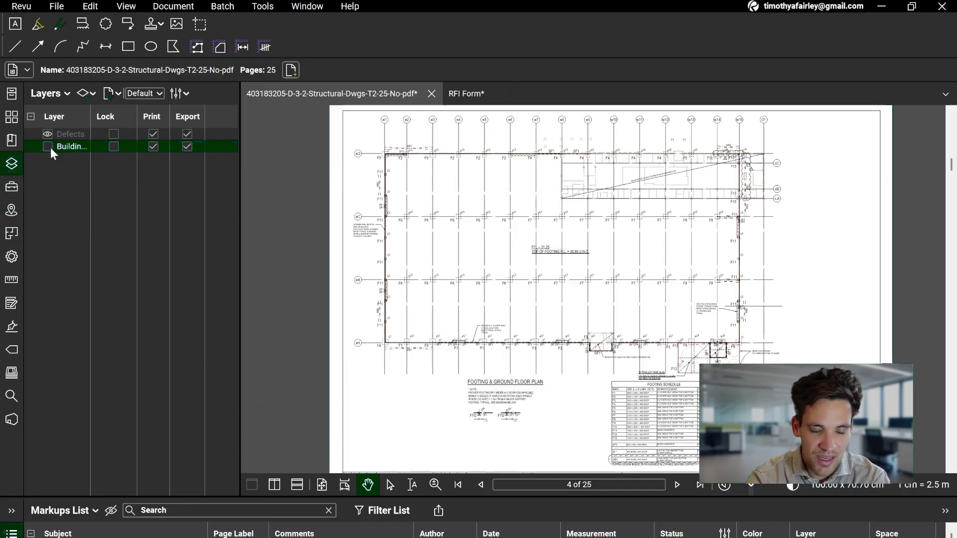
click(48, 147)
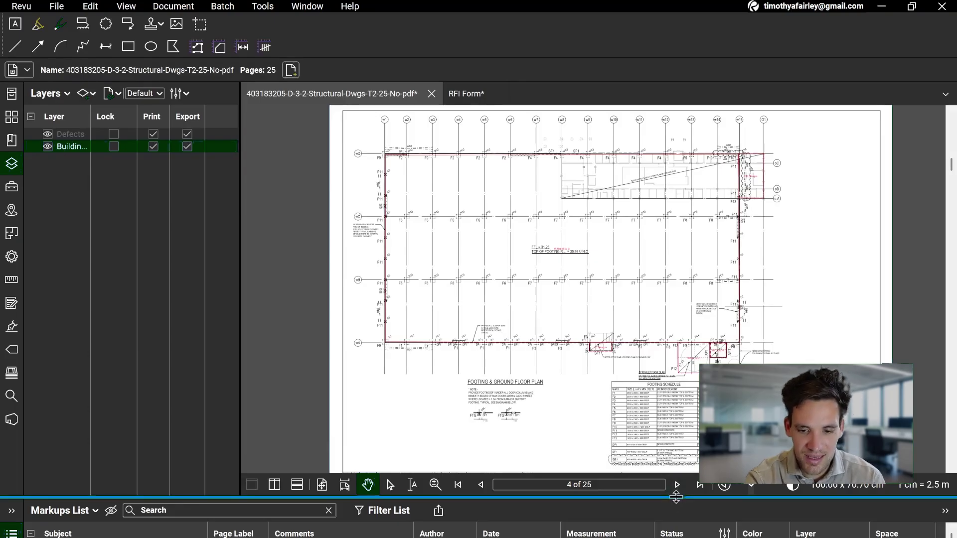
Enlarge the Markups List below the plan and toggle the Building Floor layer's visibility once more
drag(676, 497, 676, 435)
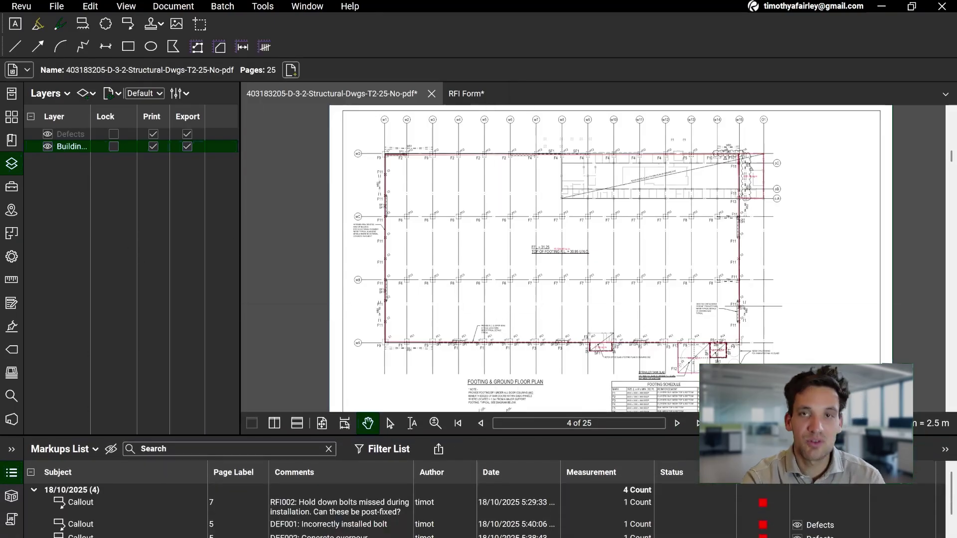
click(49, 147)
click(49, 146)
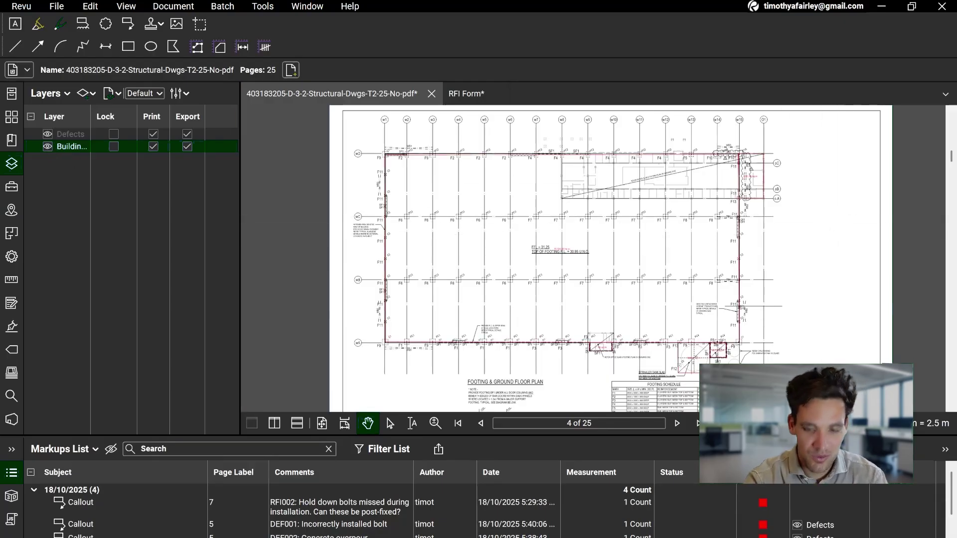
drag(606, 439, 531, 393)
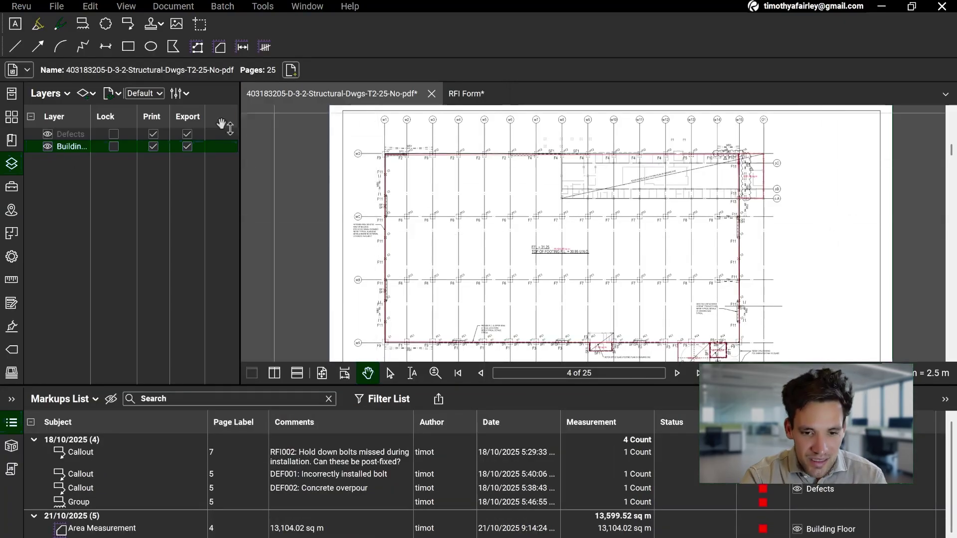
Open the Tool Chest and look through its tool sets from My Tools to Design Symbols
click(15, 189)
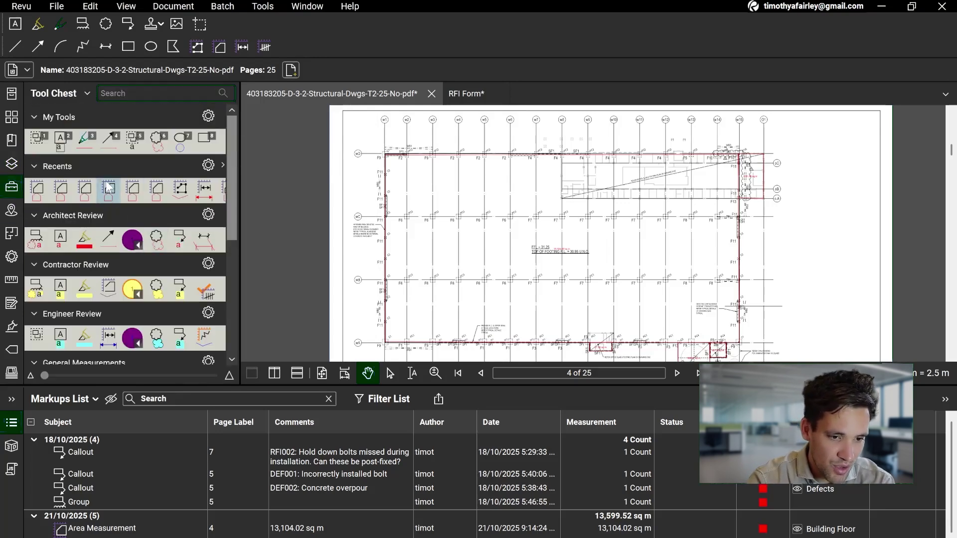
scroll(104, 217, down, 2)
scroll(104, 217, down, 2)
Fill the main warehouse floor area measurement with yellow at 30% opacity
drag(492, 189, 494, 206)
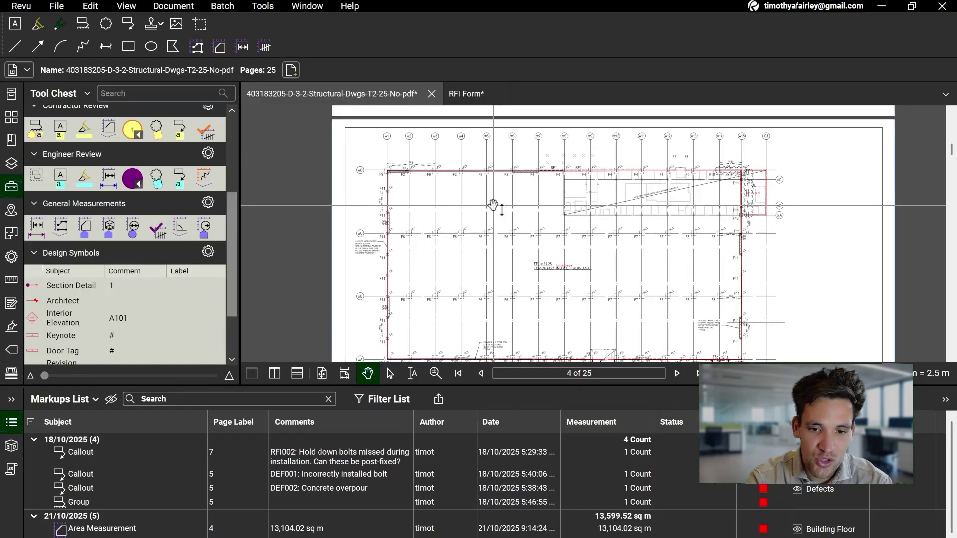
scroll(445, 208, up, 4)
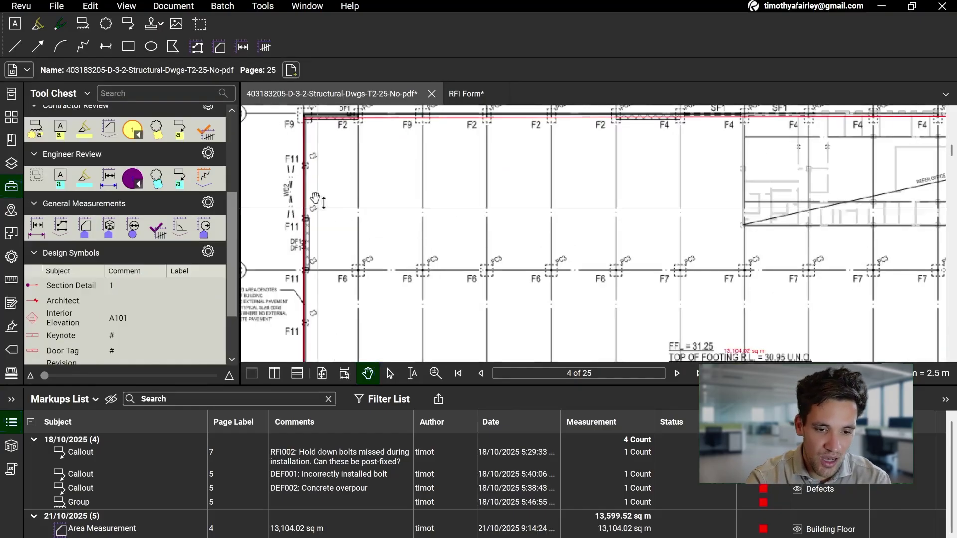
click(329, 127)
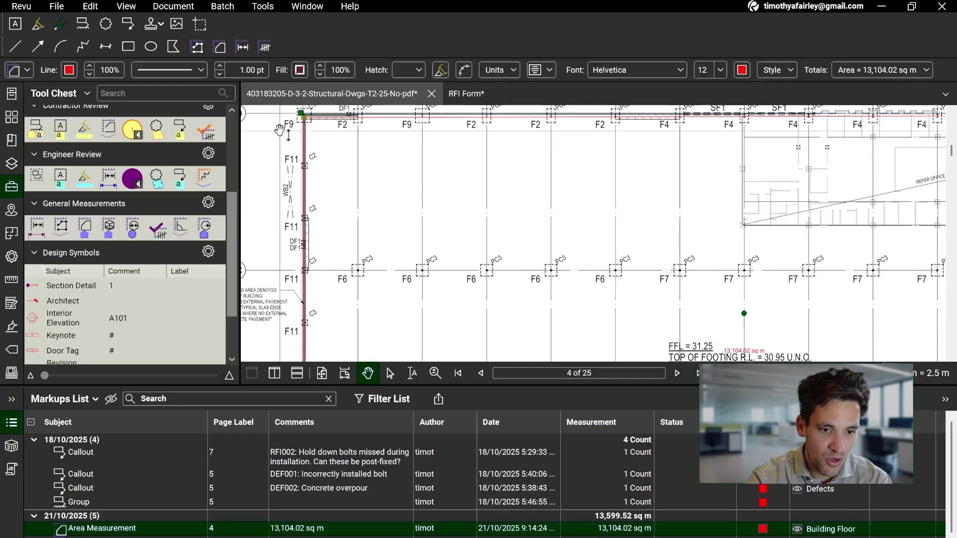
click(300, 70)
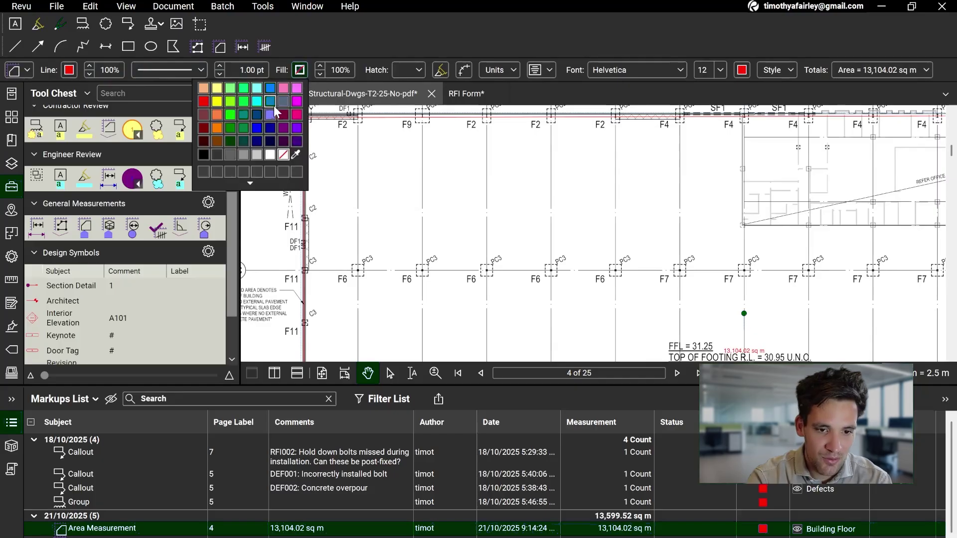
click(222, 104)
click(343, 70)
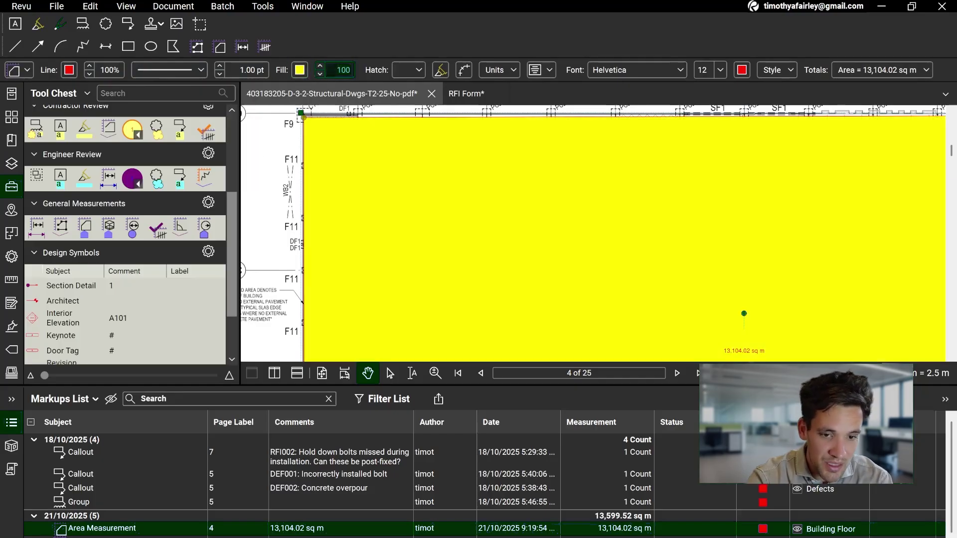
text(30)
key(Return)
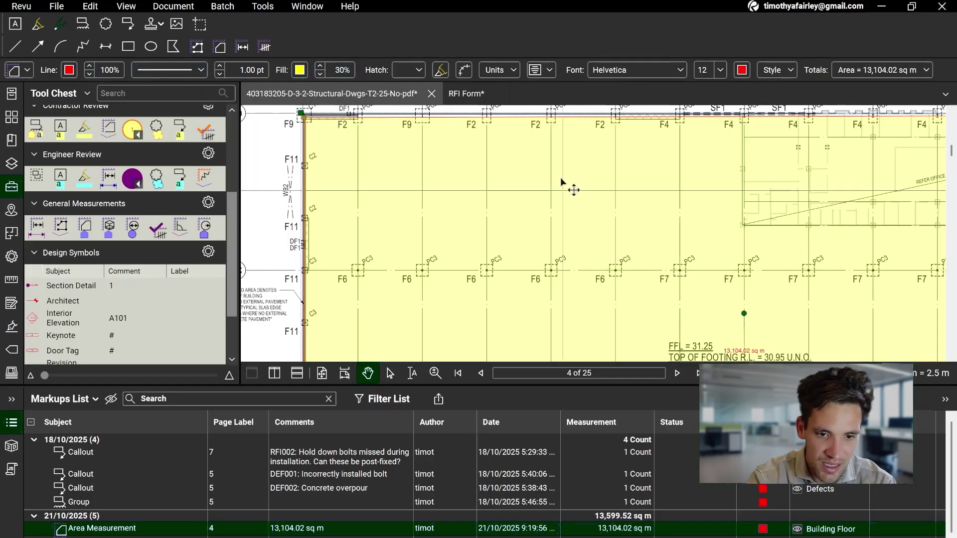
right_click(442, 187)
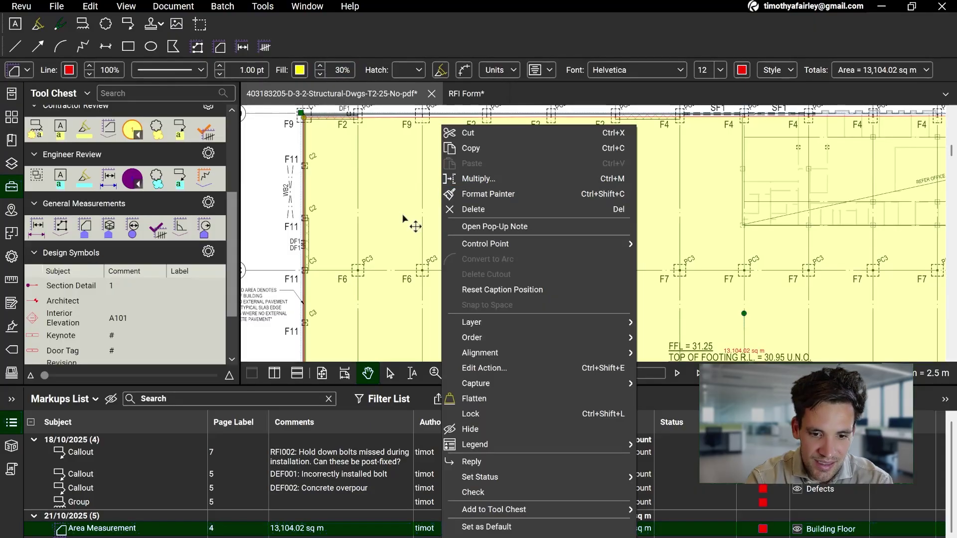
click(399, 235)
key(v)
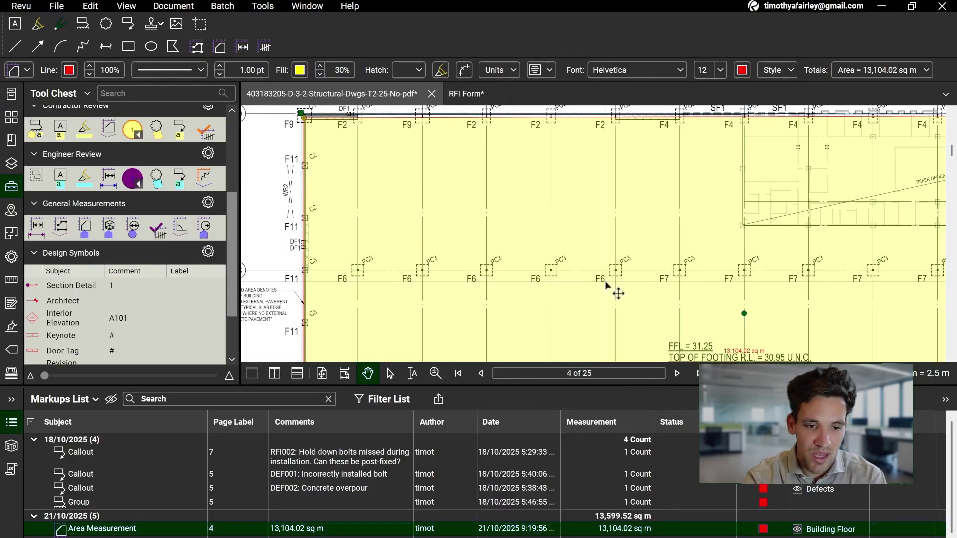
Collapse the Markups List and add the yellow-filled area measurement from the recent tools to My Tools
scroll(615, 288, down, 1)
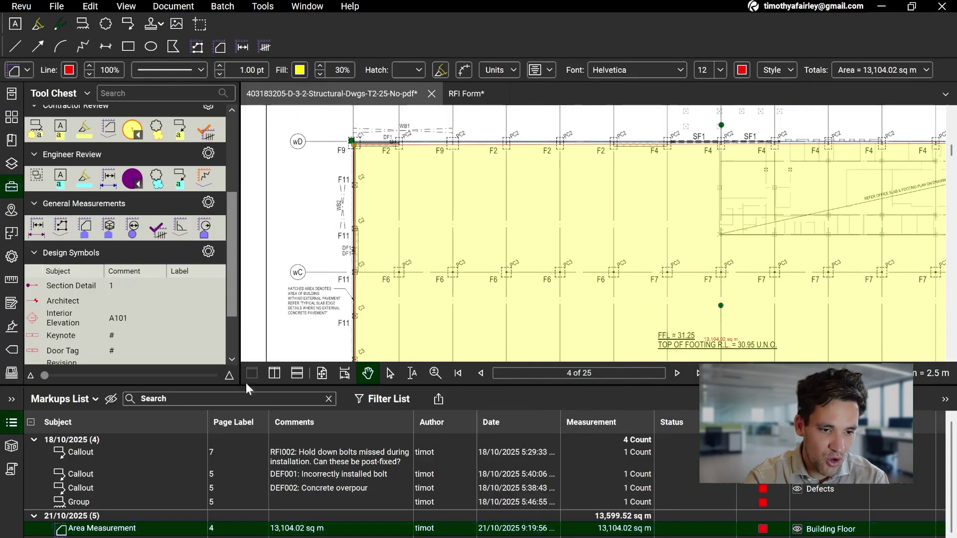
drag(313, 426, 306, 537)
scroll(78, 245, up, 2)
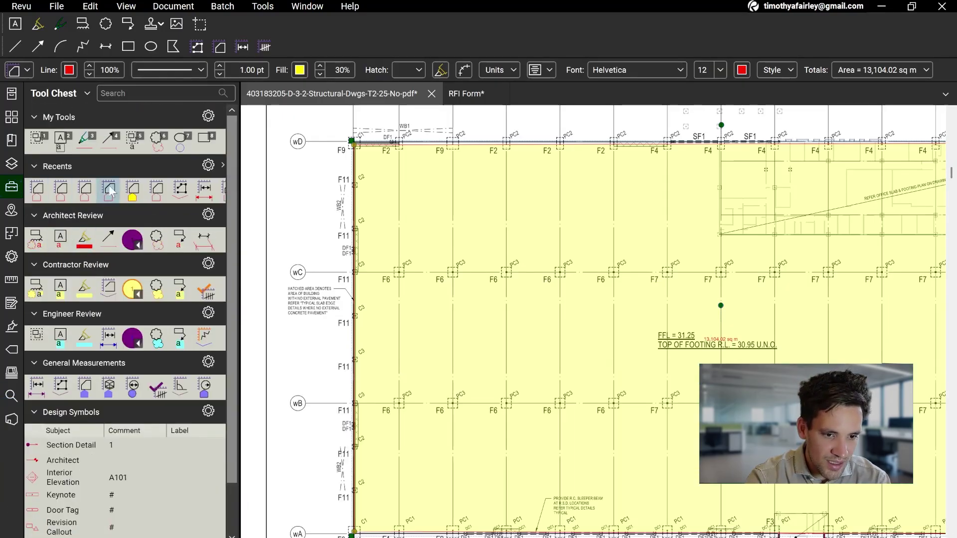
click(129, 190)
right_click(130, 190)
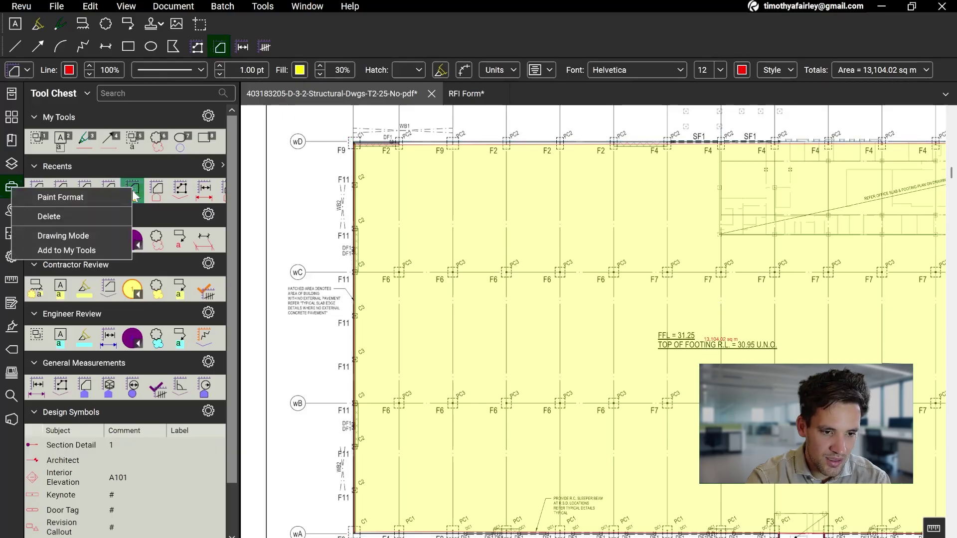
click(106, 249)
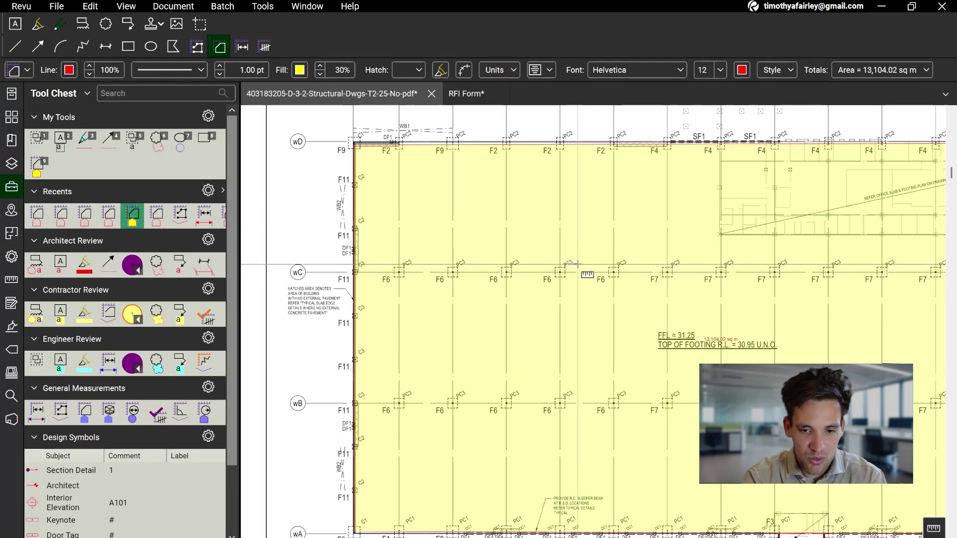
key(Escape)
Run a text search for F6 in the current document and look through several of the page 4 matches
scroll(568, 309, down, 3)
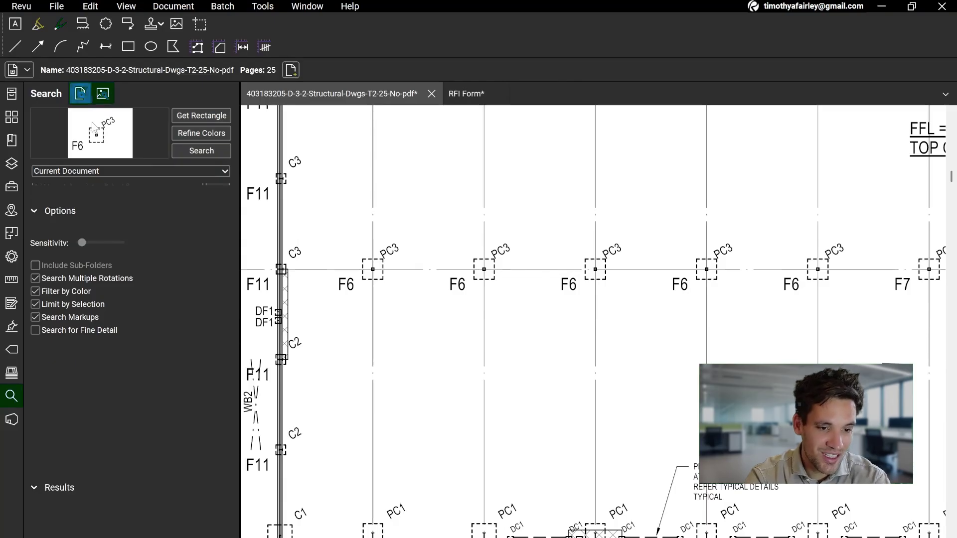
click(81, 94)
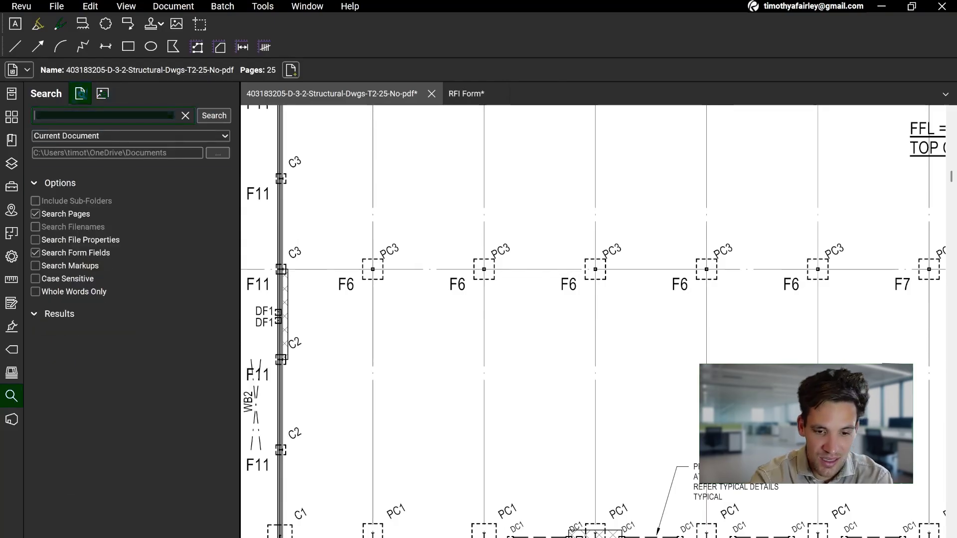
text(F6)
key(Return)
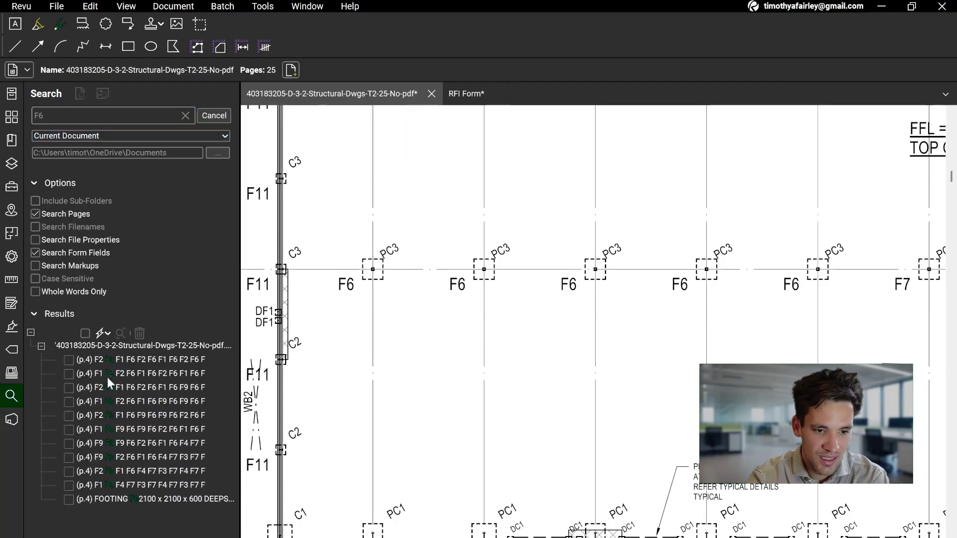
click(112, 362)
click(156, 377)
click(175, 430)
click(179, 457)
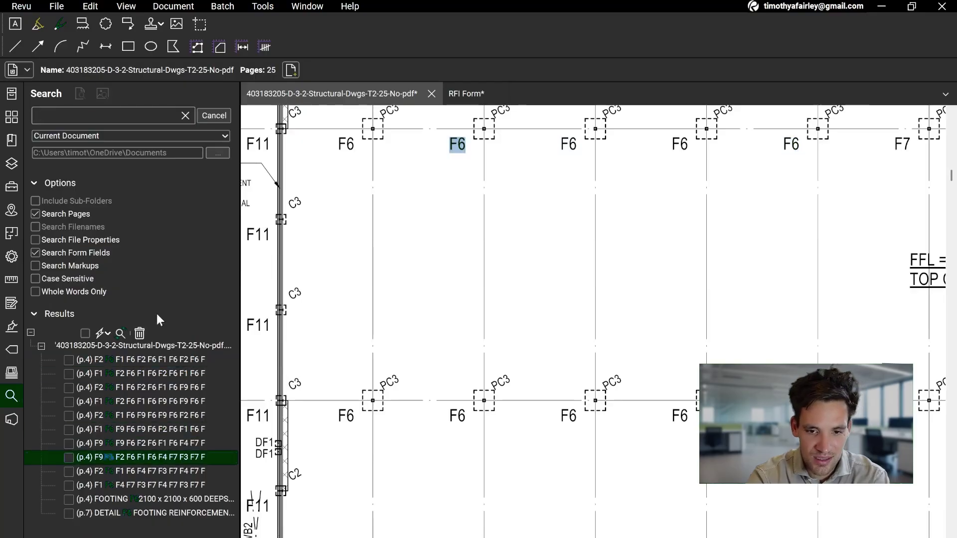
Capture an F6 footing symbol with its PC3 label and run a visual search for it in the current document
click(103, 94)
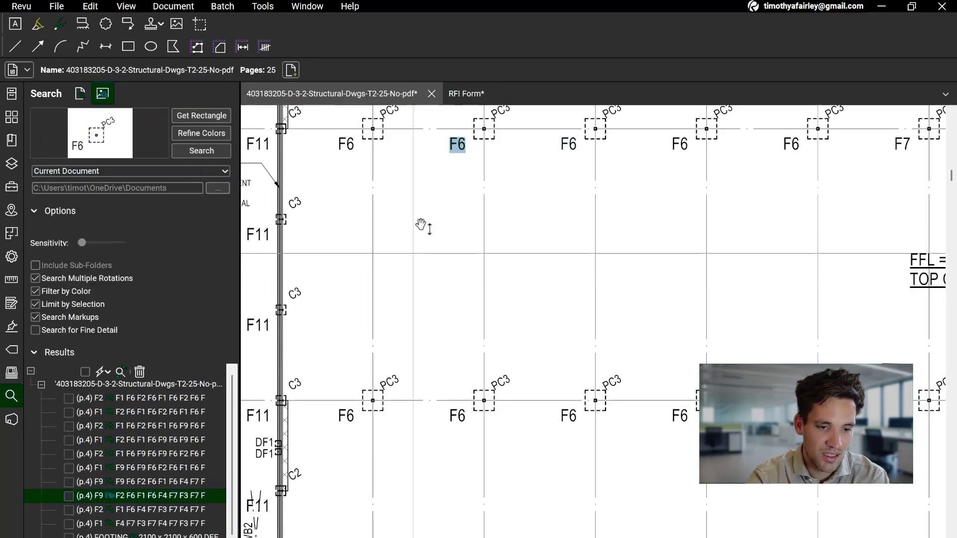
drag(424, 220, 413, 286)
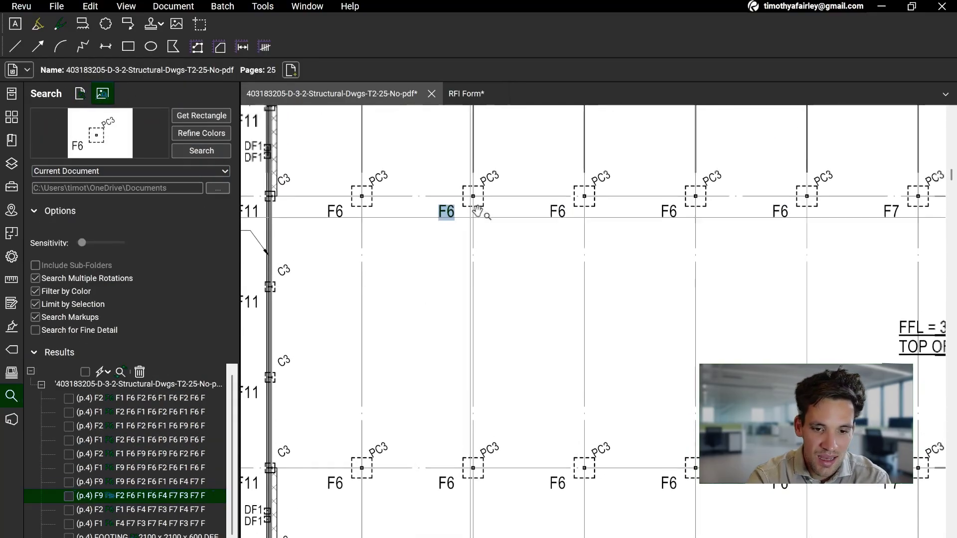
click(202, 115)
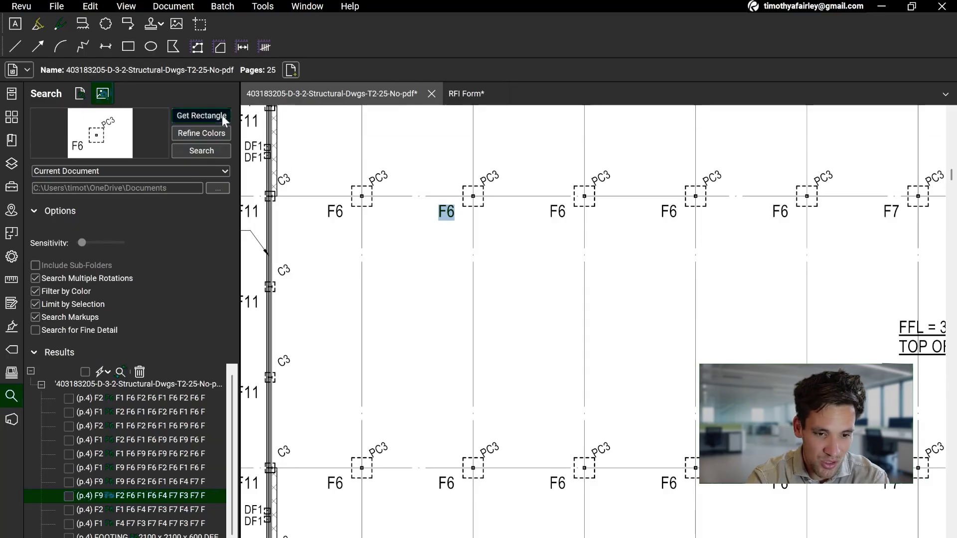
drag(538, 163, 626, 231)
click(201, 151)
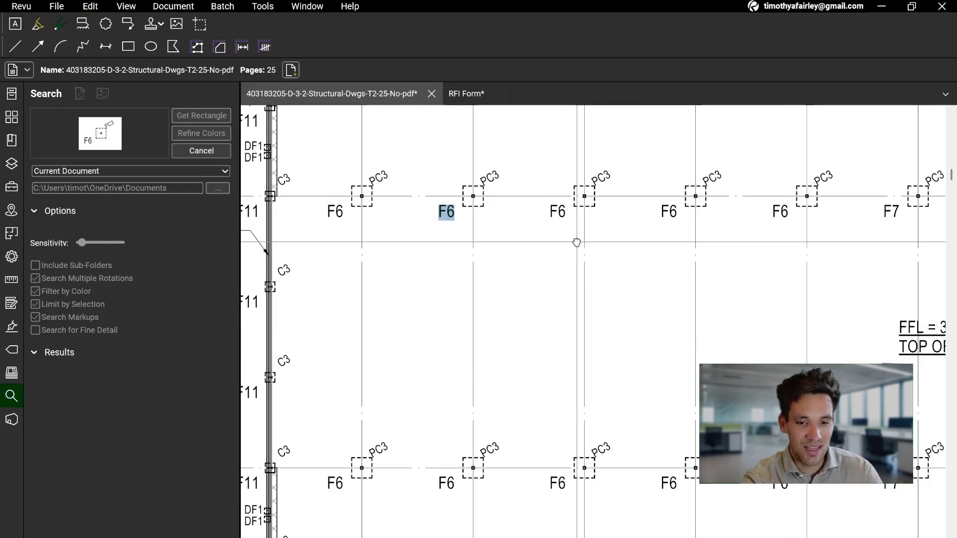
scroll(604, 239, down, 3)
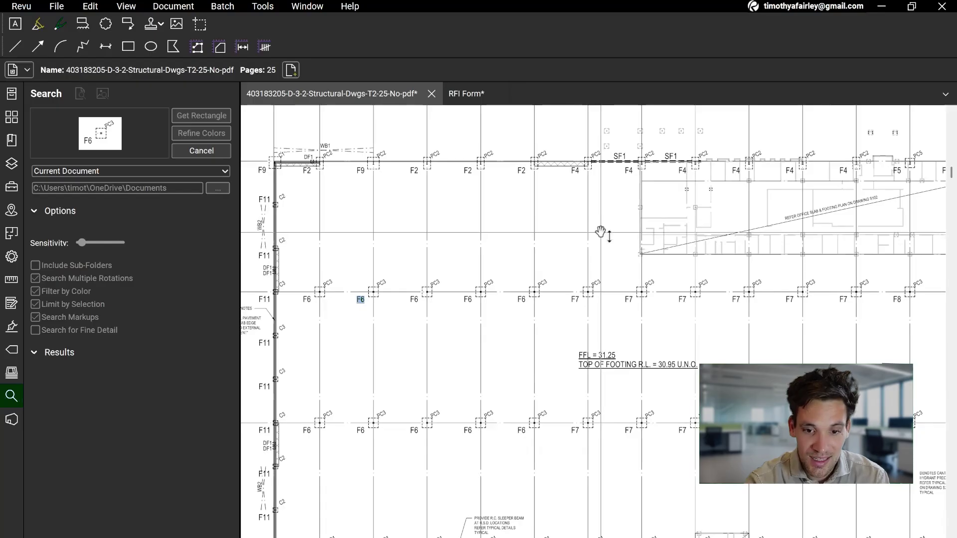
scroll(474, 278, up, 4)
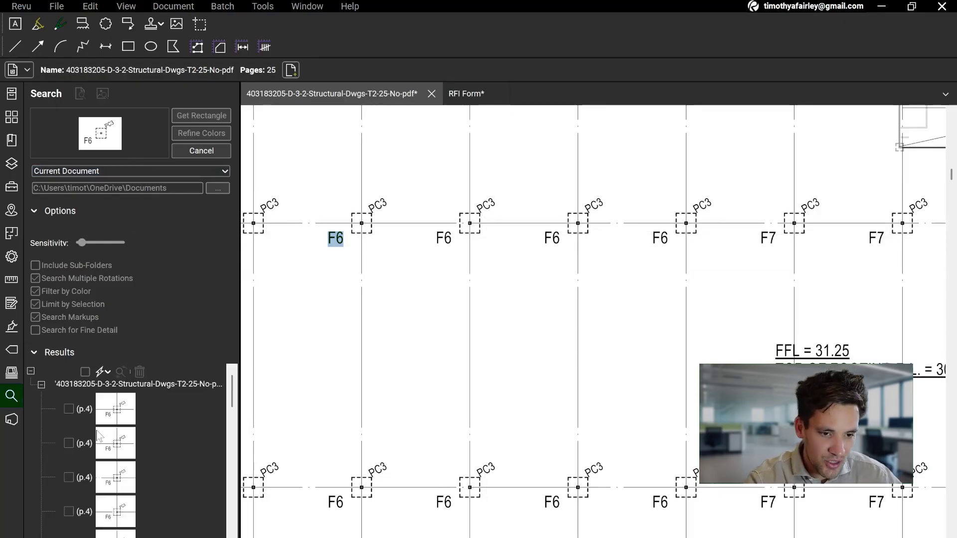
Look through the visual search matches on page 4 from the first F6 footings down to an F8 footing
click(127, 416)
click(128, 446)
click(134, 489)
scroll(136, 491, down, 2)
click(125, 439)
click(128, 477)
scroll(132, 478, down, 5)
click(122, 438)
scroll(128, 456, down, 5)
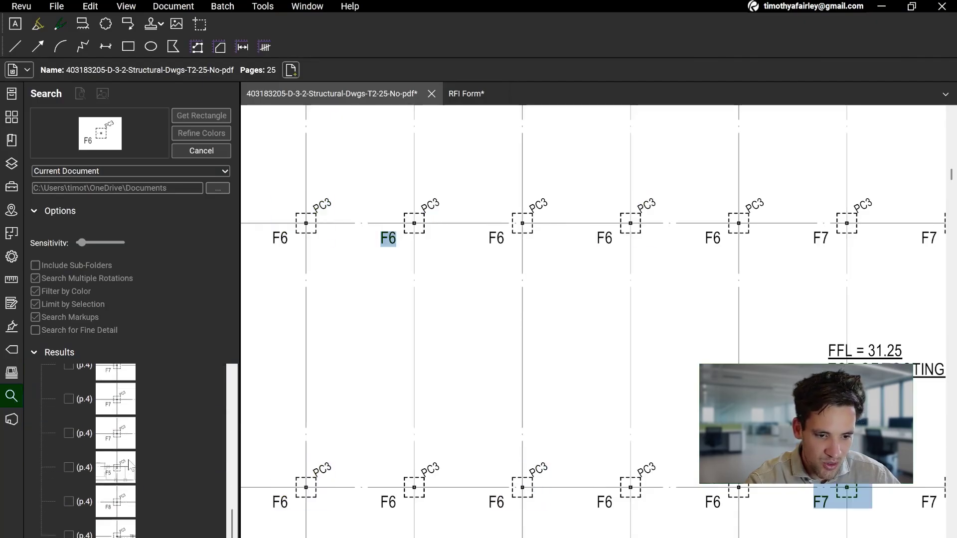
click(136, 501)
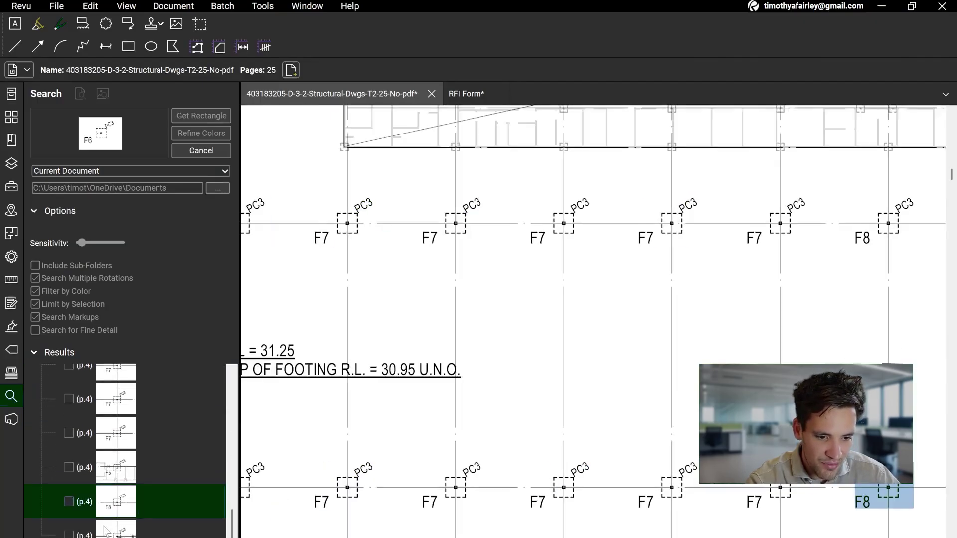
Review more of the footing matches on page 4, going back up towards the F6 results
scroll(138, 473, up, 4)
click(137, 461)
click(132, 441)
scroll(128, 444, up, 3)
click(123, 453)
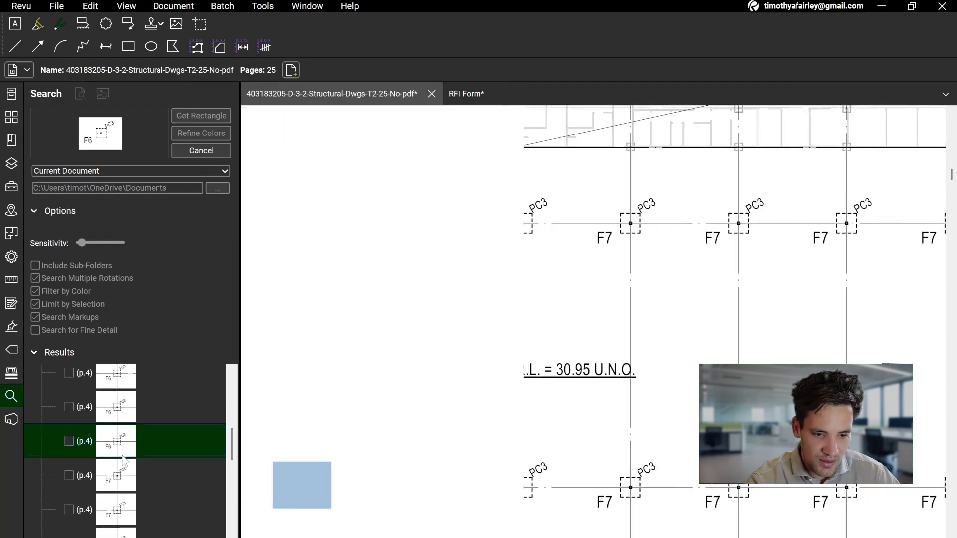
scroll(125, 458, up, 2)
click(124, 439)
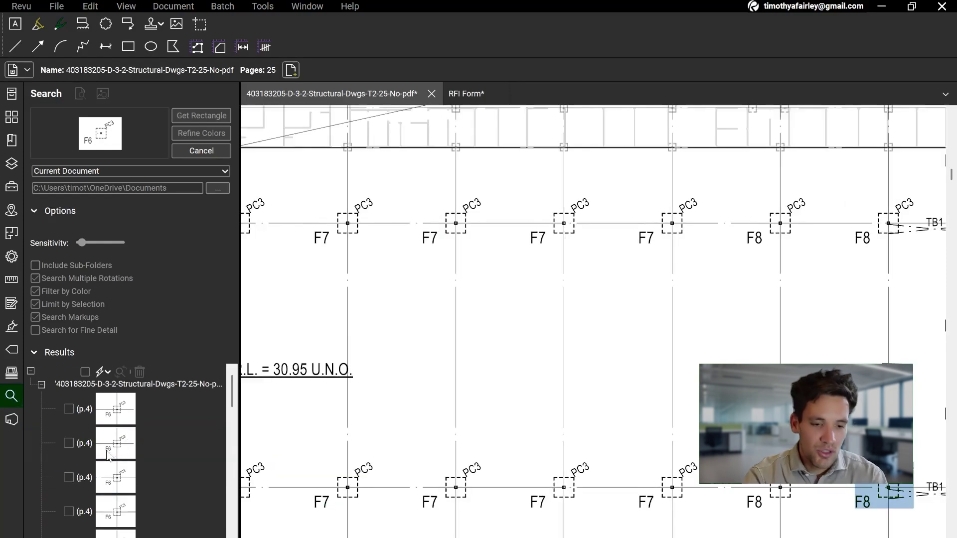
Mark the first several F6 footing matches on page 4 as checked in the visual search results
click(74, 417)
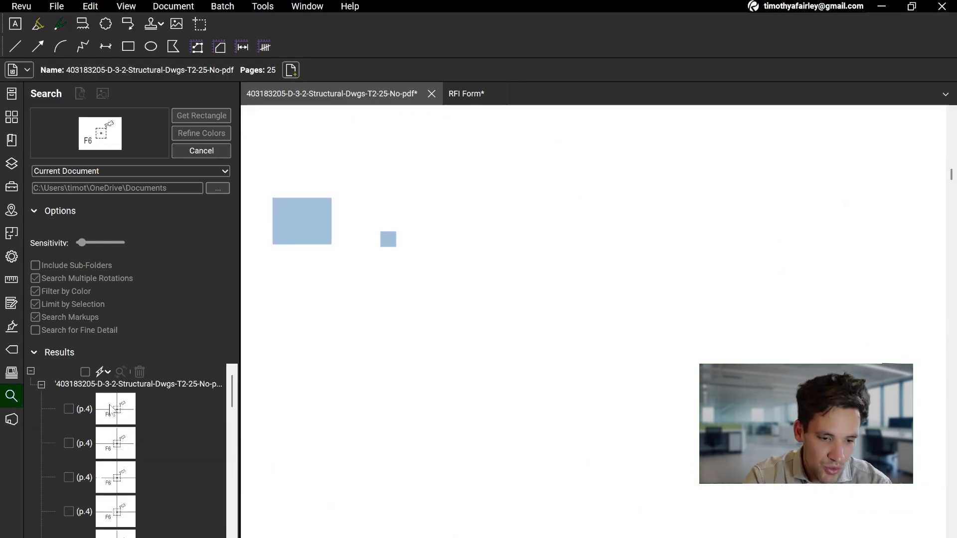
click(68, 435)
click(69, 409)
click(69, 442)
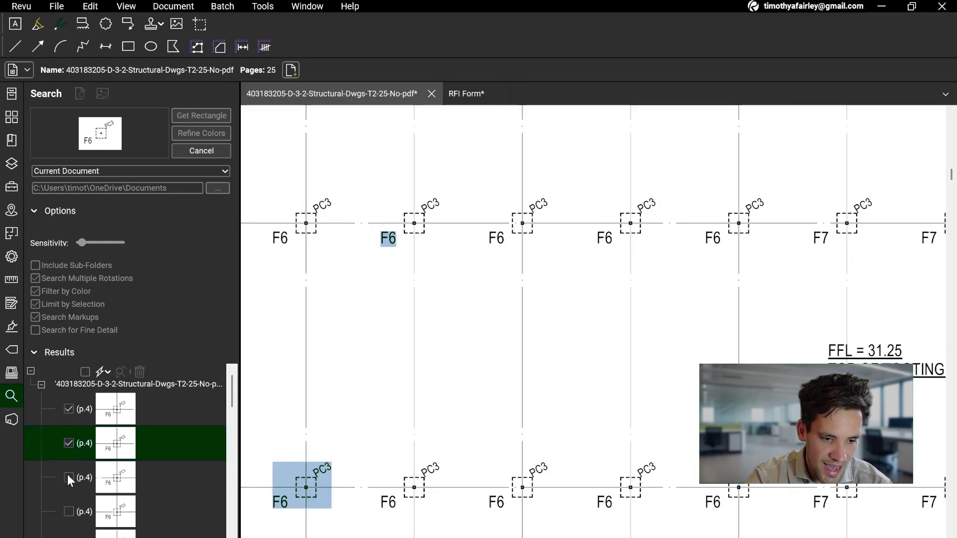
click(69, 477)
scroll(71, 473, down, 3)
click(70, 442)
click(70, 468)
click(70, 443)
scroll(85, 447, down, 2)
scroll(83, 451, up, 2)
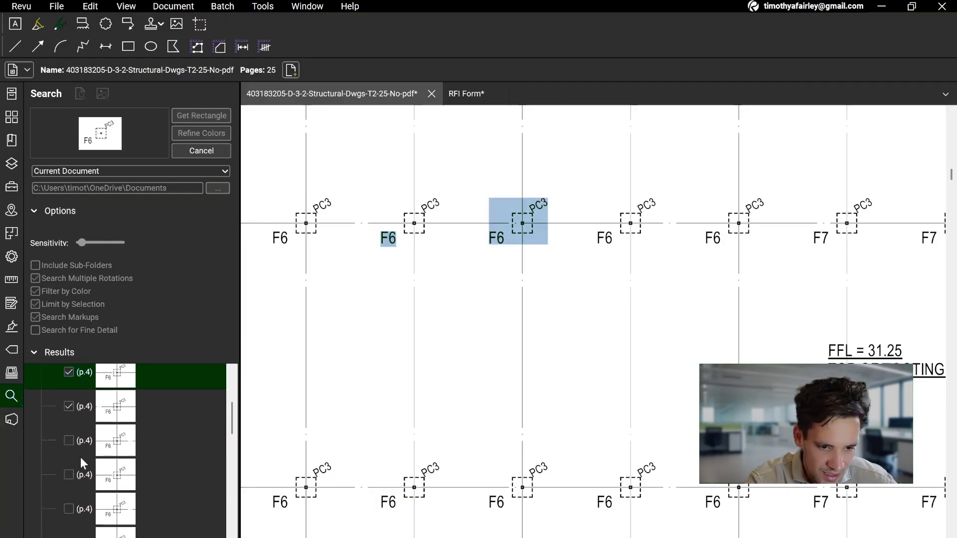
Check the remaining F6 footing matches and leave the F7 matches unchecked
click(70, 440)
scroll(105, 468, down, 1)
click(70, 440)
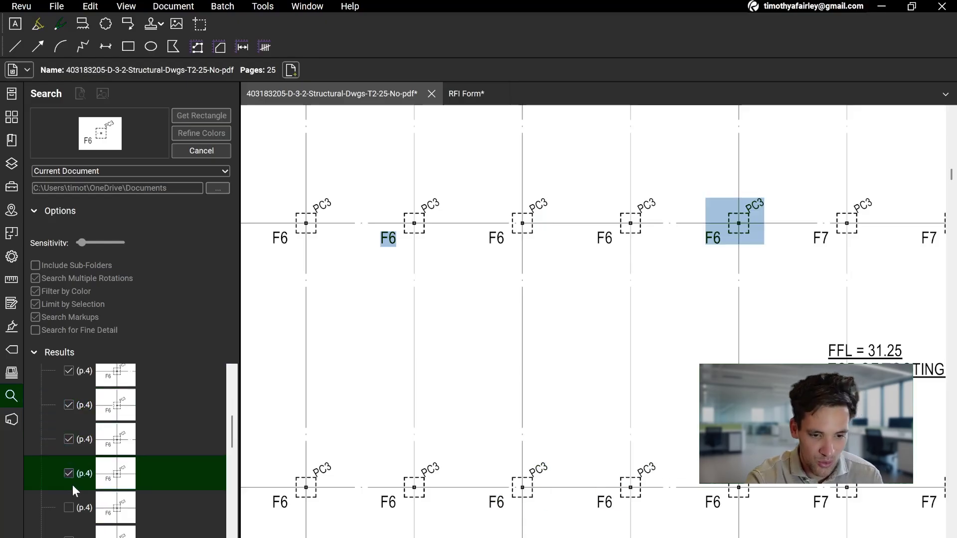
scroll(73, 487, down, 3)
click(69, 440)
click(70, 476)
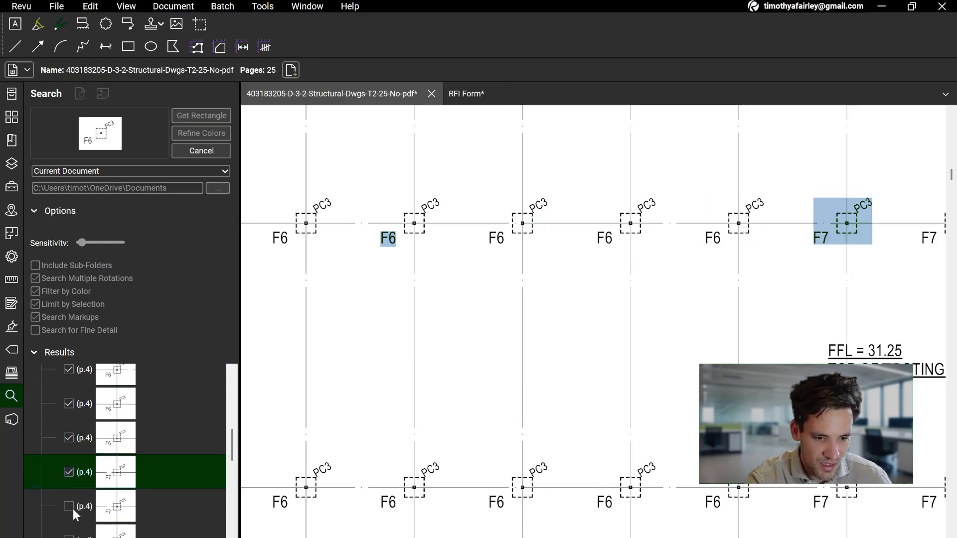
scroll(72, 499, down, 2)
click(68, 437)
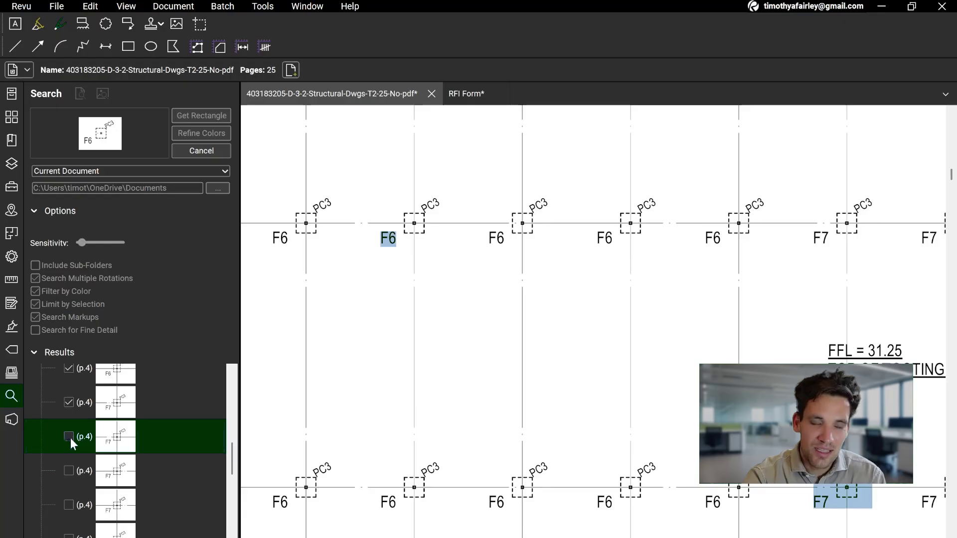
click(64, 404)
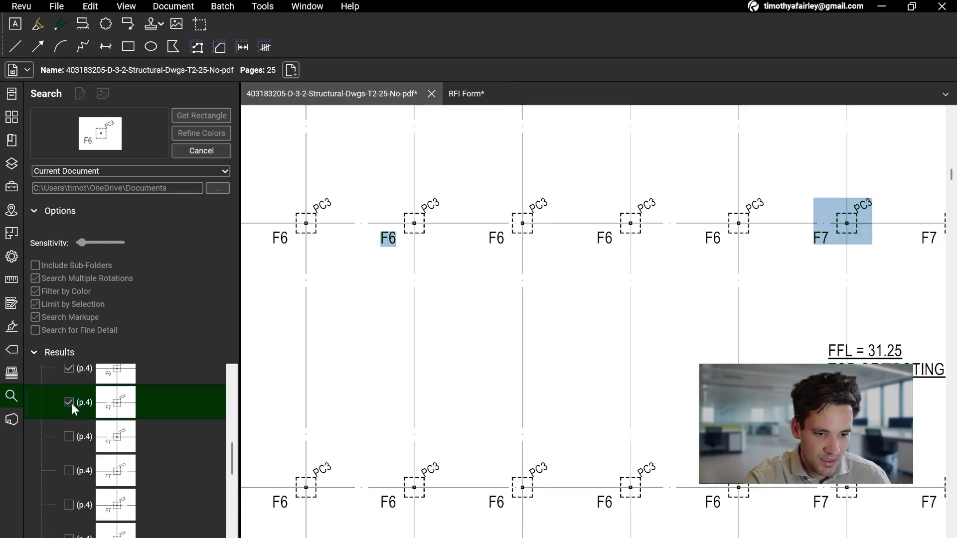
scroll(72, 404, up, 3)
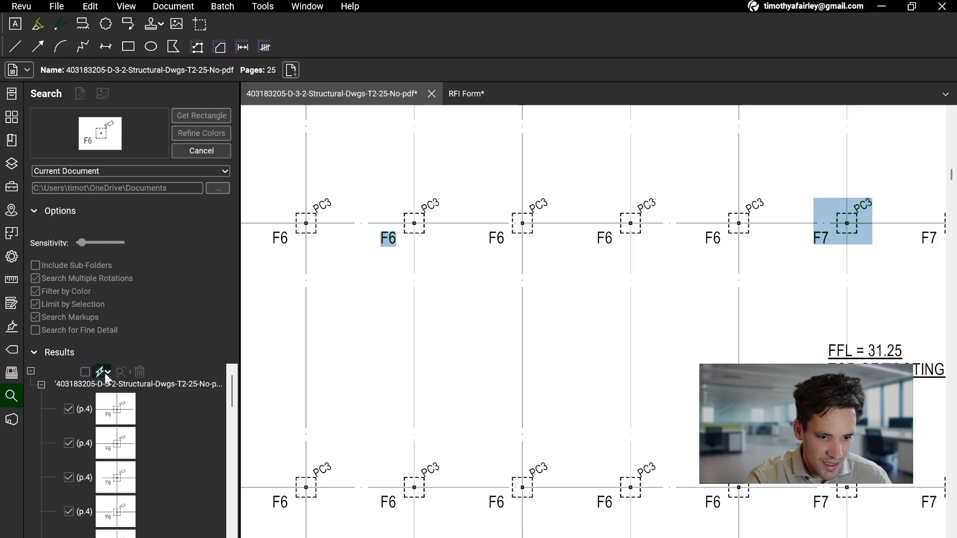
Apply the built-in red triangle count measurement to the checked footings and select the new count in the Markups List
click(104, 373)
mouse_move(186, 418)
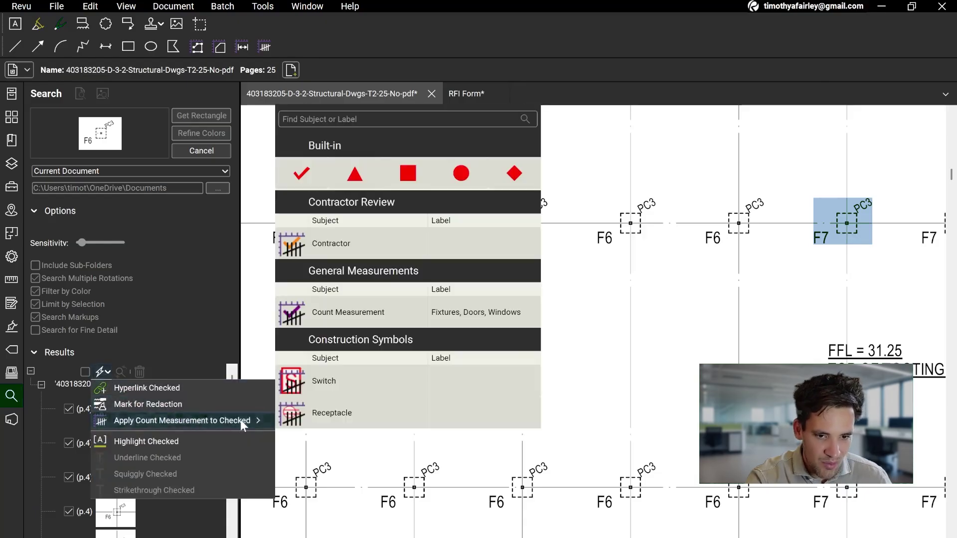
click(355, 173)
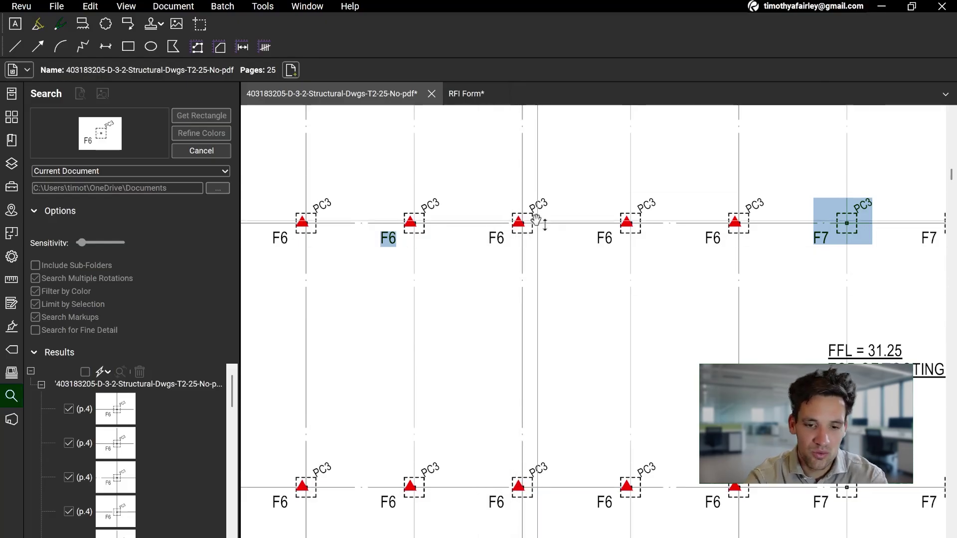
drag(513, 537, 567, 312)
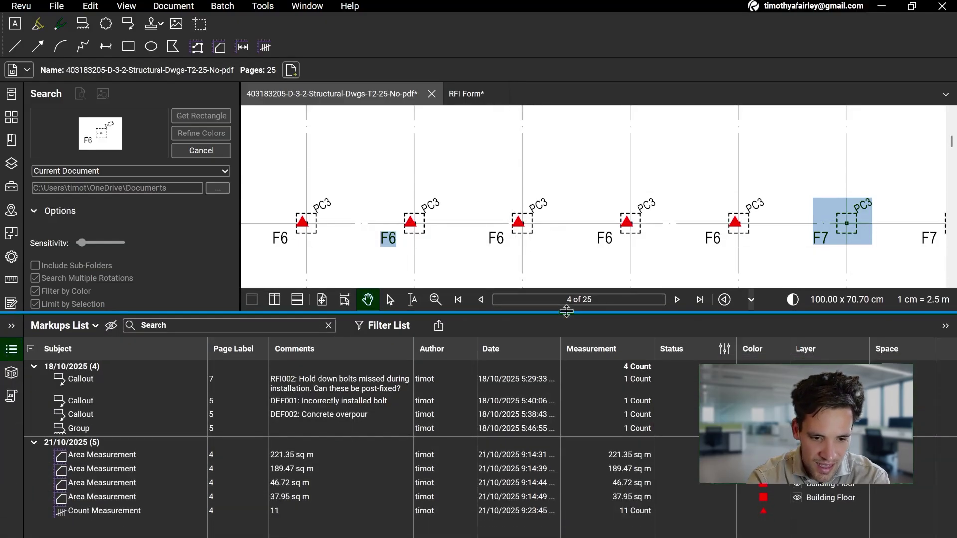
click(164, 511)
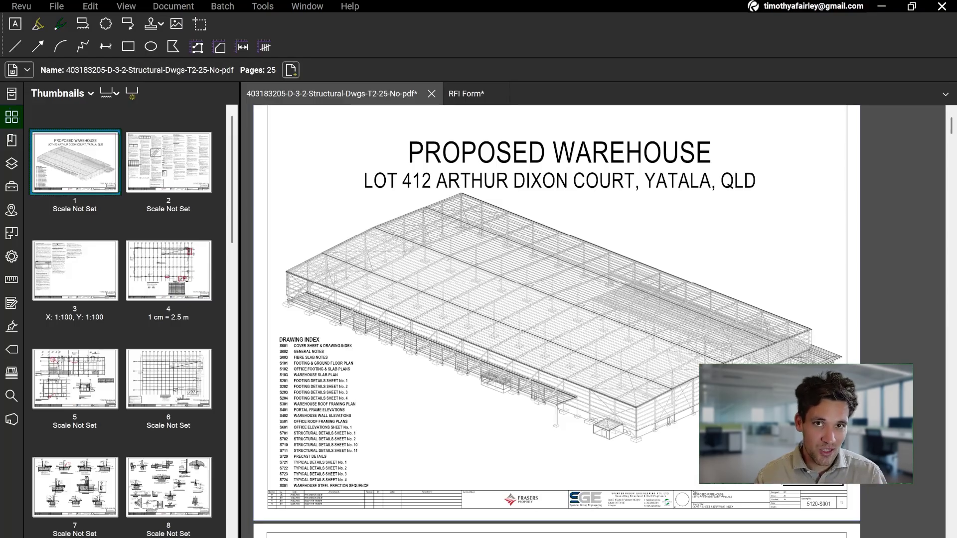
scroll(600, 412, up, 1)
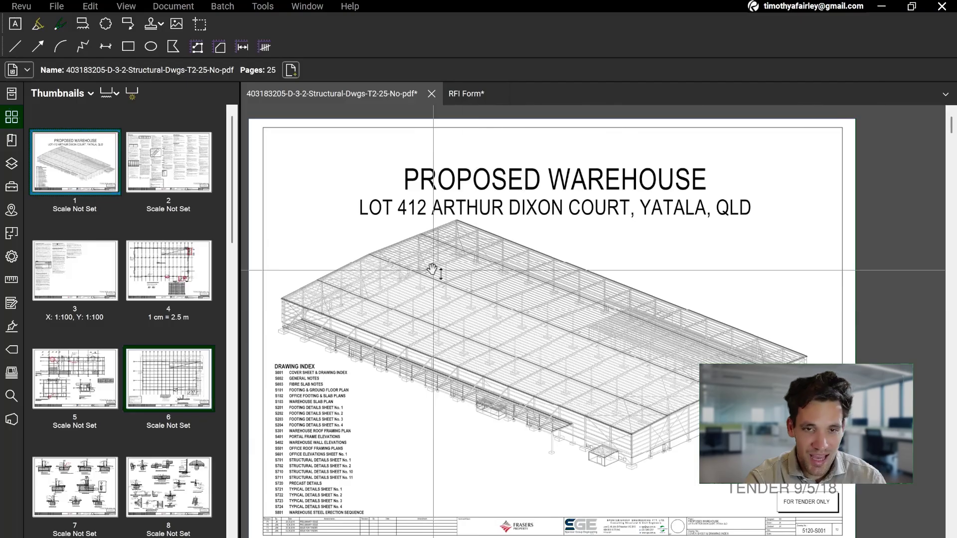
click(265, 7)
mouse_move(282, 17)
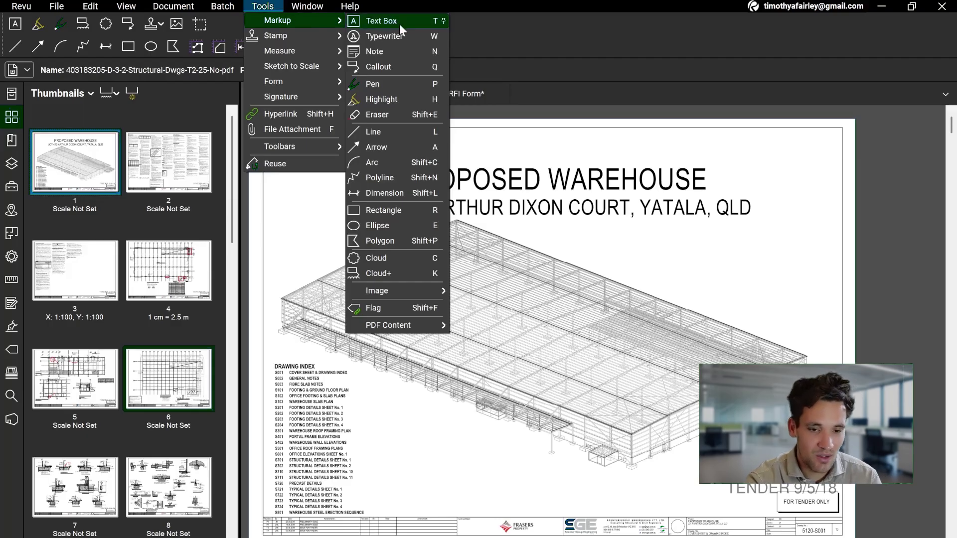
click(535, 250)
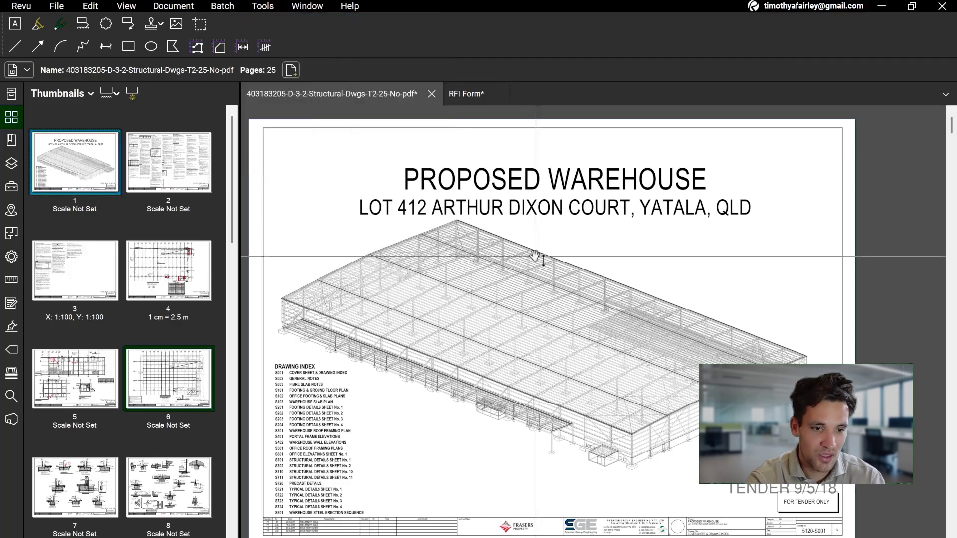
Highlight the PROPOSED WAREHOUSE title in yellow and draw a red pen mark around the start of the address line
click(39, 25)
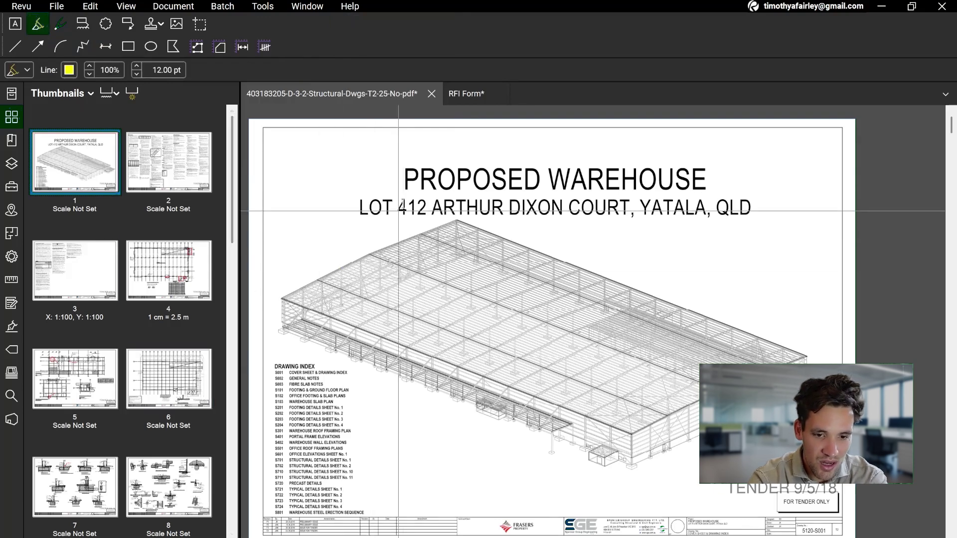
drag(405, 177, 723, 171)
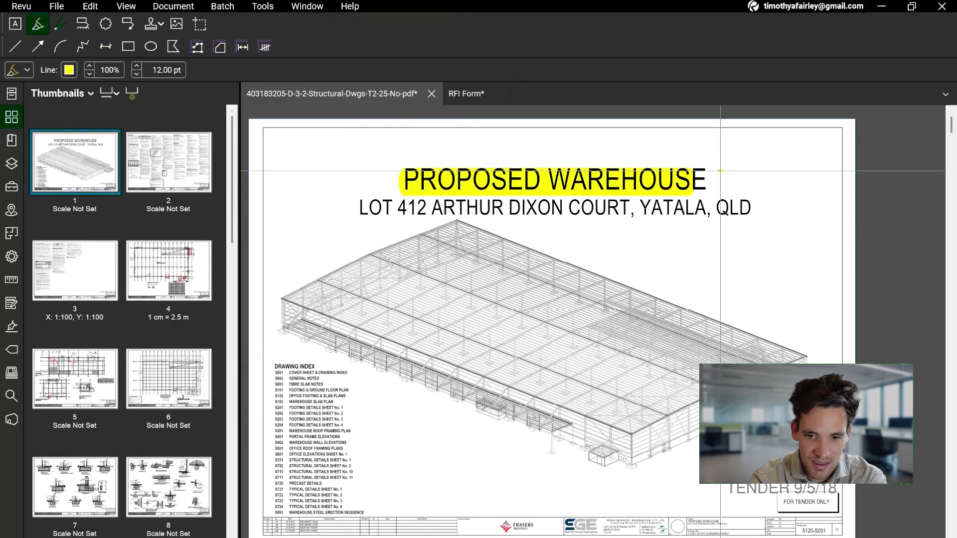
click(61, 25)
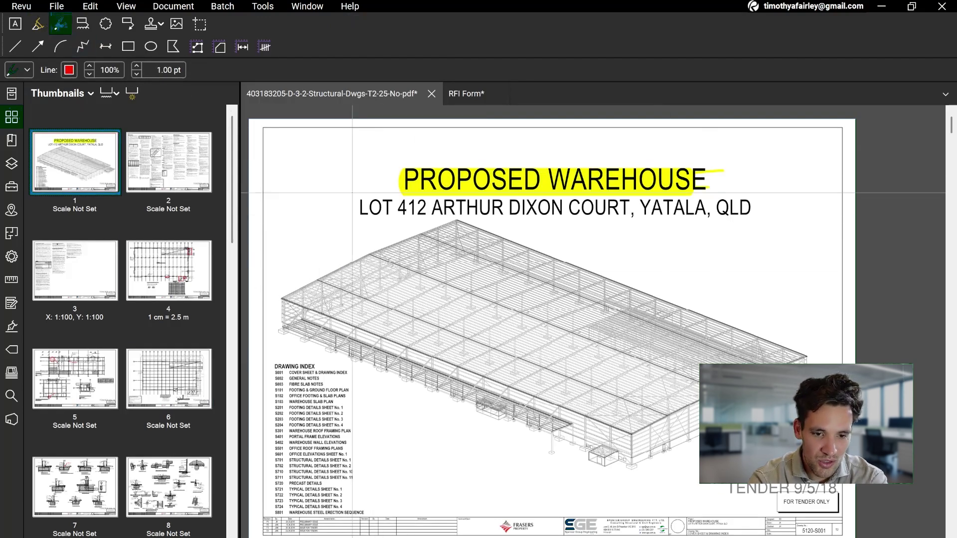
mouse_move(352, 193)
mouse_down()
mouse_move(353, 214)
mouse_move(402, 224)
mouse_up()
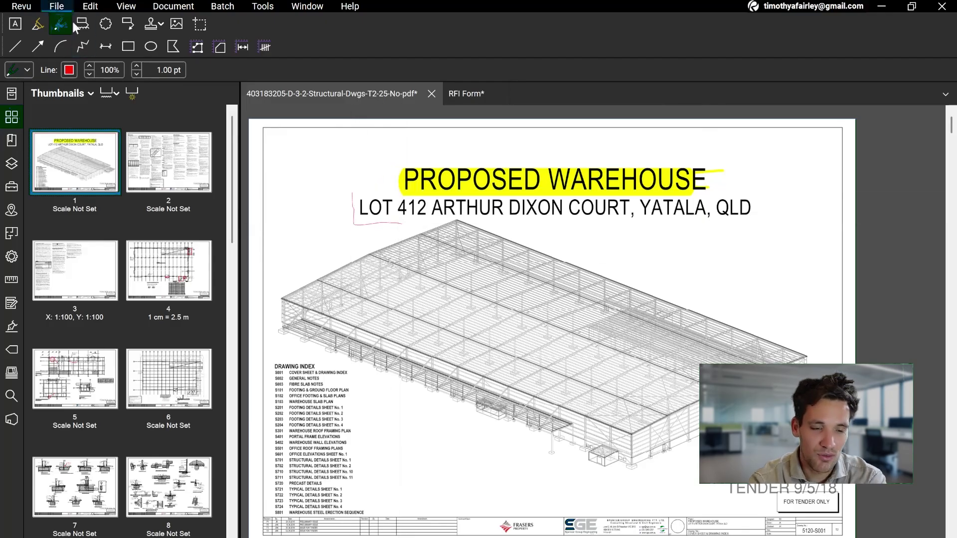
Add a callout reading "Please confirm this is correct" that points to the address line beneath the title
click(129, 25)
click(622, 224)
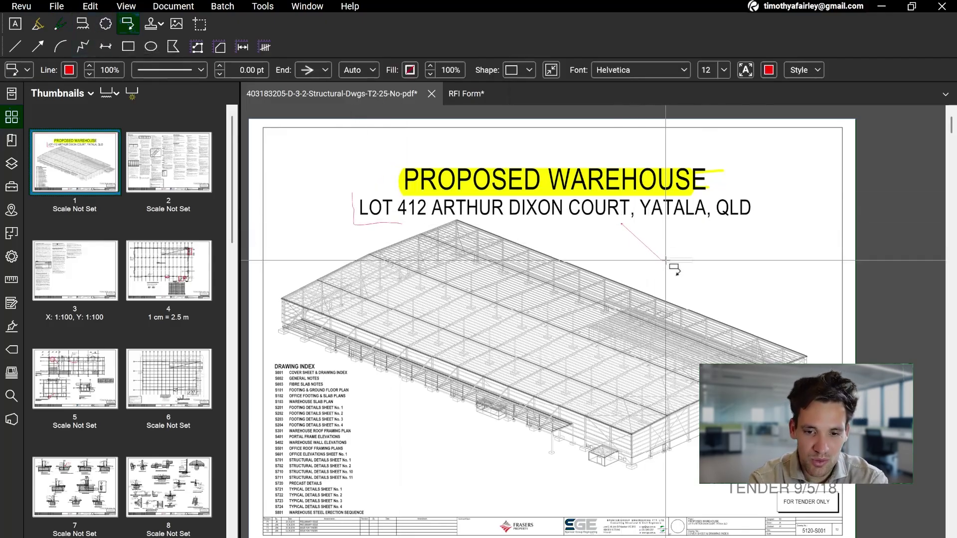
scroll(674, 267, up, 3)
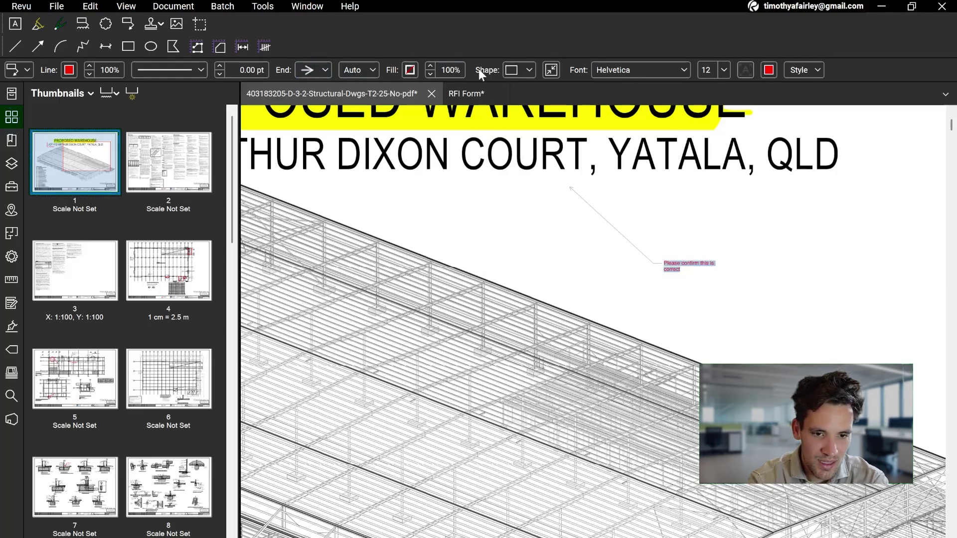
Set the callout's text size to 24 and enlarge its text box
click(724, 70)
click(716, 192)
drag(748, 305, 796, 290)
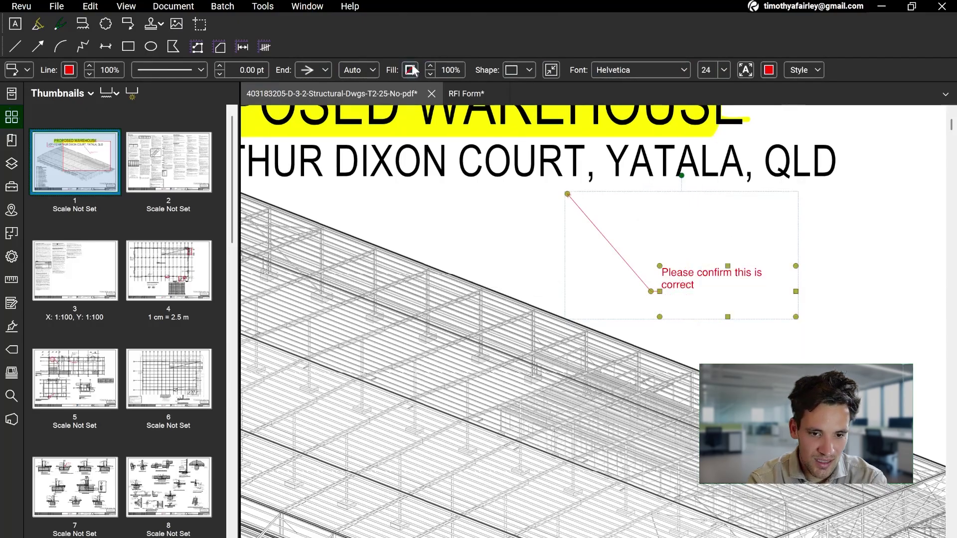
Fill the callout's text box with yellow
click(411, 71)
click(341, 103)
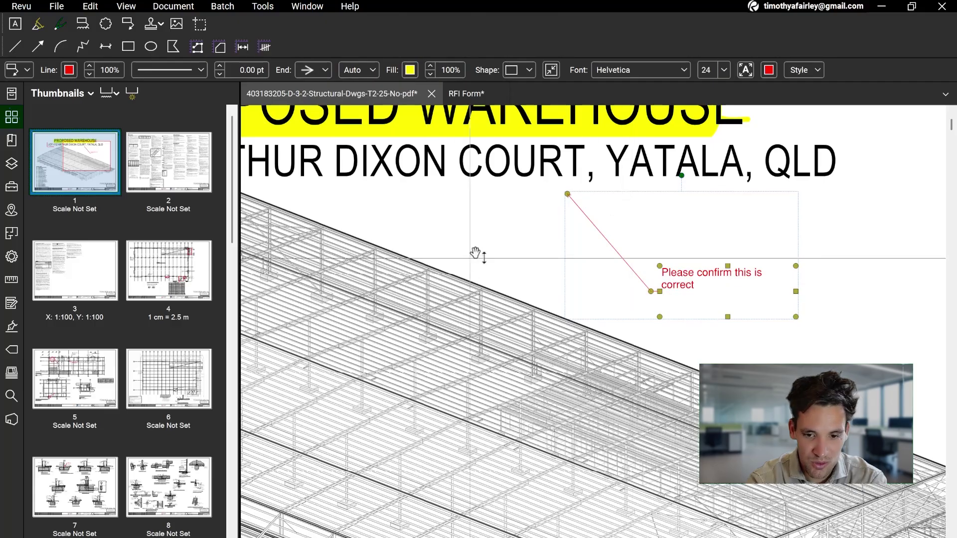
scroll(483, 250, down, 3)
scroll(451, 252, down, 3)
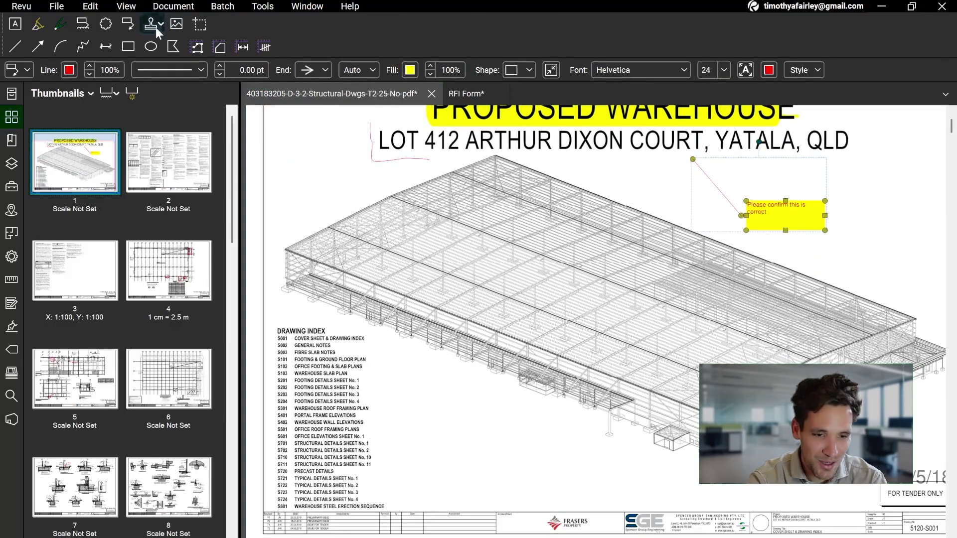
drag(710, 219, 641, 310)
drag(541, 372, 654, 312)
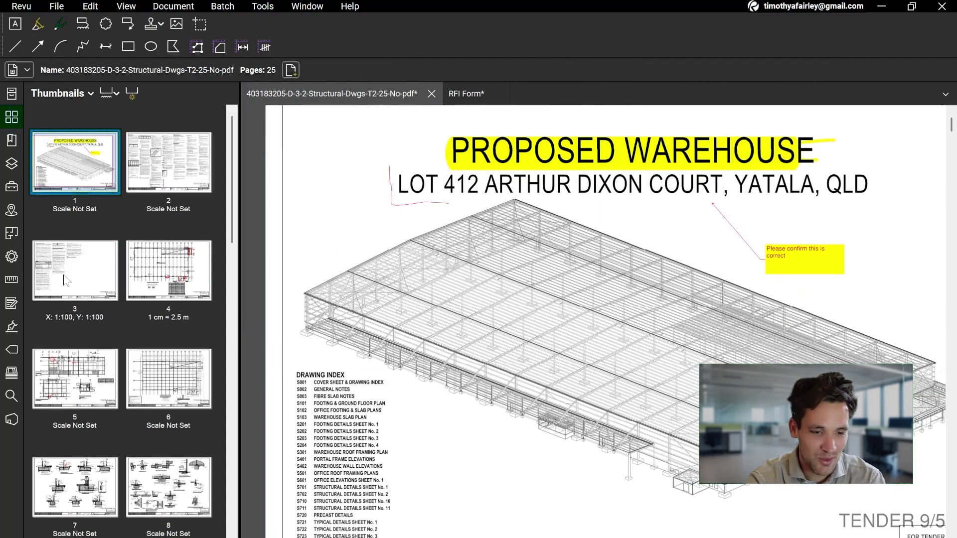
Display the Tool Chest to look over its tool sets and nudge the yellow callout's text box slightly
click(8, 187)
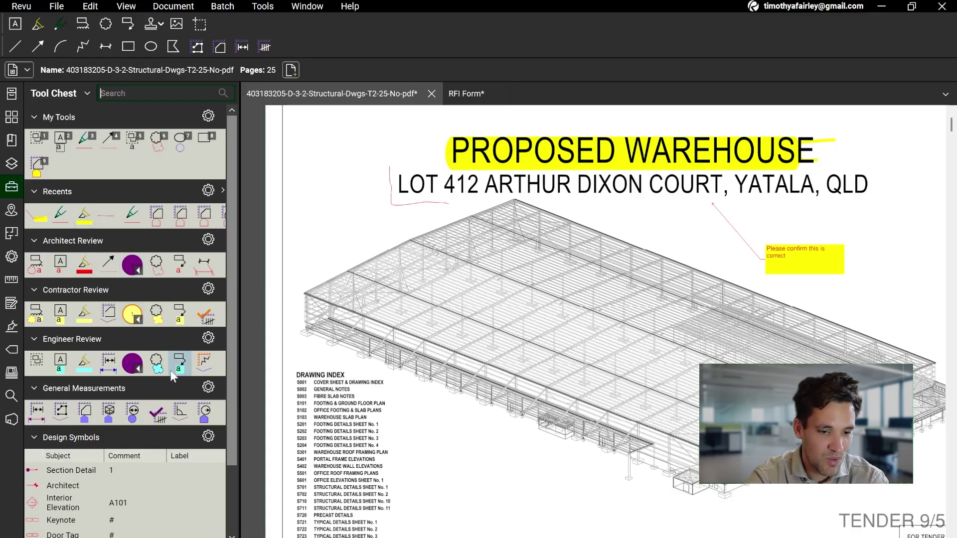
scroll(170, 368, down, 3)
scroll(169, 369, up, 3)
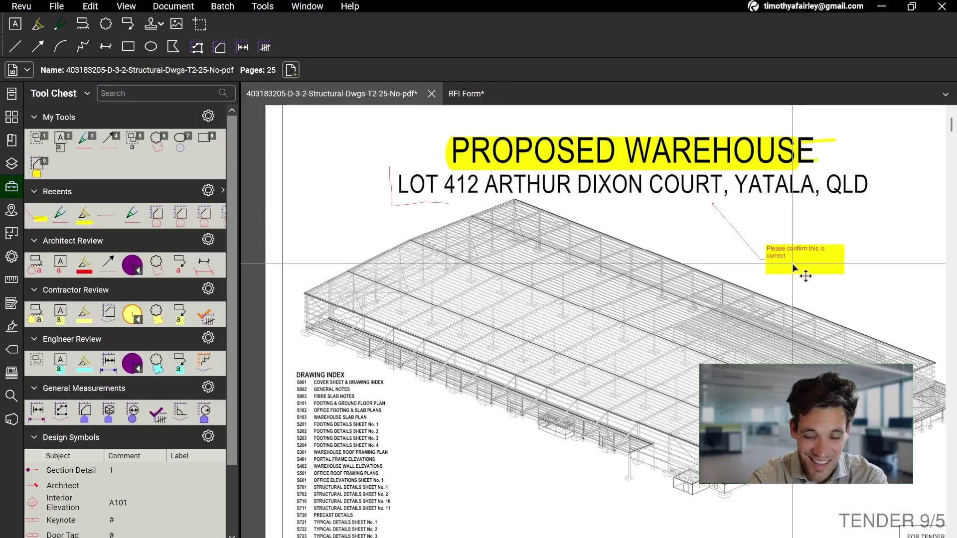
drag(790, 265, 787, 263)
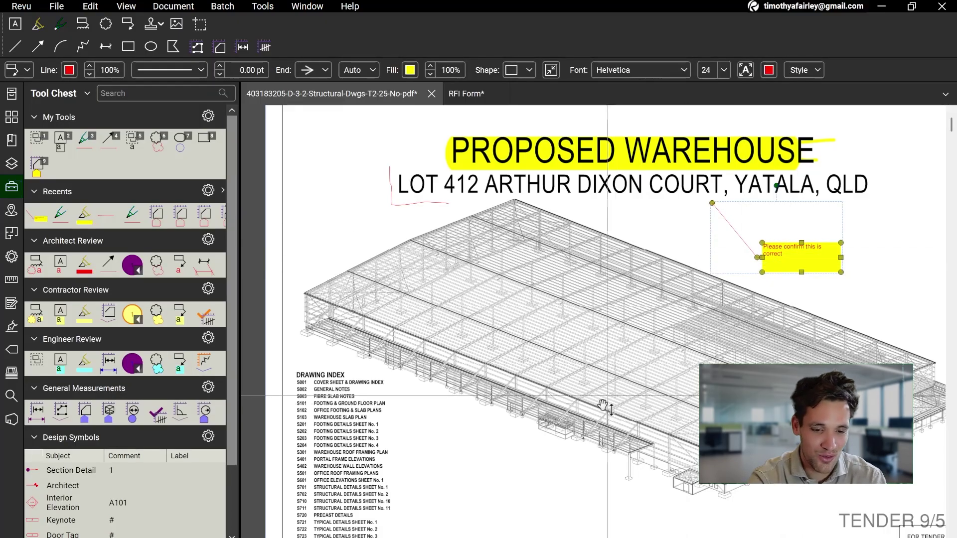
Browse from the cover sheet to the Footing & Ground Floor Plan and examine the pump room and footing schedule area
scroll(602, 407, down, 1)
drag(643, 519, 569, 277)
drag(575, 226, 594, 414)
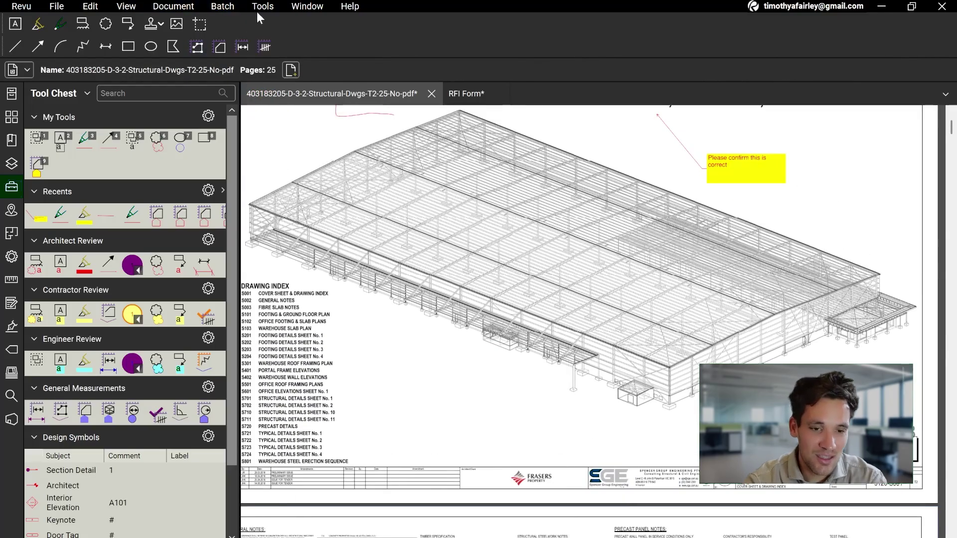
scroll(563, 311, up, 2)
scroll(563, 311, down, 15)
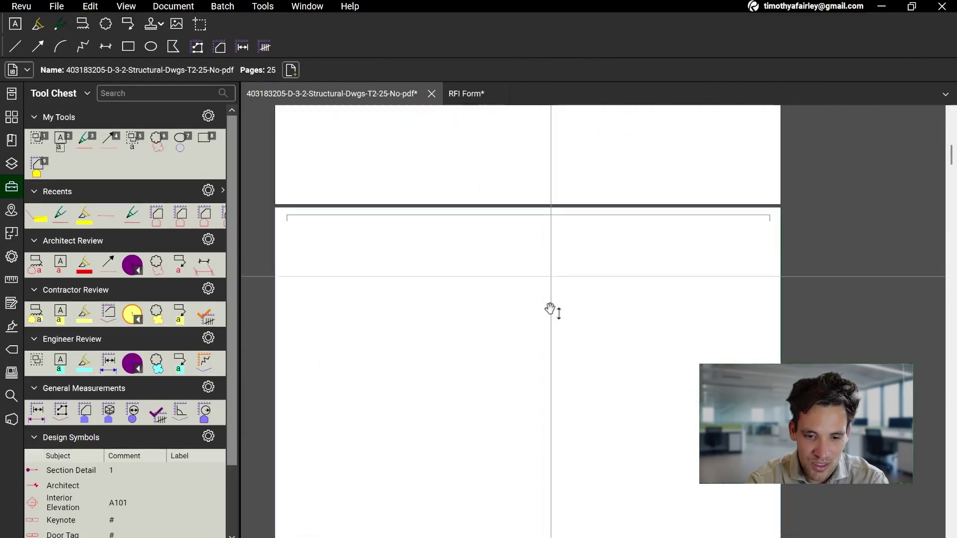
scroll(582, 414, down, 5)
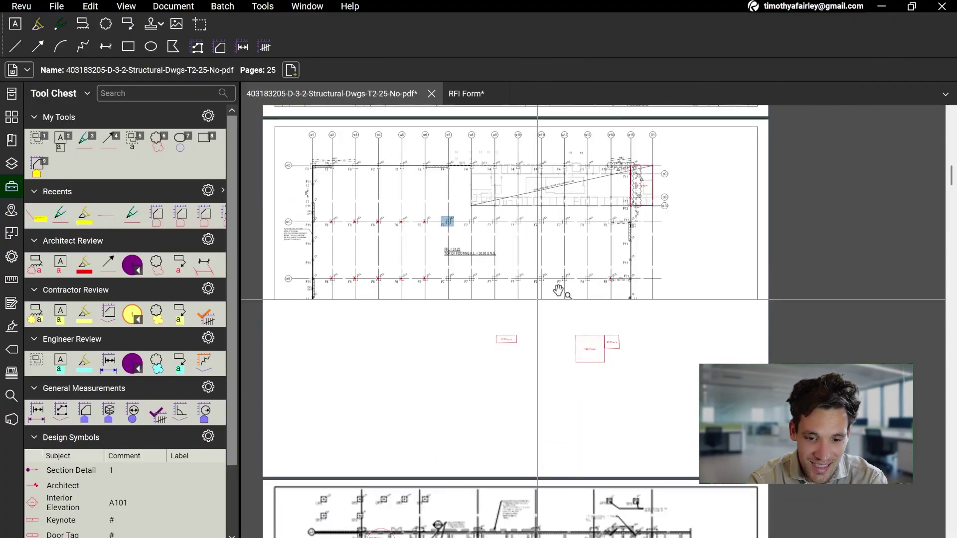
scroll(564, 323, up, 4)
drag(565, 323, 549, 252)
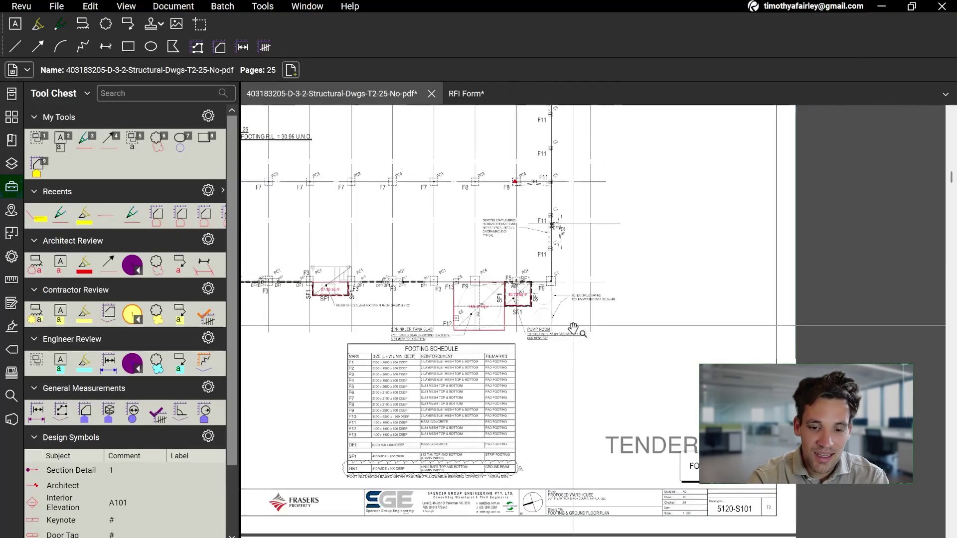
drag(573, 327, 550, 394)
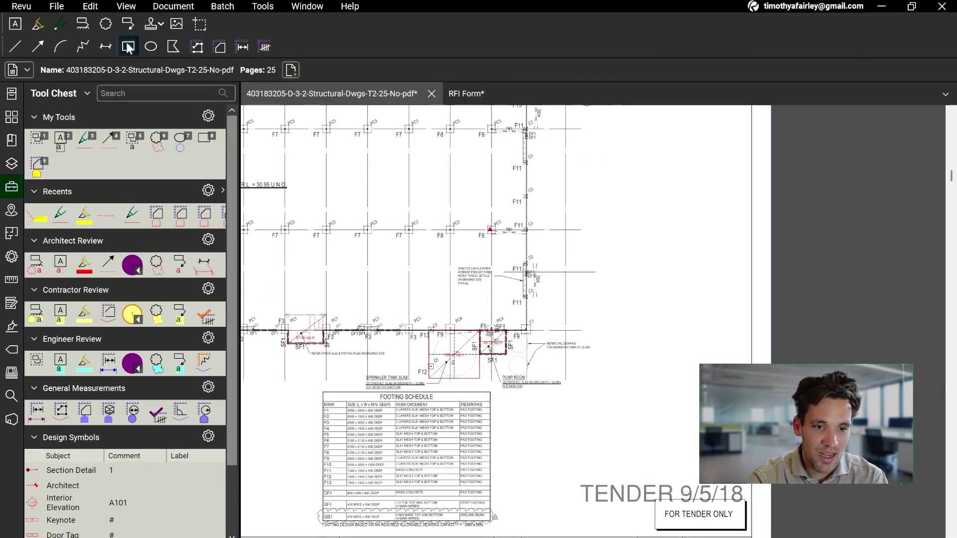
Draw a rectangle over the area beside the pump room on the Footing & Ground Floor Plan
click(128, 47)
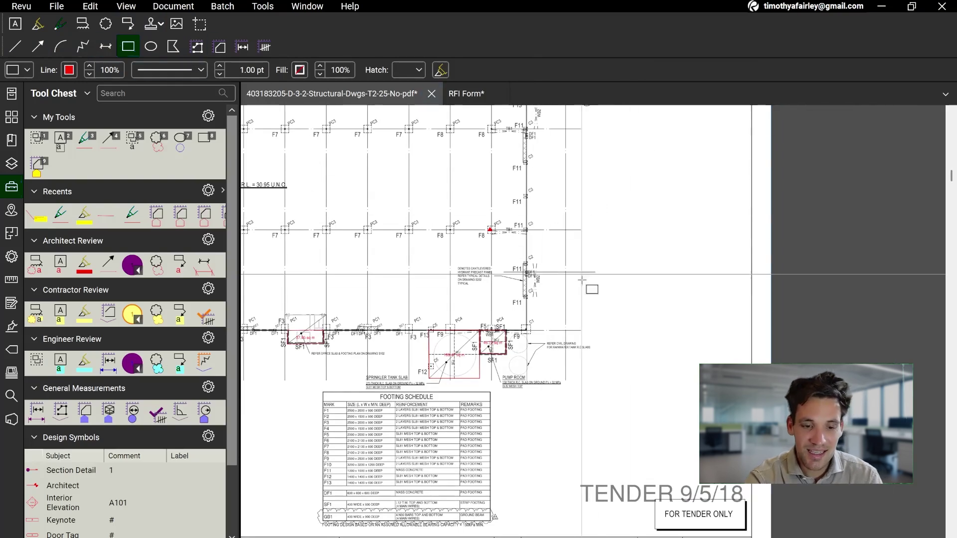
scroll(574, 349, down, 3)
scroll(594, 329, up, 3)
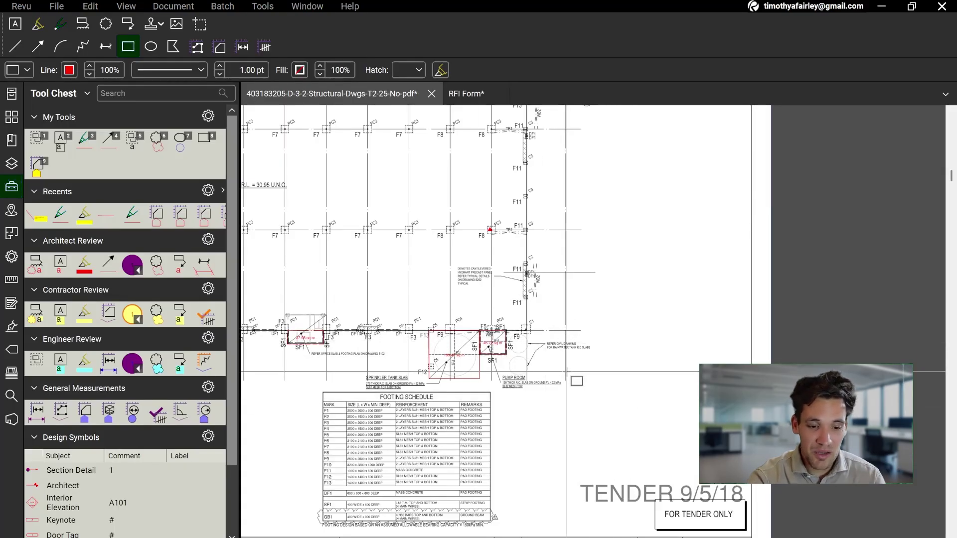
drag(528, 322, 603, 431)
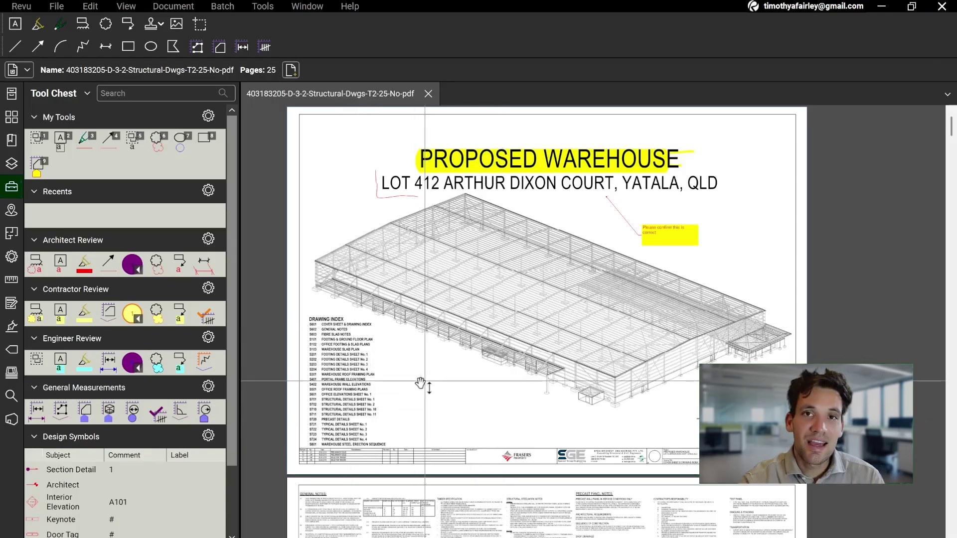
Add a hyperlink over the S103 WAREHOUSE SLAB PLAN entry in the cover sheet's drawing index, jumping to a page at Fit Page scale
scroll(474, 389, down, 2)
drag(488, 365, 497, 415)
scroll(497, 415, up, 3)
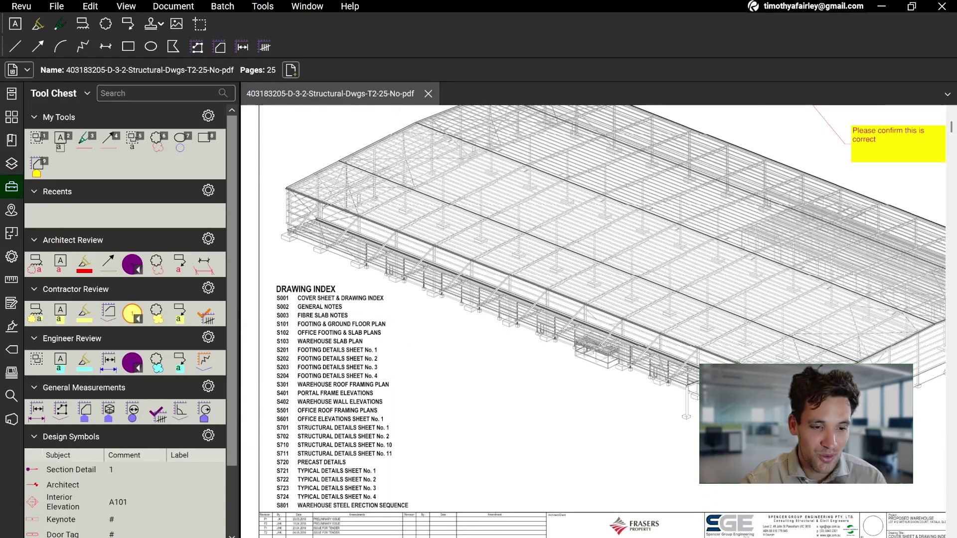
click(12, 119)
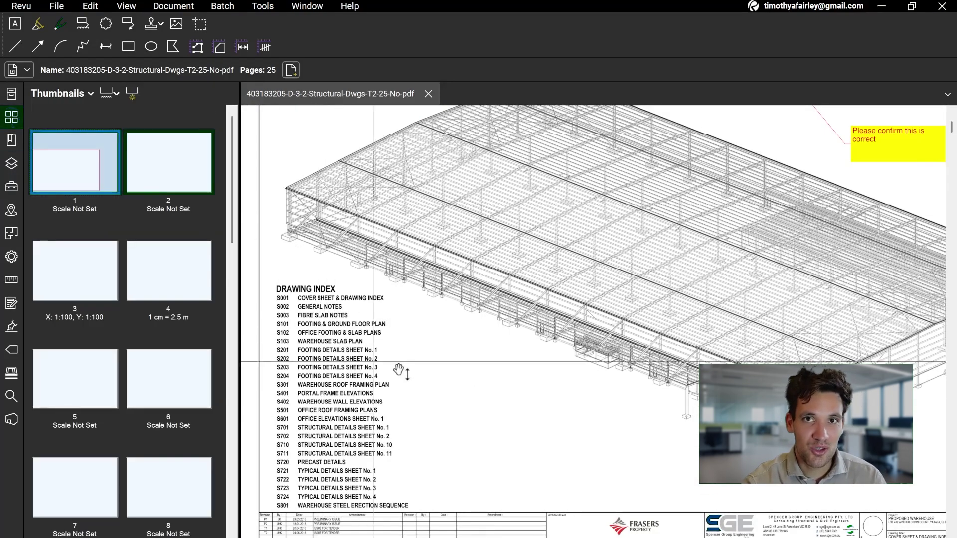
drag(349, 336, 343, 351)
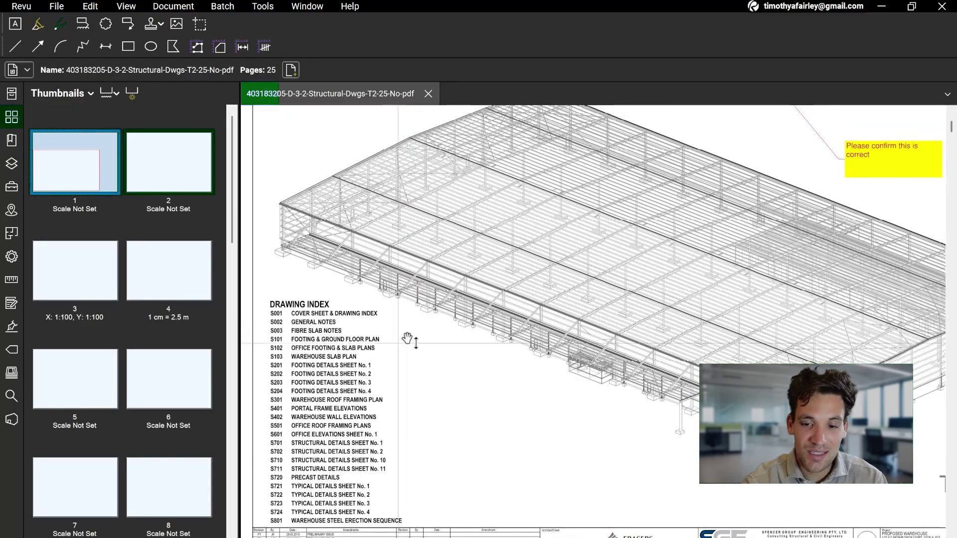
scroll(331, 360, up, 3)
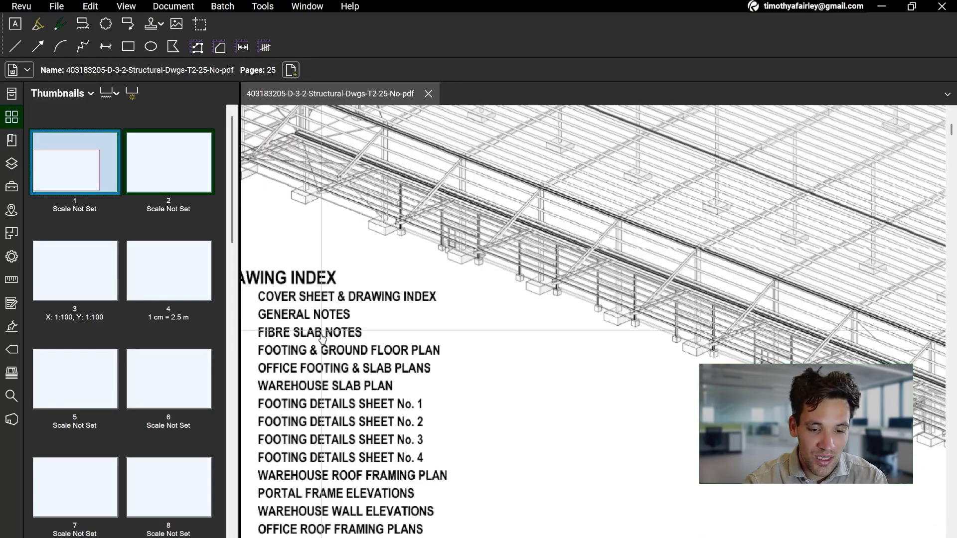
drag(343, 364, 388, 345)
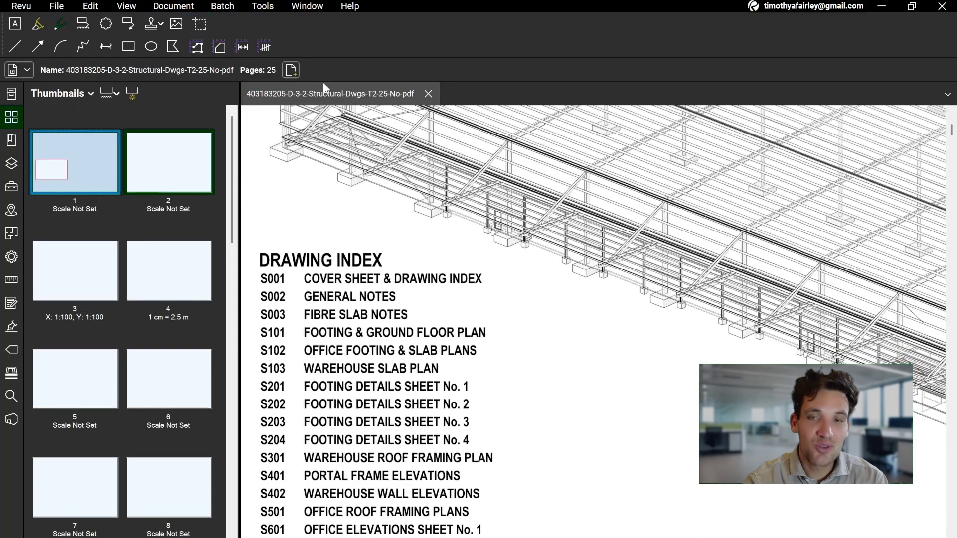
click(264, 6)
click(300, 114)
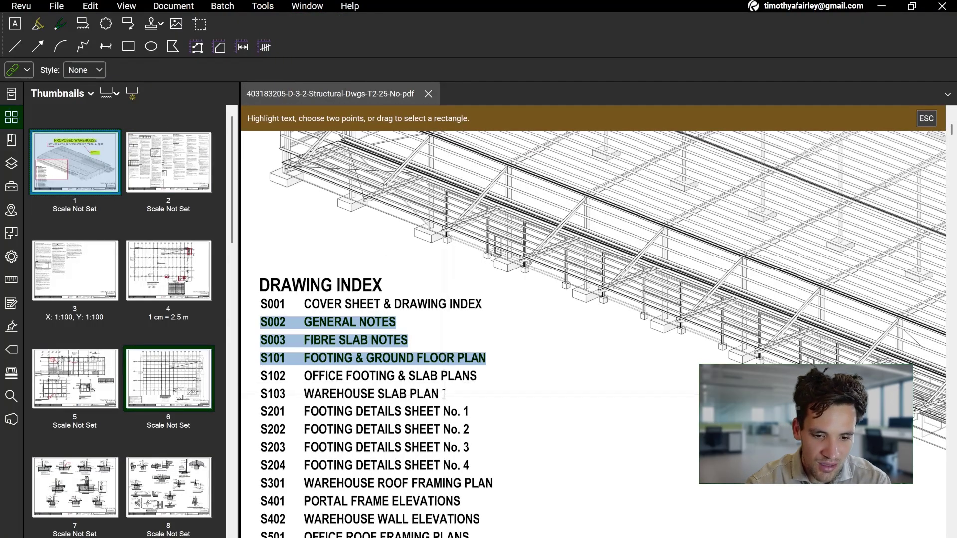
drag(444, 394, 263, 397)
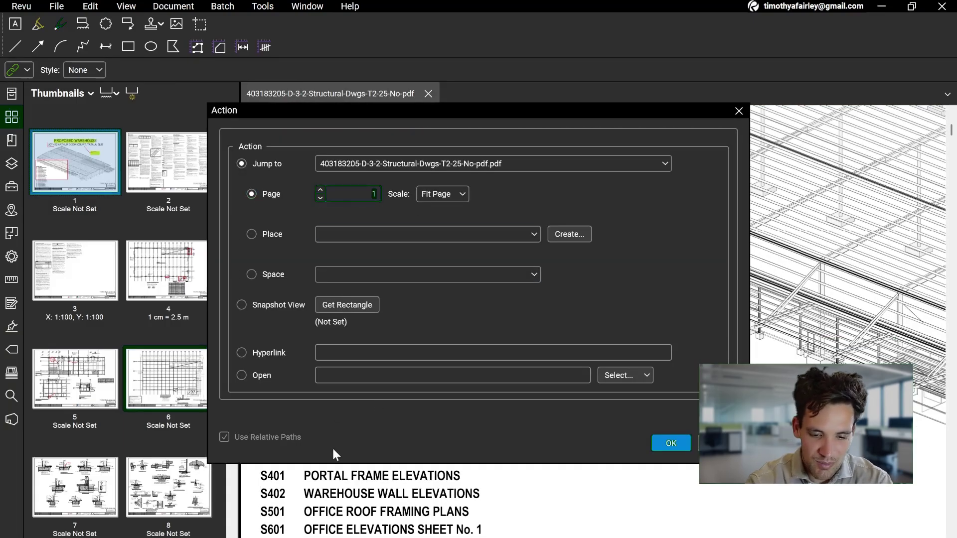
click(687, 442)
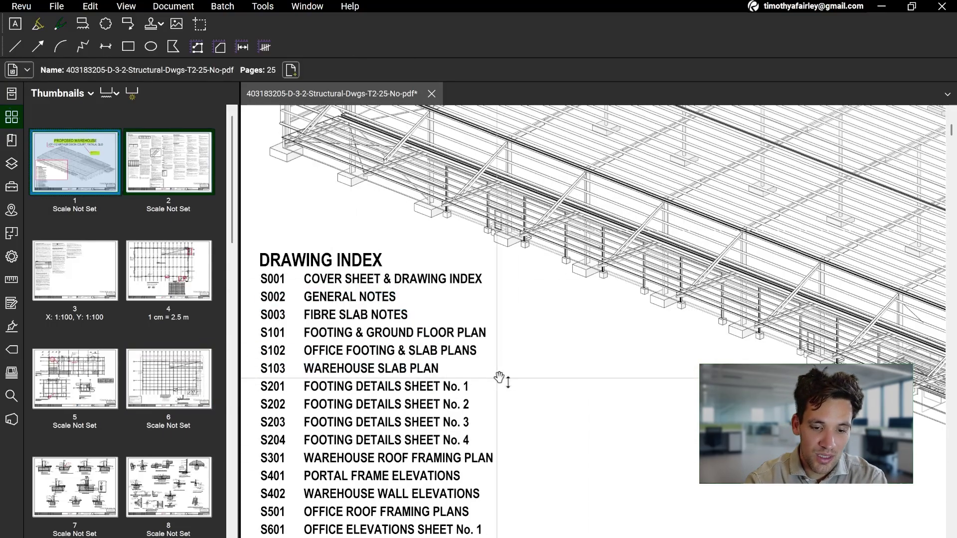
Follow the S103 index link and look through the footing details sheets and the warehouse fibre slab plan
click(403, 377)
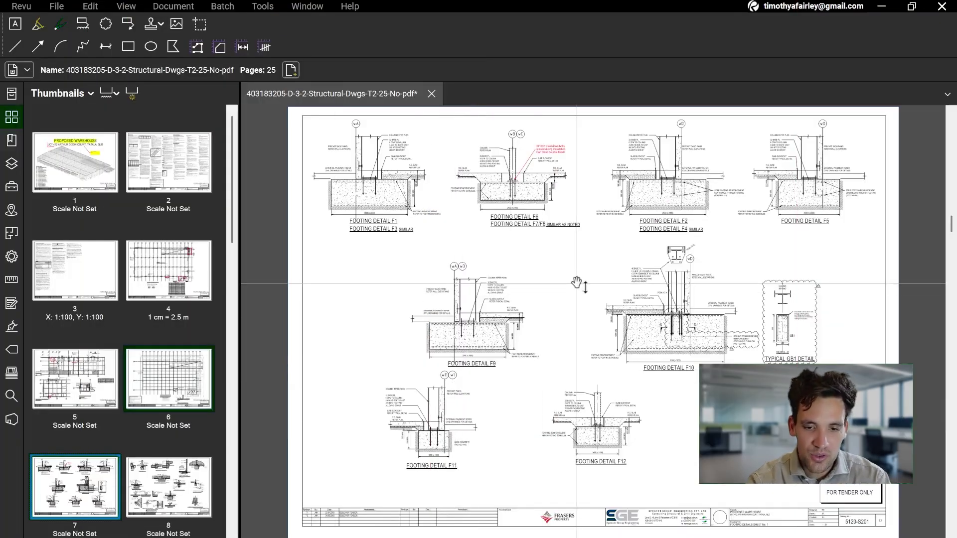
scroll(578, 305, up, 4)
scroll(579, 305, up, 8)
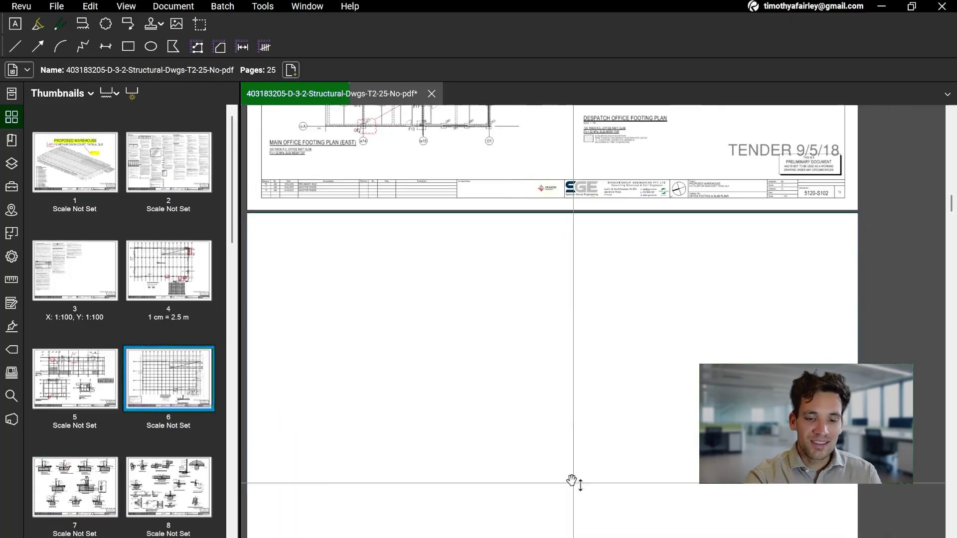
scroll(572, 410, down, 6)
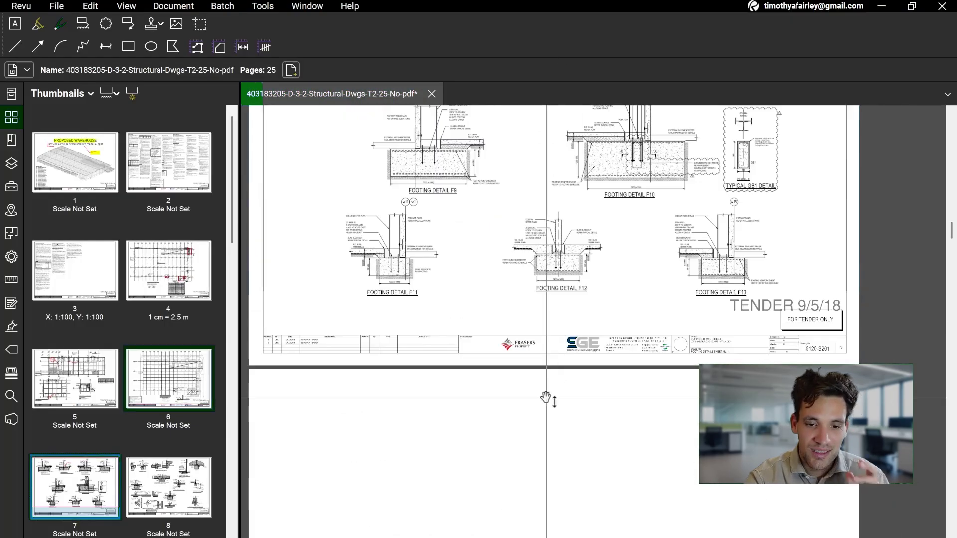
scroll(546, 398, down, 4)
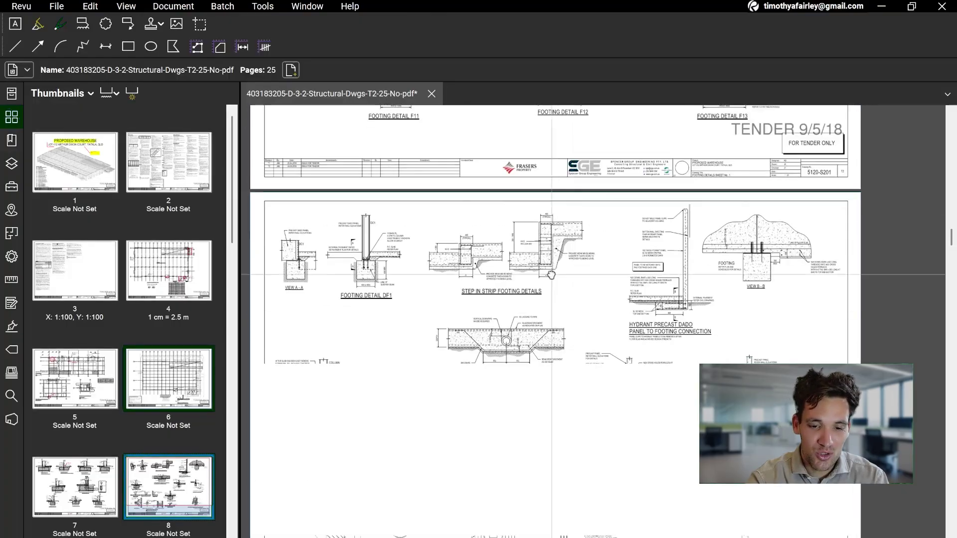
scroll(552, 283, up, 10)
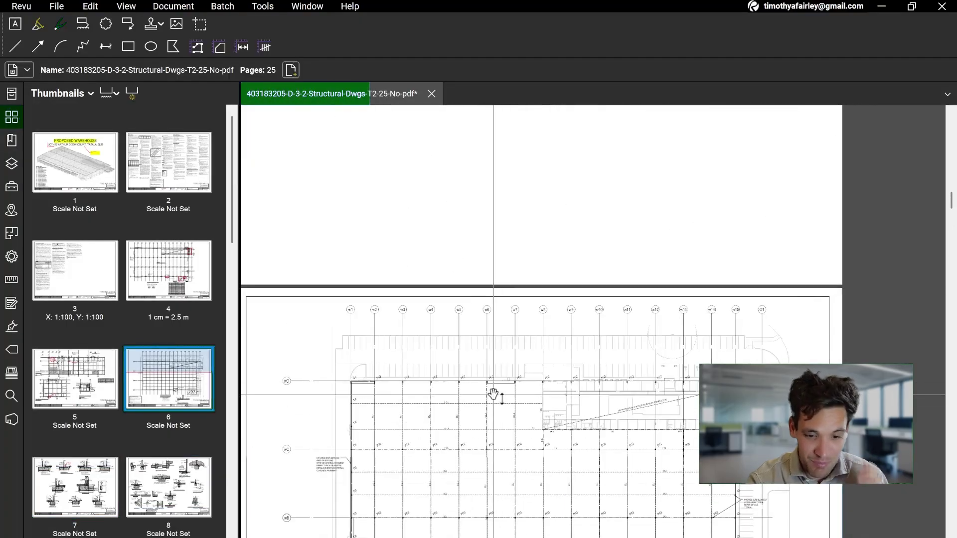
scroll(493, 394, down, 5)
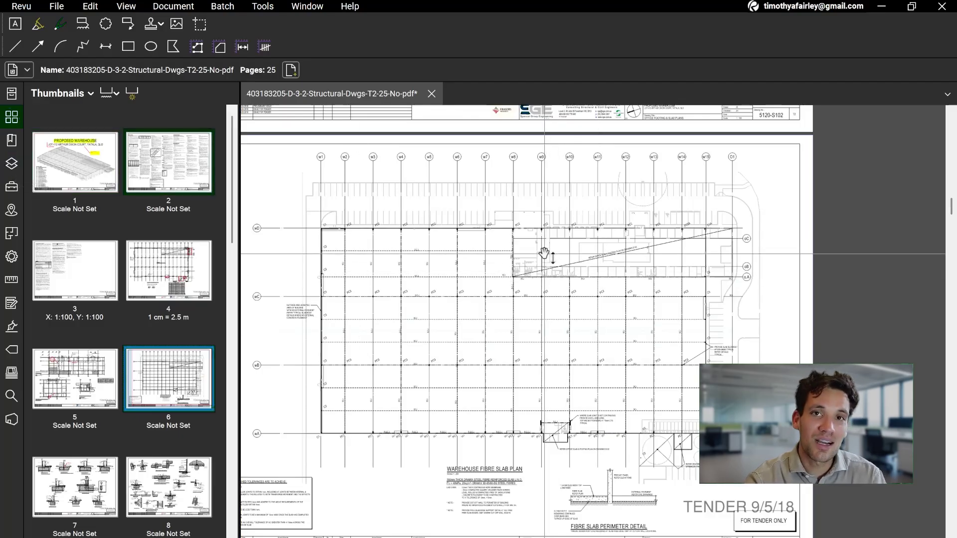
Add a layer named Construction Defects before the Defects layer
click(12, 118)
click(12, 118)
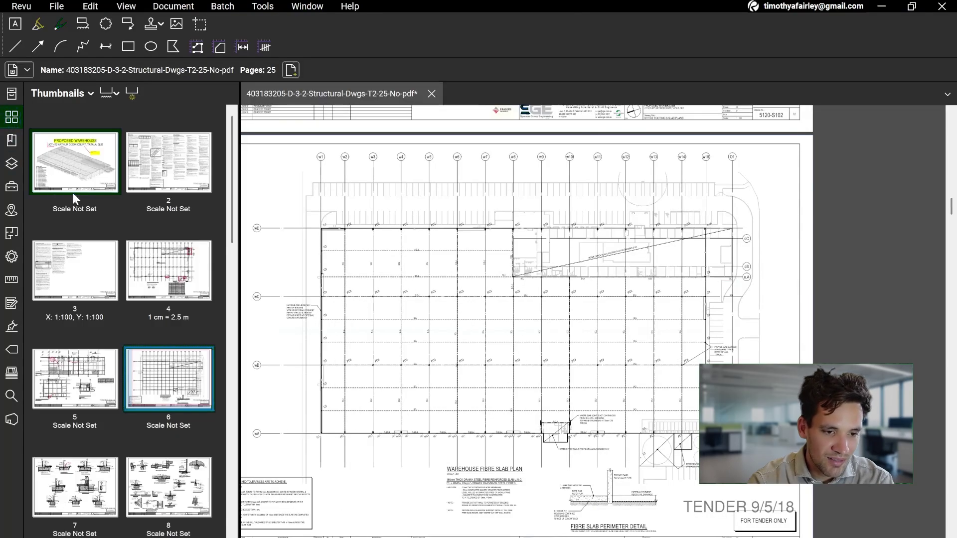
click(11, 164)
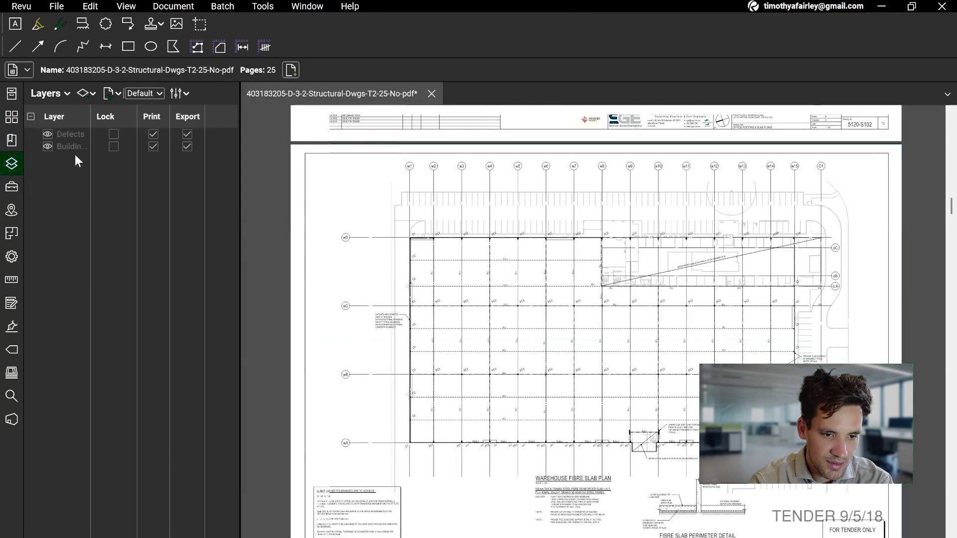
click(67, 134)
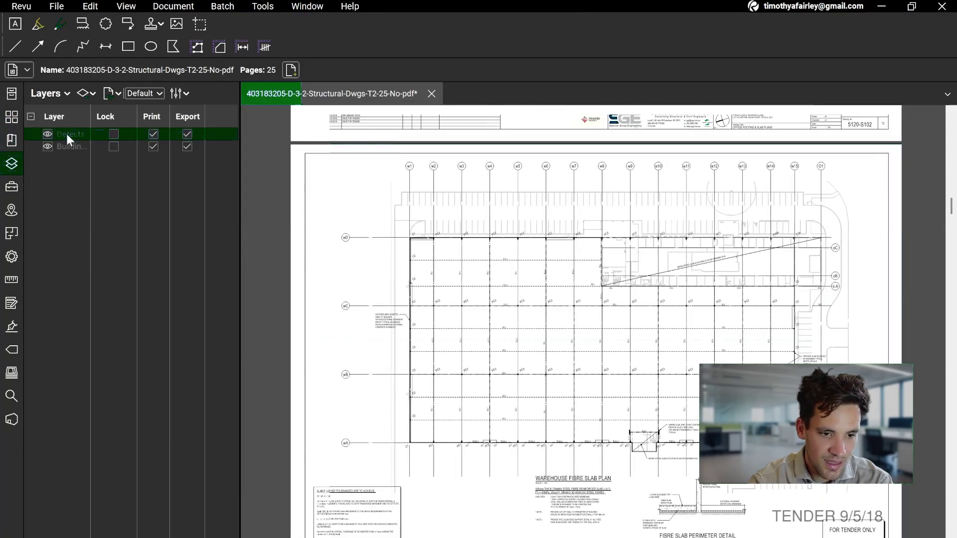
click(86, 93)
click(86, 93)
click(91, 97)
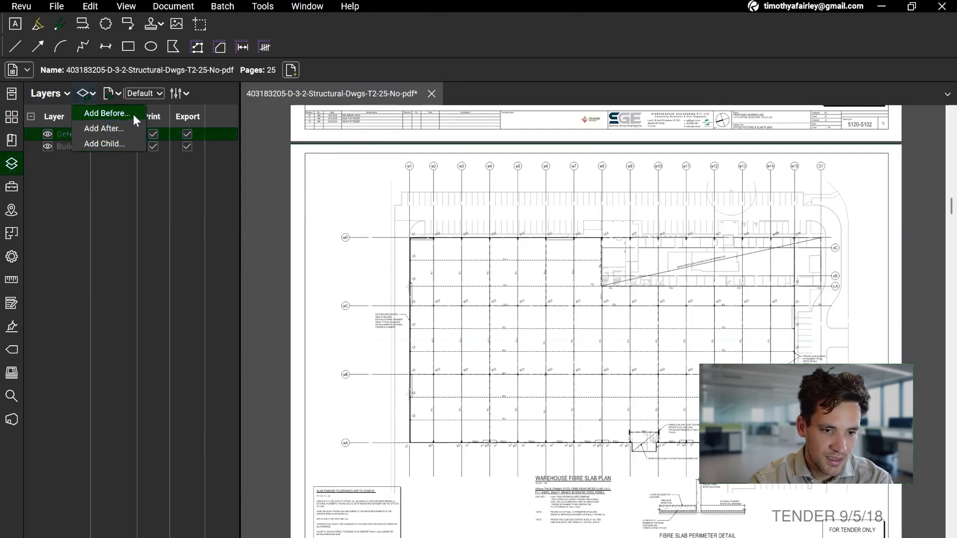
click(106, 113)
text(Defect)
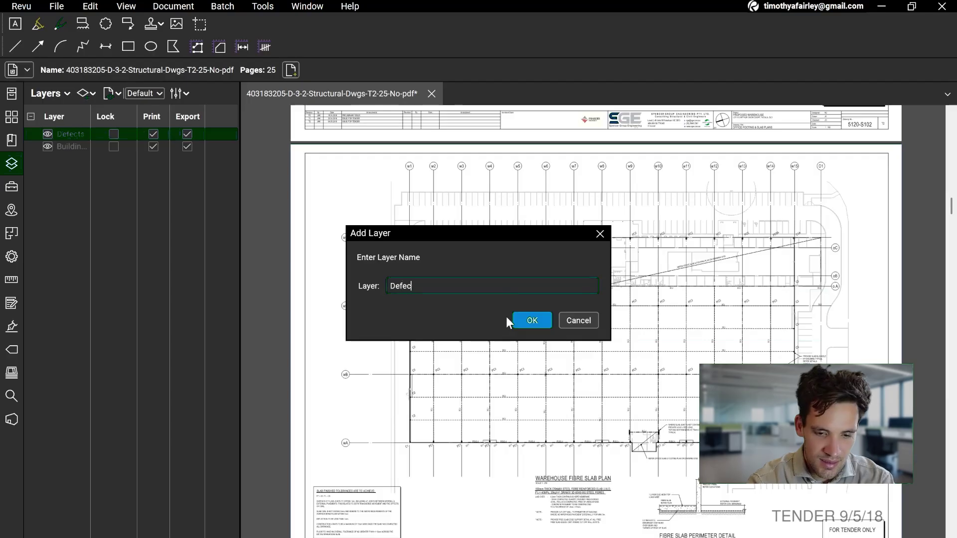
key(BackSpace)
key(BackSpace)
key(BackSpace)
key(BackSpace)
key(BackSpace)
key(BackSpace)
text(Construction Defects)
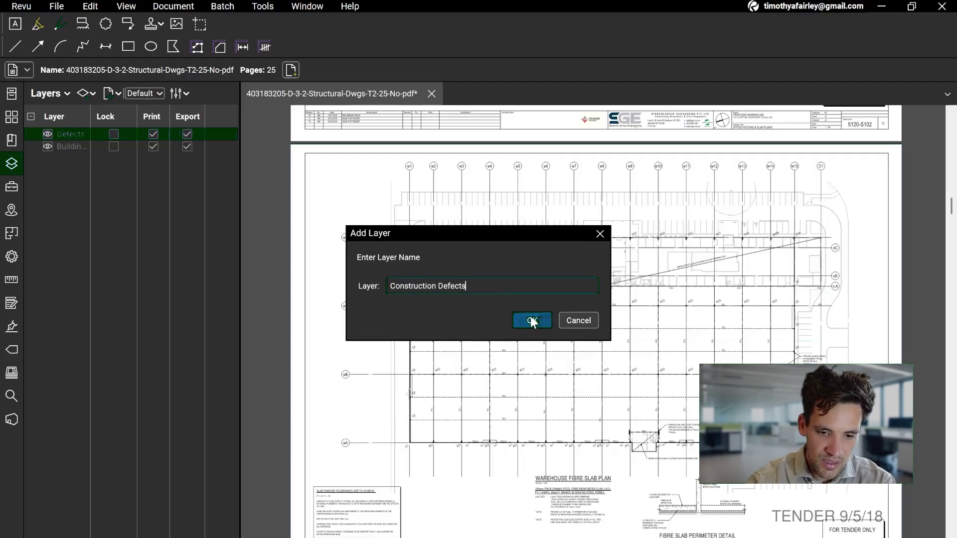
click(530, 319)
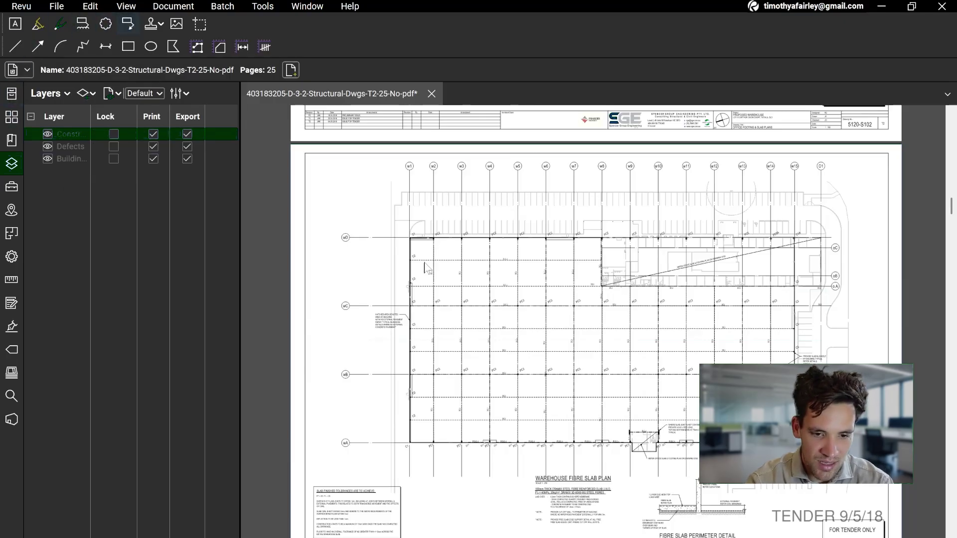
Add a callout reading "DEF001: Bolt incorrectly installed" pointing at corner column C1 on the warehouse fibre slab plan, with its text outside the wall
scroll(423, 250, up, 5)
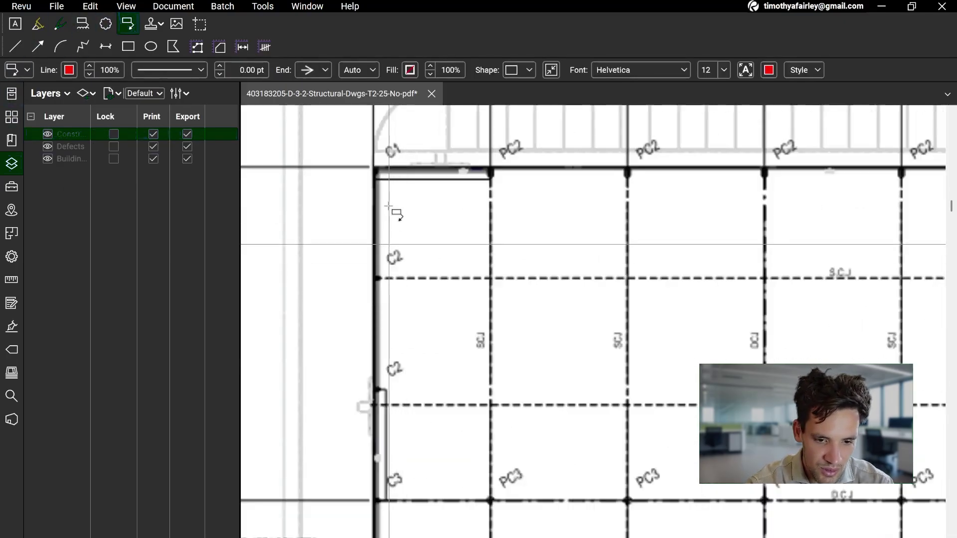
click(332, 245)
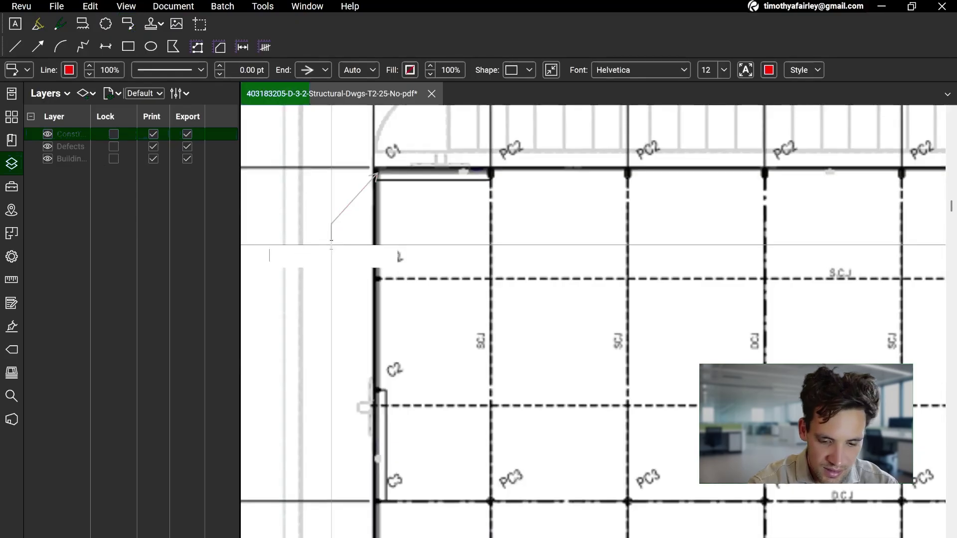
text(DEF001: Bolt incorrec)
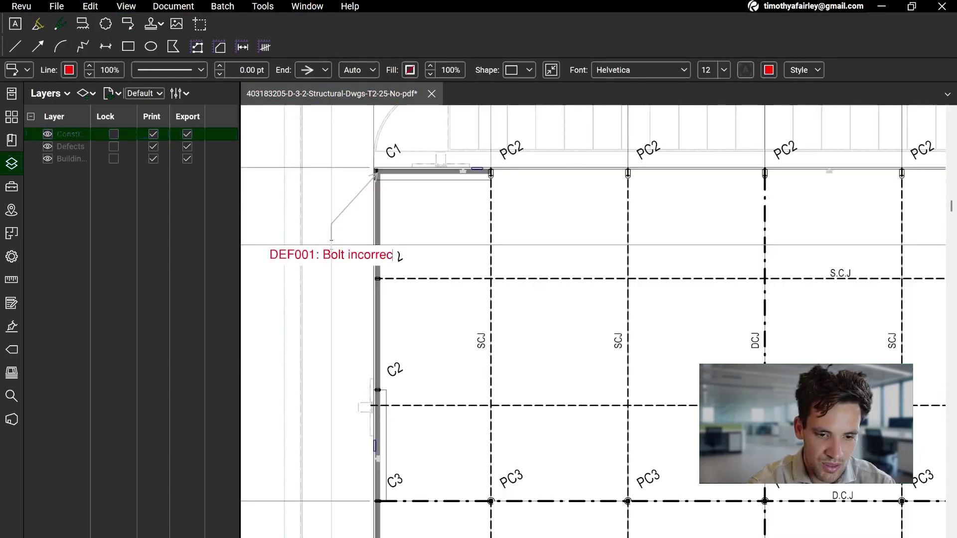
click(372, 340)
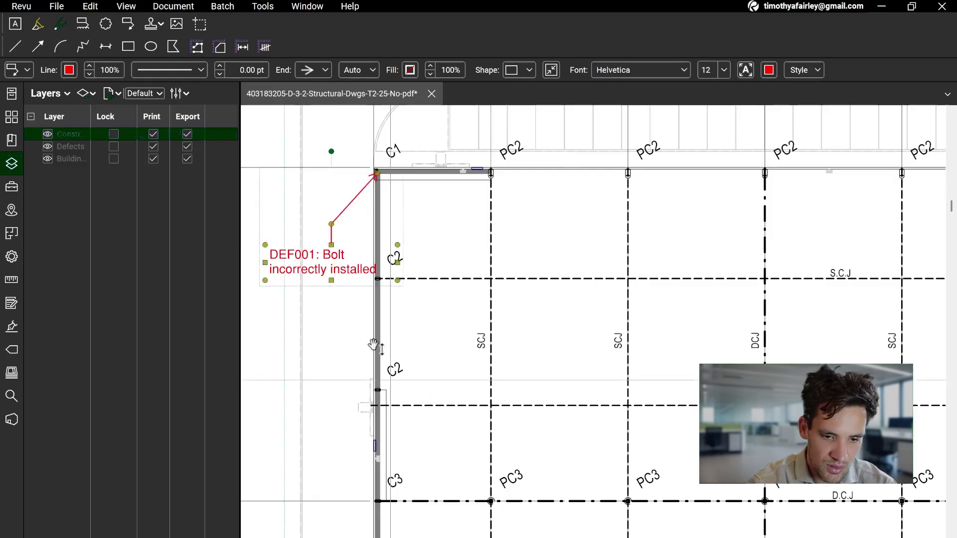
drag(342, 261, 315, 186)
Duplicate the DEF001 callout below, point the copy at the first PC2 column, and change its text to "DEF002: Painting rework required"
key(ctrl+c)
key(ctrl+v)
mouse_move(375, 213)
mouse_down()
mouse_move(314, 333)
mouse_move(309, 366)
mouse_up()
drag(474, 195, 497, 171)
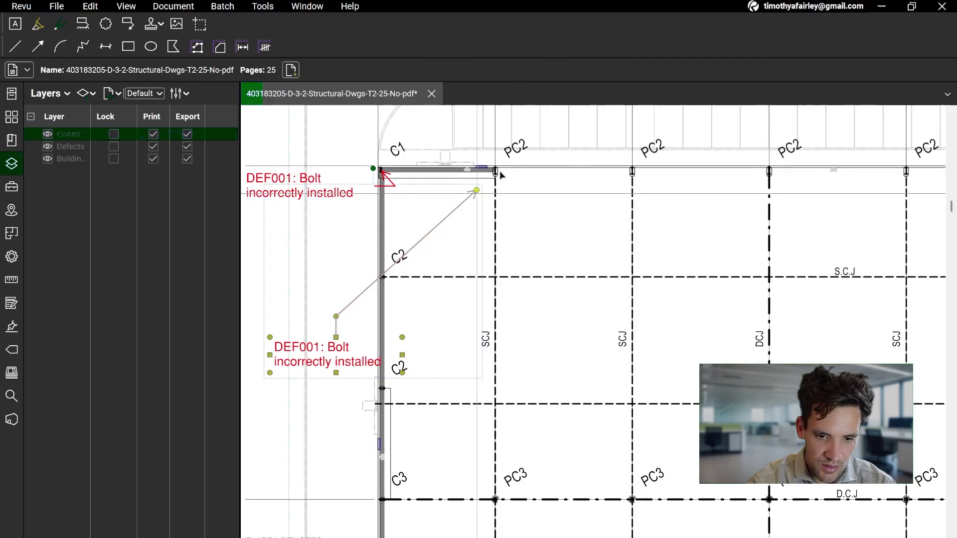
double_click(349, 349)
key(ctrl+a)
text(D)
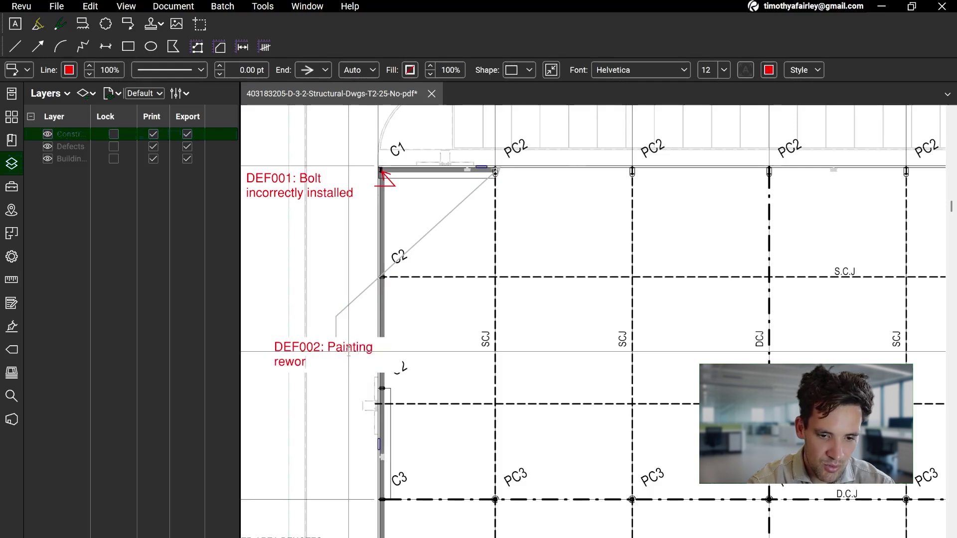
click(567, 419)
Assign the new page 6 callouts DEF001 and DEF002 to the Construction Defects layer from the markups list
drag(609, 537, 610, 391)
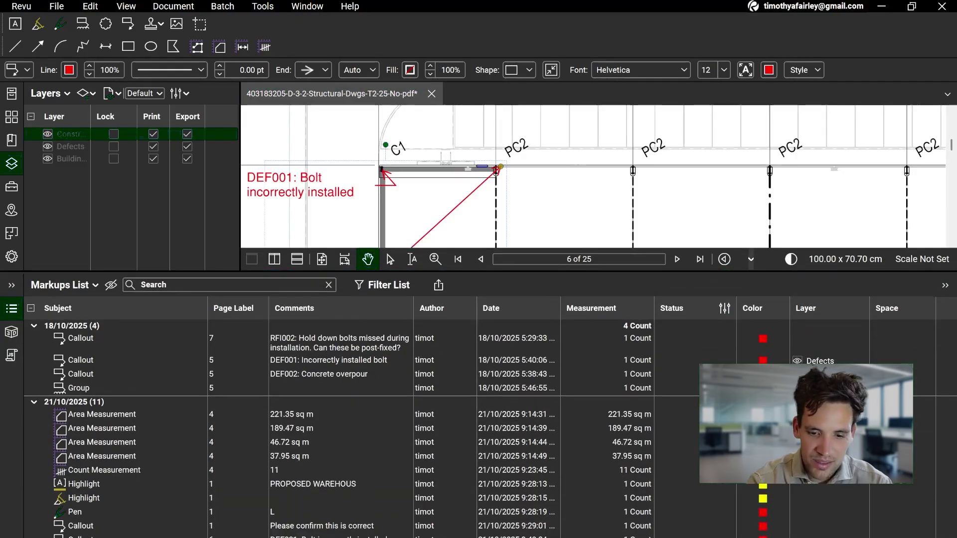
click(835, 536)
right_click(835, 537)
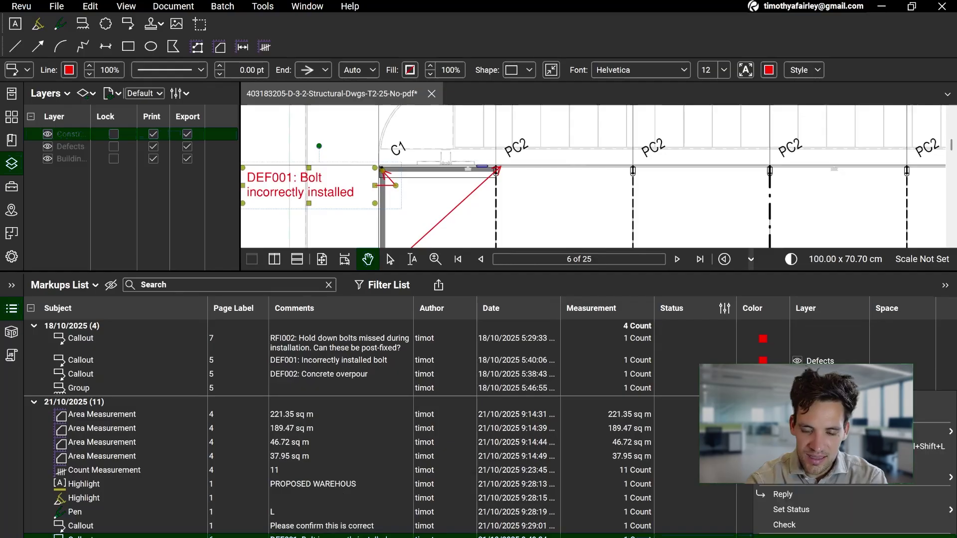
mouse_move(822, 463)
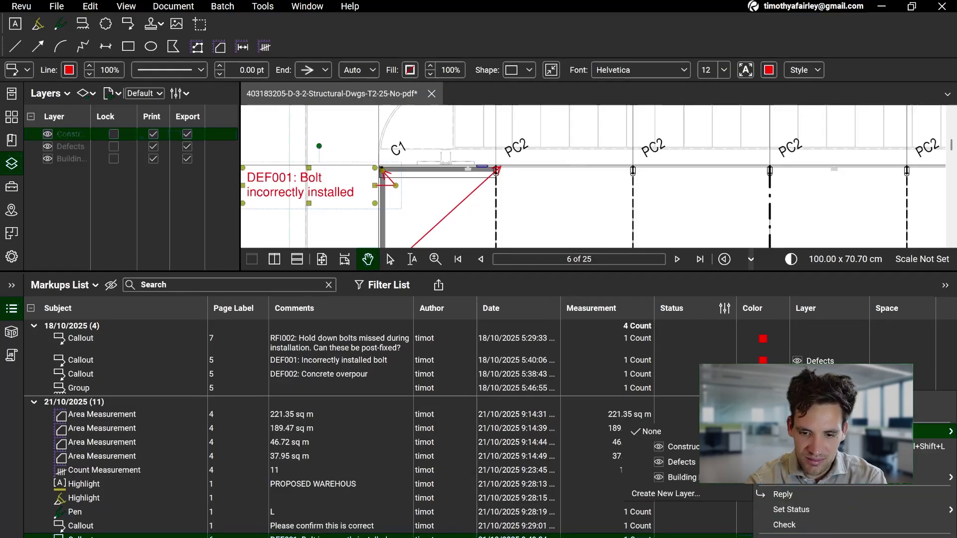
click(683, 444)
click(832, 537)
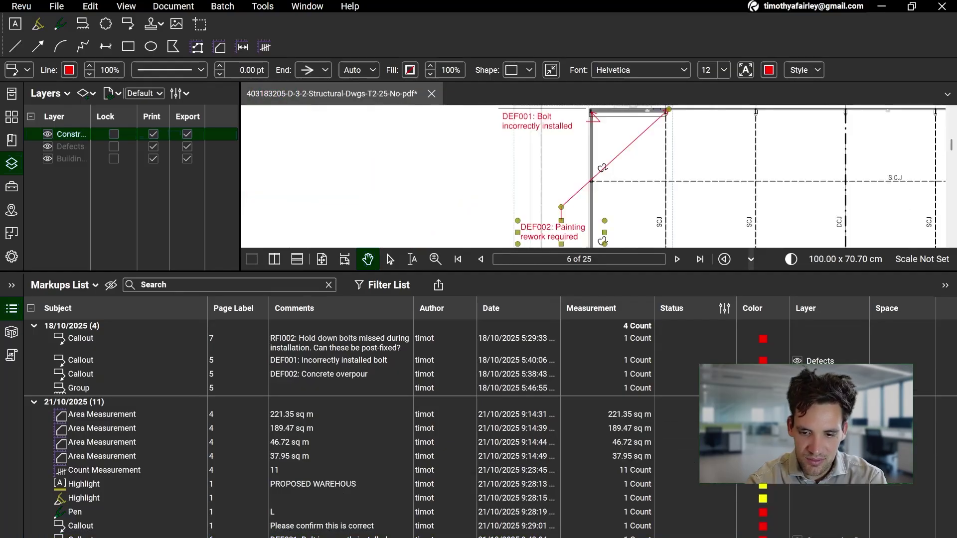
right_click(833, 537)
mouse_move(823, 432)
click(683, 446)
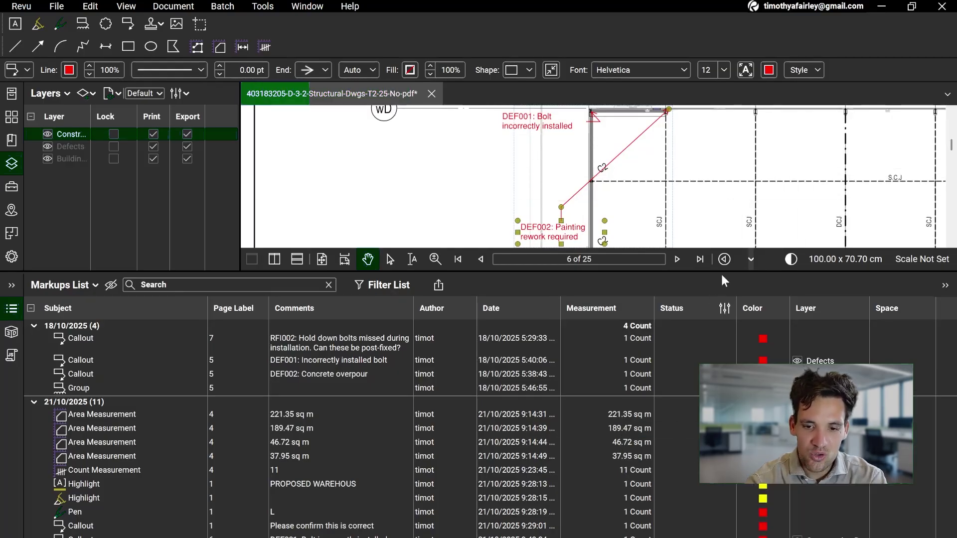
drag(722, 273, 722, 500)
mouse_move(722, 235)
mouse_down()
mouse_move(628, 361)
mouse_move(573, 404)
mouse_up()
scroll(574, 404, down, 1)
scroll(573, 404, down, 2)
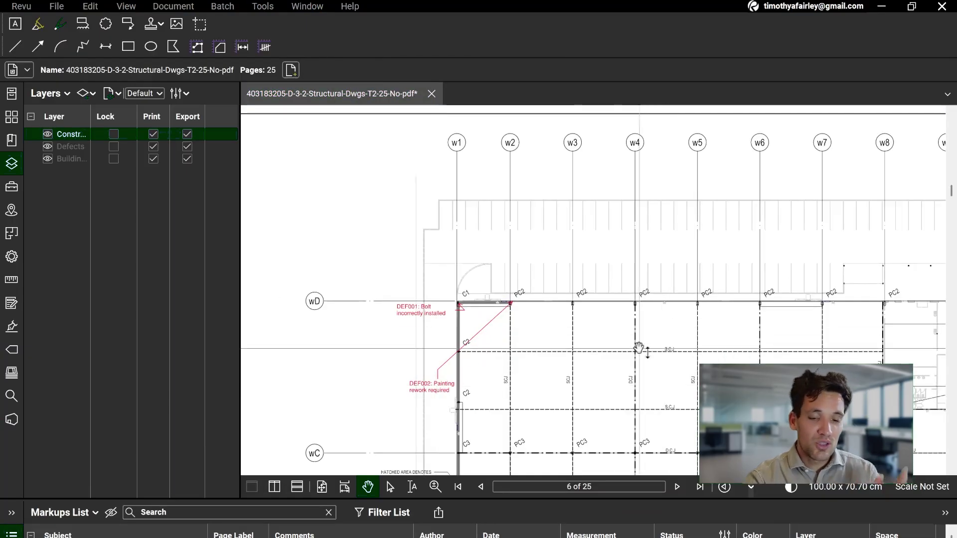
drag(639, 348, 609, 268)
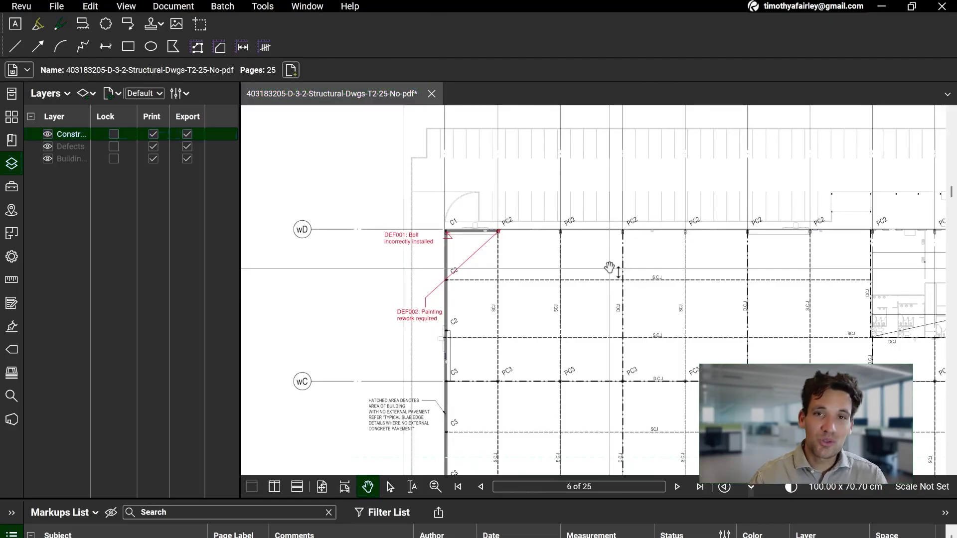
drag(709, 316, 598, 284)
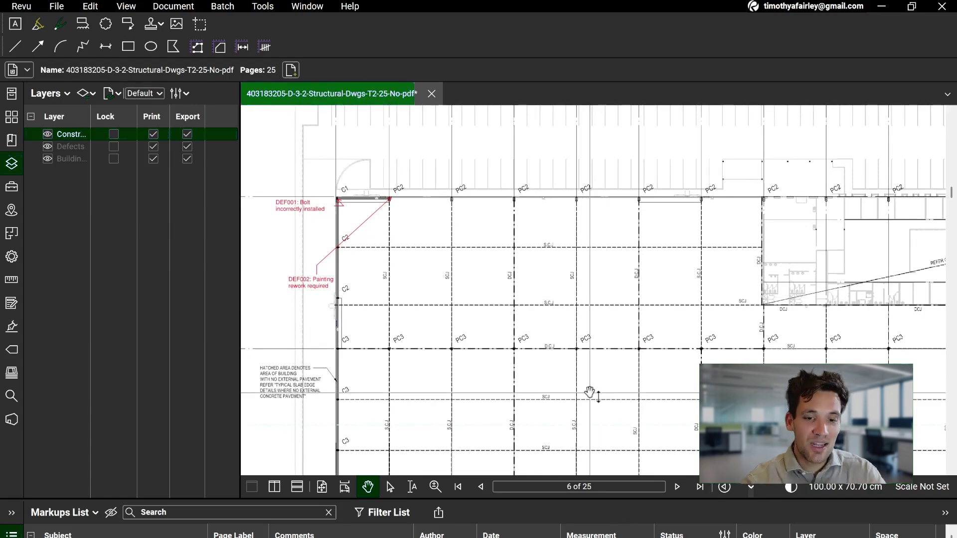
Sort the markups list by layer and jump to the "DEF001: Incorrectly installed bolt" callout on page 5
mouse_move(583, 500)
mouse_down()
mouse_move(584, 357)
mouse_move(613, 305)
mouse_up()
scroll(587, 459, down, 2)
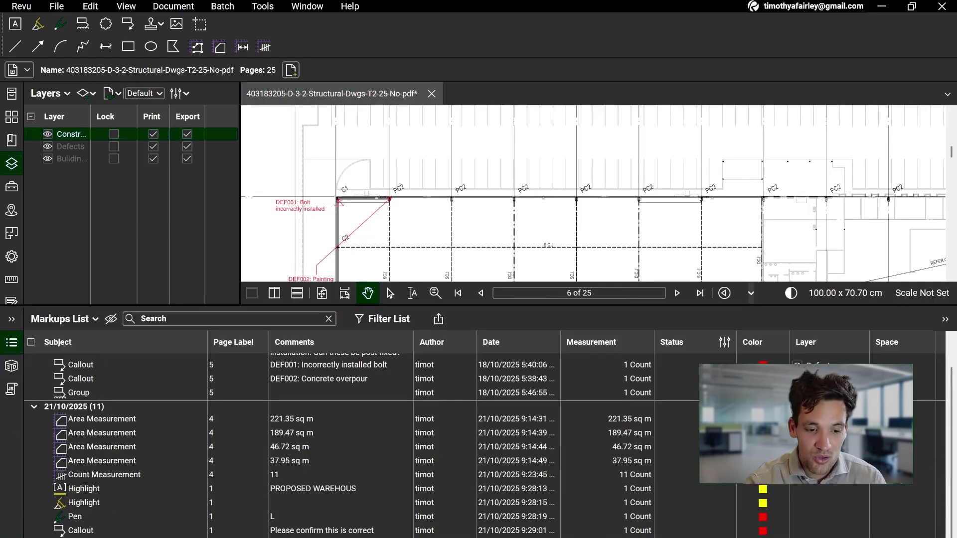
click(836, 347)
scroll(831, 449, down, 2)
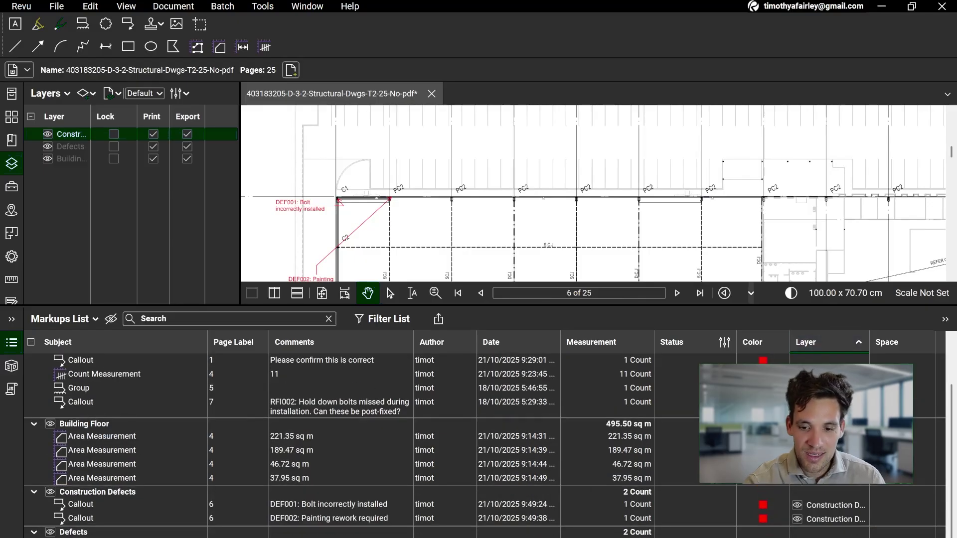
scroll(827, 469, up, 3)
scroll(832, 518, down, 3)
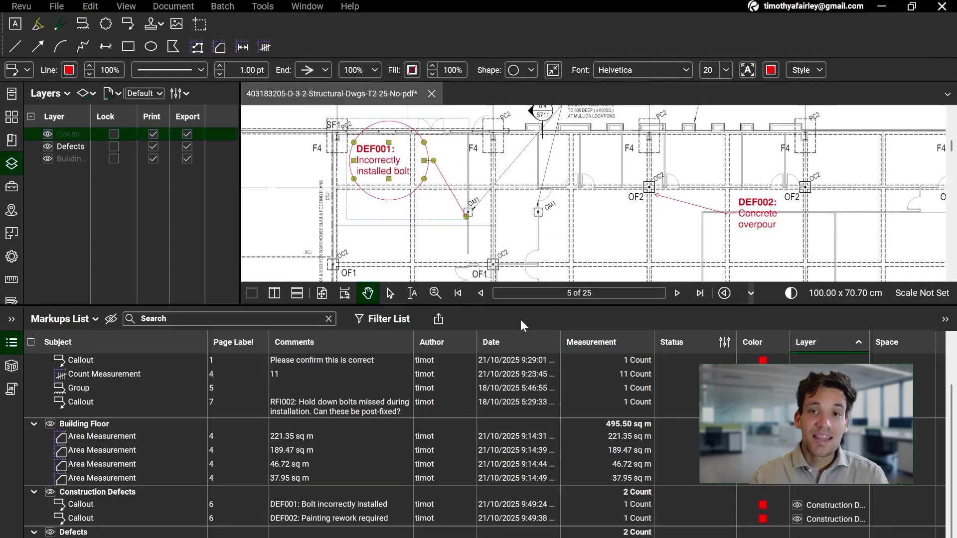
drag(523, 307, 568, 408)
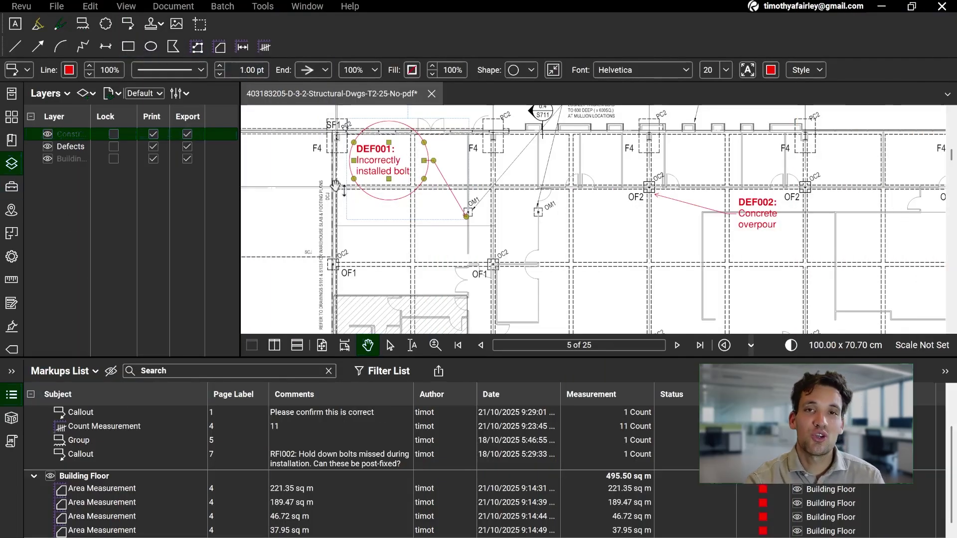
click(273, 7)
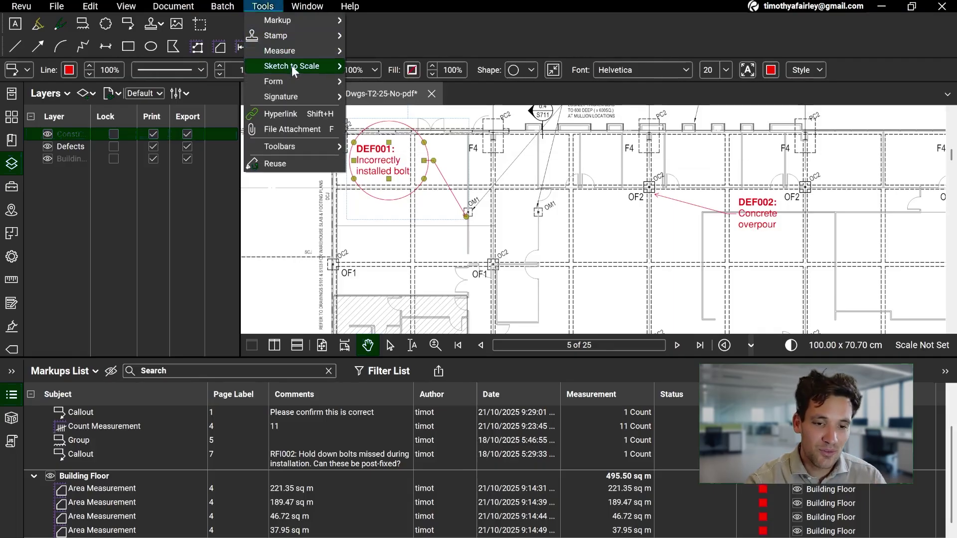
mouse_move(273, 51)
click(713, 21)
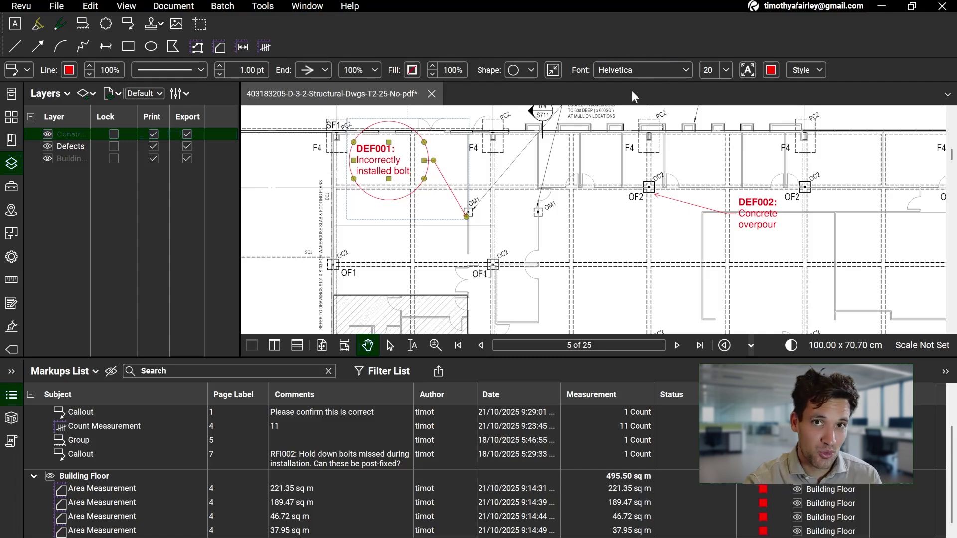
click(12, 188)
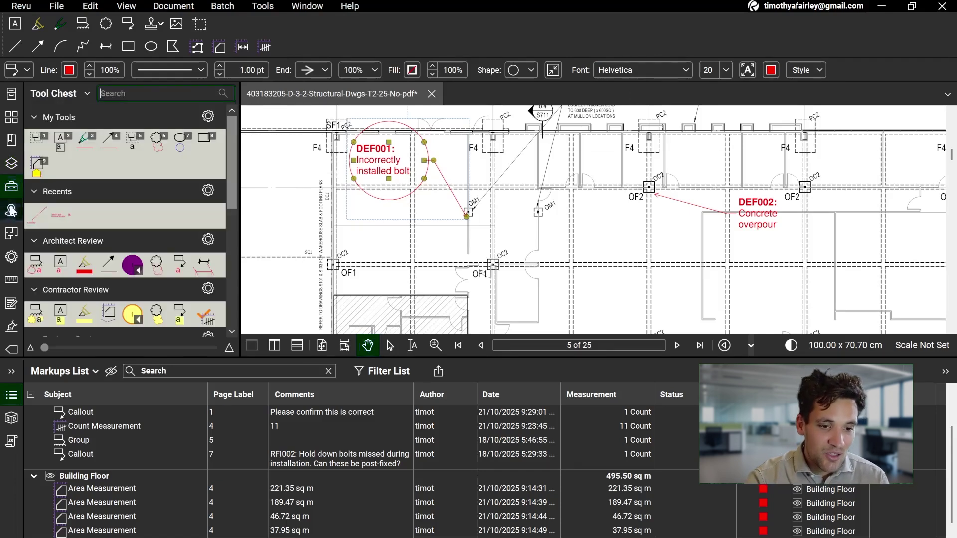
click(56, 6)
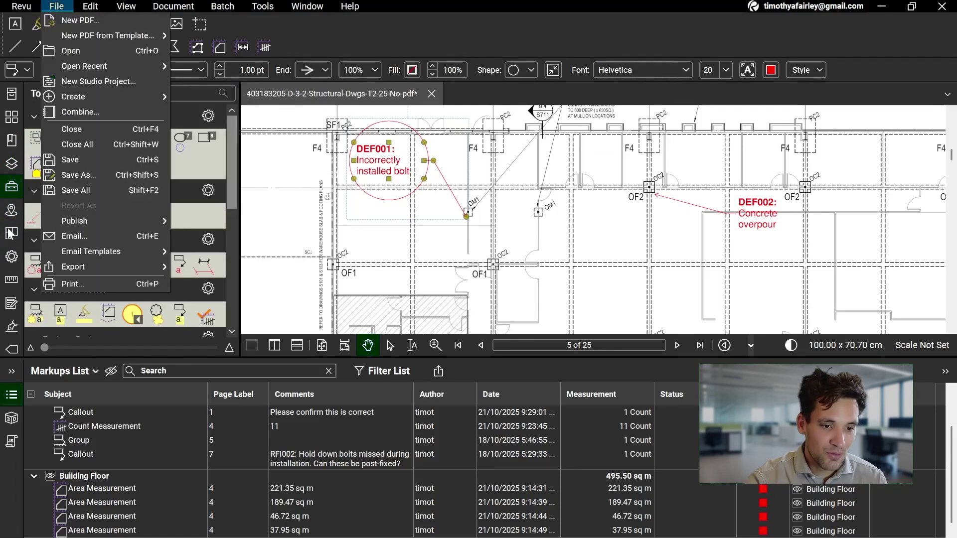
click(12, 116)
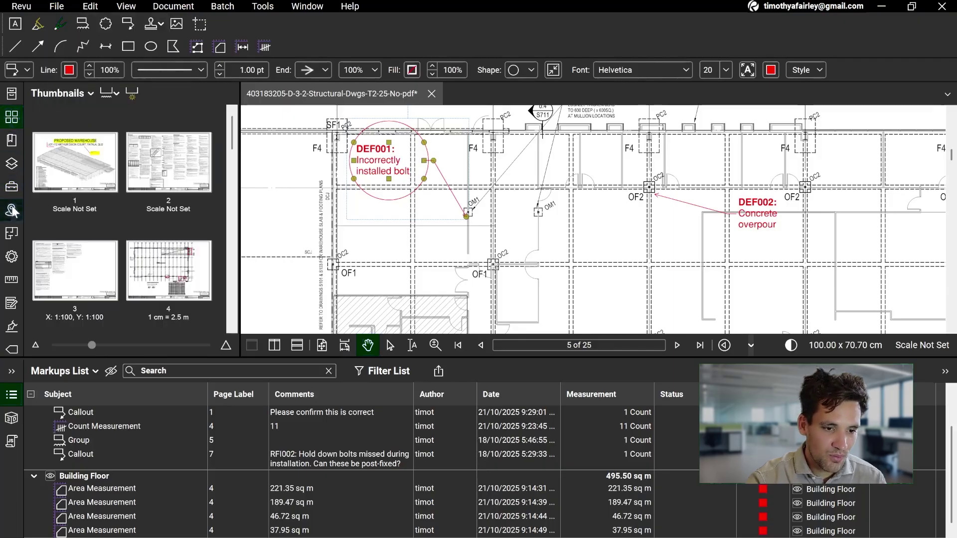
Add a radio button form field and an overlapping text box field below the DEF001 callout, between the OF1 footings on page 5
click(12, 304)
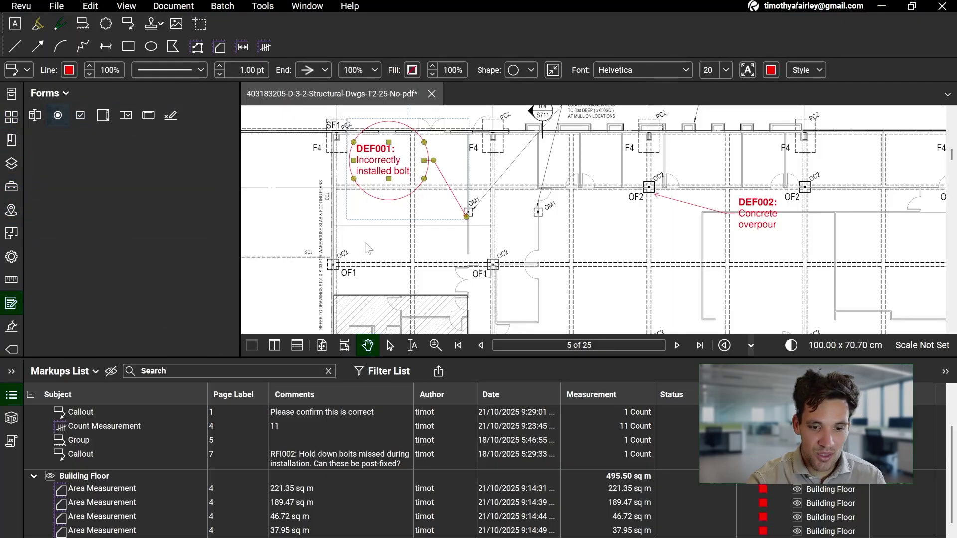
click(58, 115)
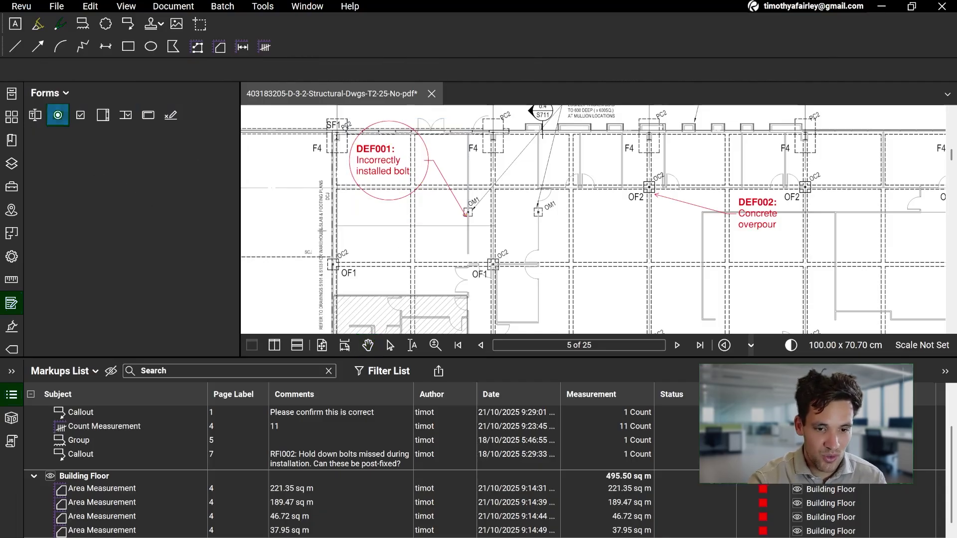
drag(354, 241, 431, 267)
drag(461, 235, 313, 274)
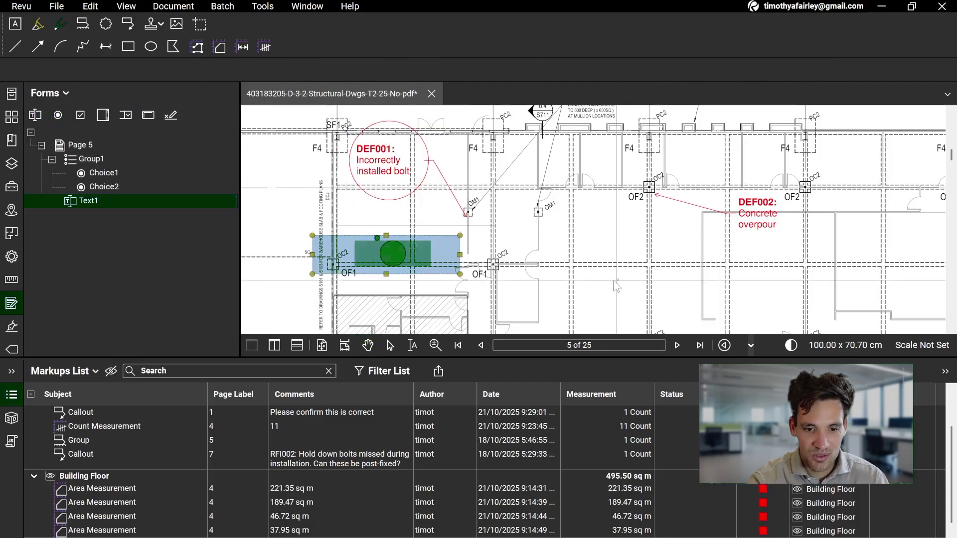
Create a new PDF from the RFI template and view the whole form
click(57, 6)
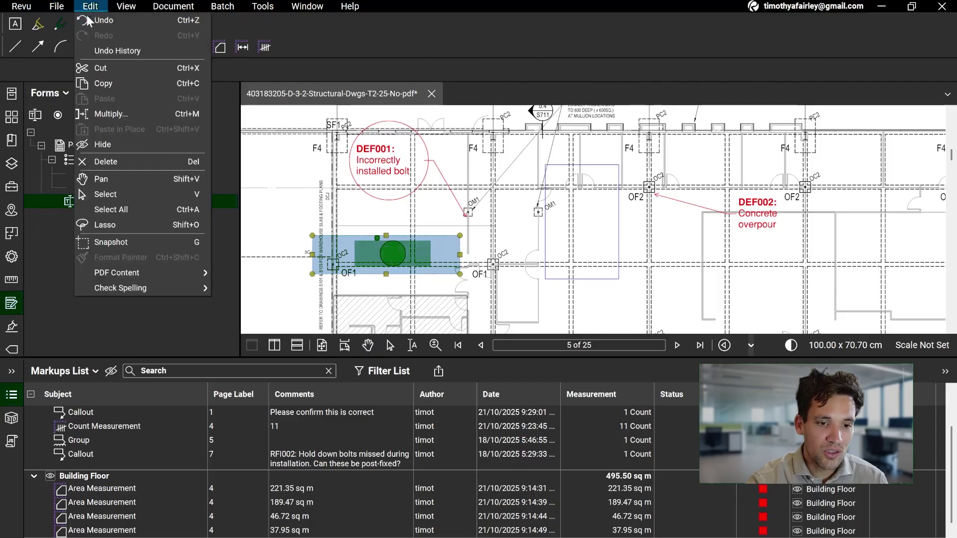
mouse_move(82, 37)
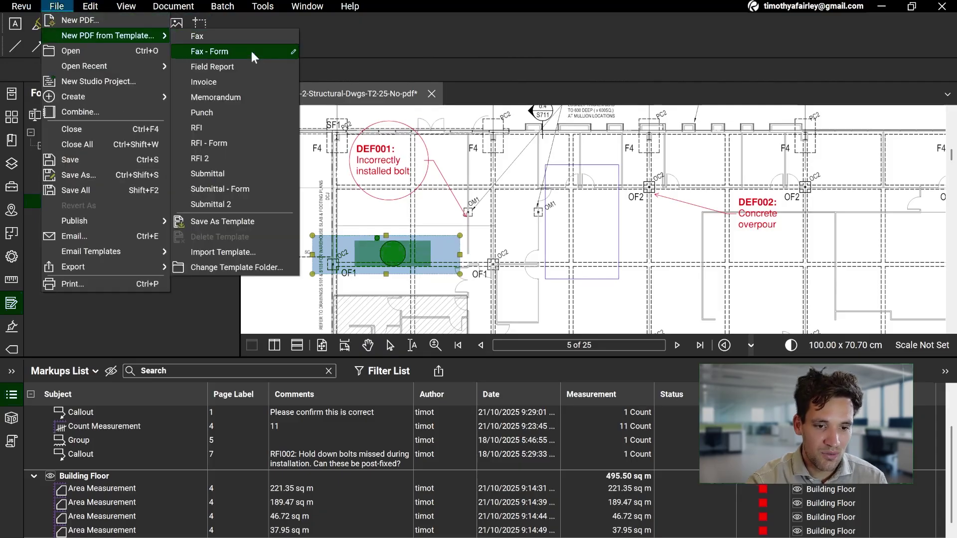
click(250, 128)
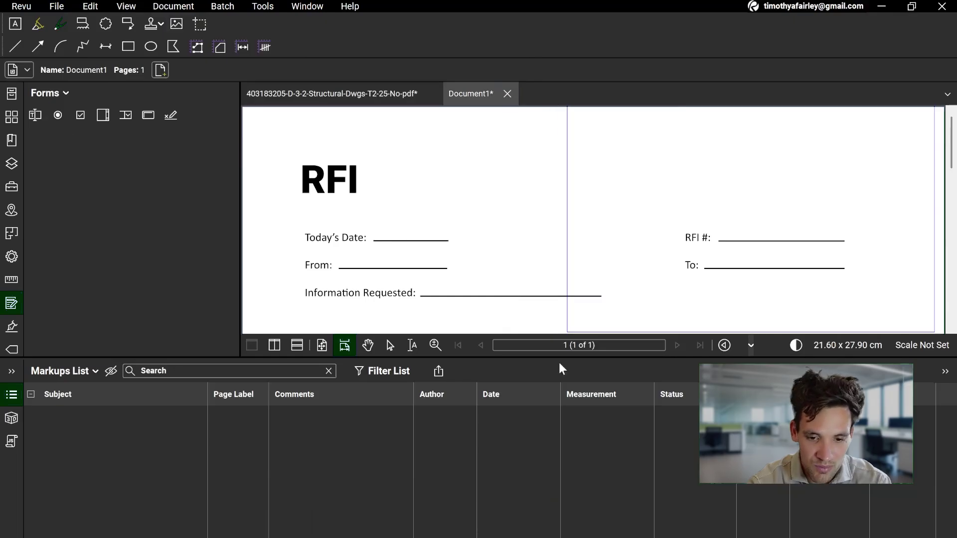
drag(564, 357, 571, 536)
scroll(503, 319, down, 2)
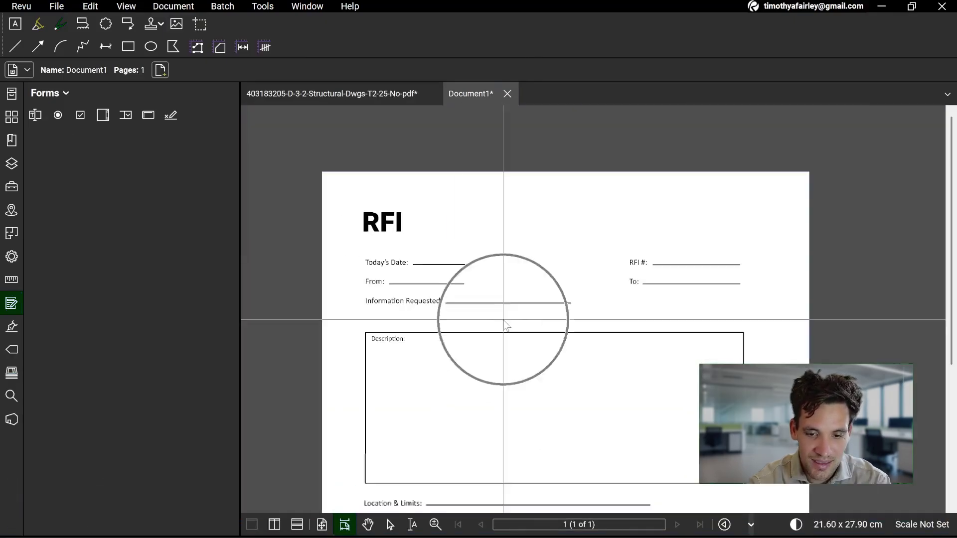
drag(504, 321, 454, 225)
Create a new PDF from the Submittal 2 template and look over its form fields
click(60, 7)
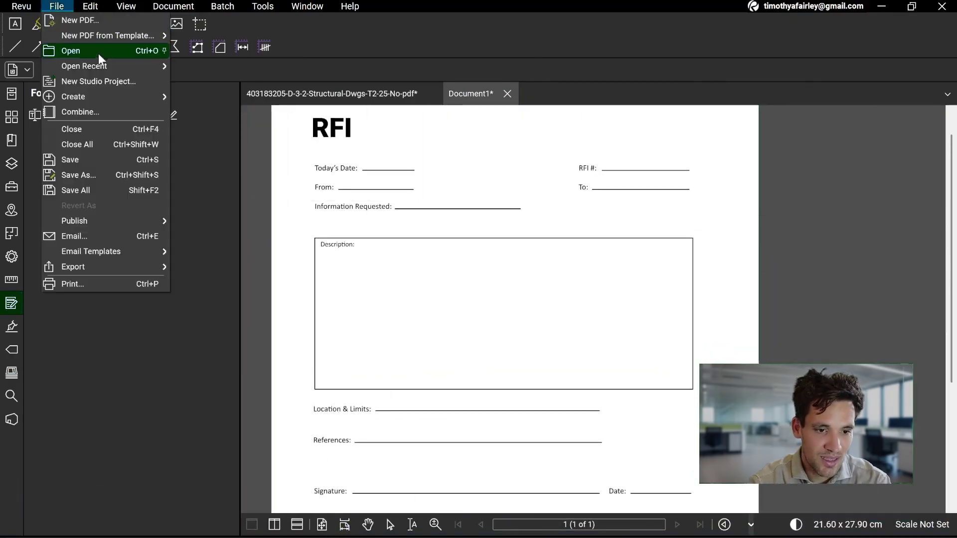
mouse_move(107, 35)
click(278, 201)
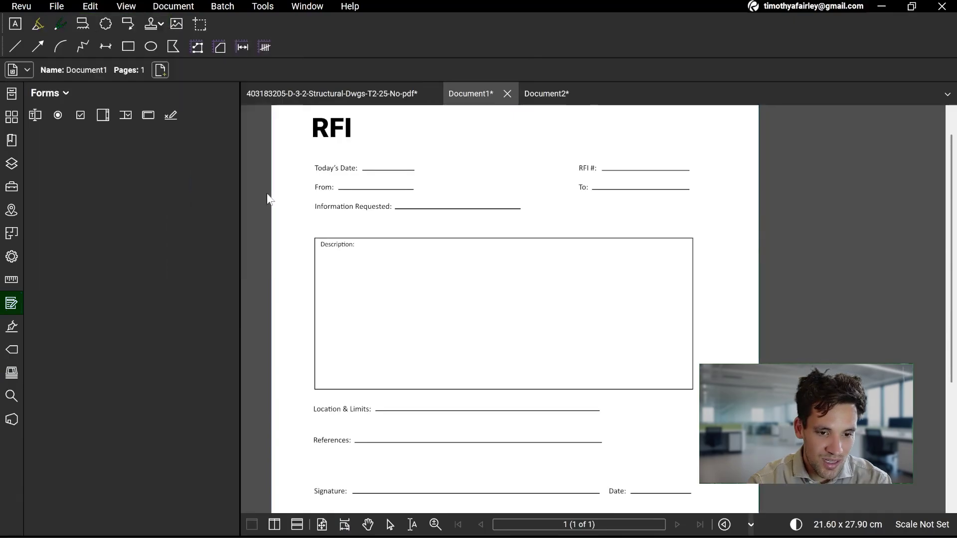
scroll(587, 228, down, 2)
drag(624, 222, 526, 196)
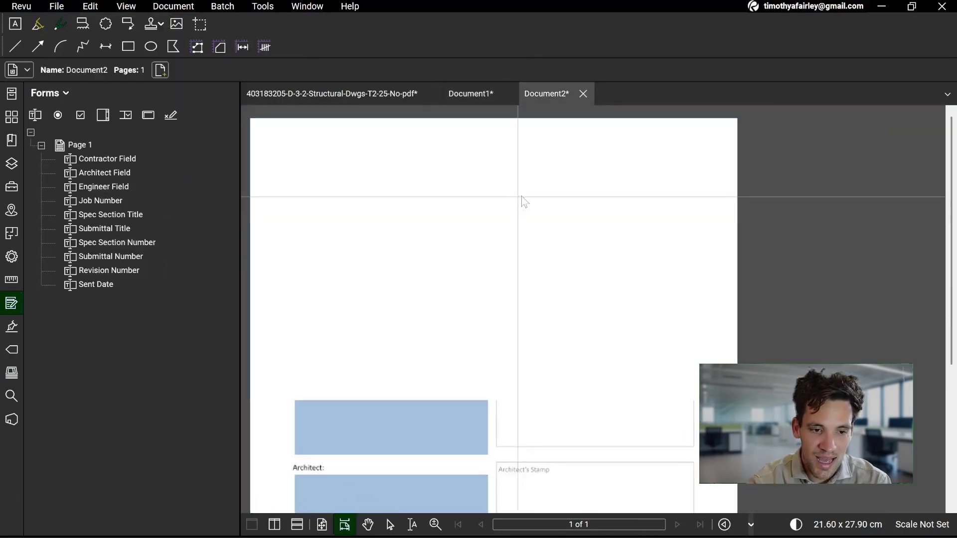
drag(432, 344, 461, 258)
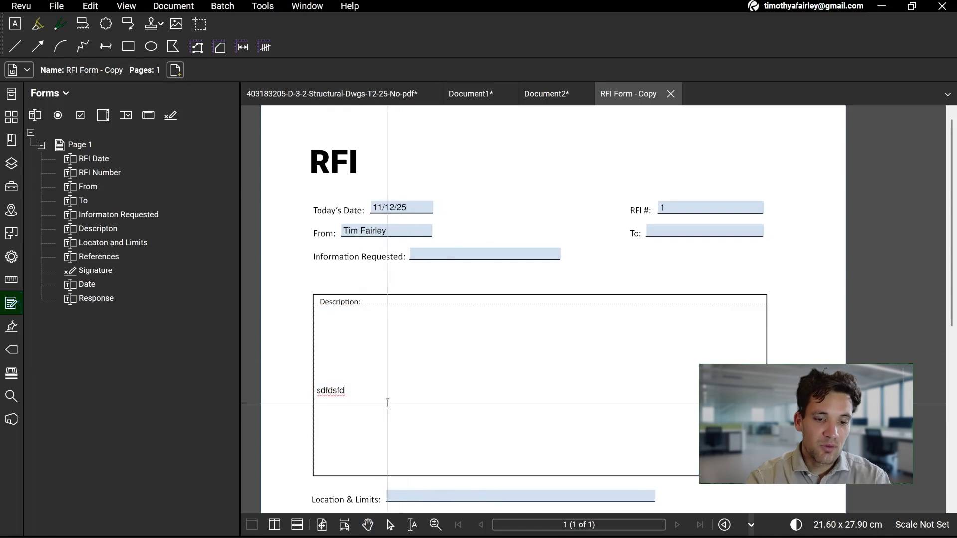
Replace the RFI form copy's description with DFDF, enter dfdf as the information requested, and look through the remaining fields
drag(388, 402, 318, 391)
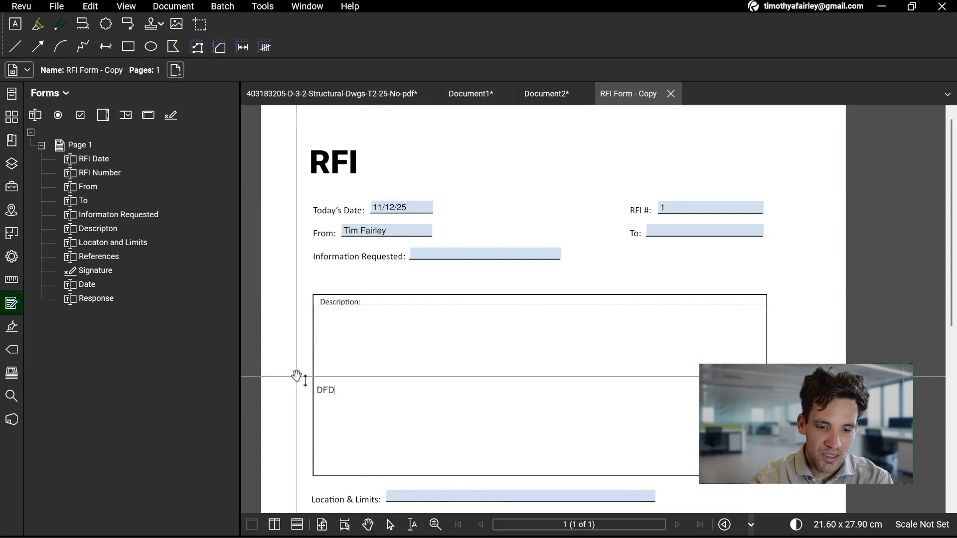
click(711, 268)
drag(699, 294, 697, 269)
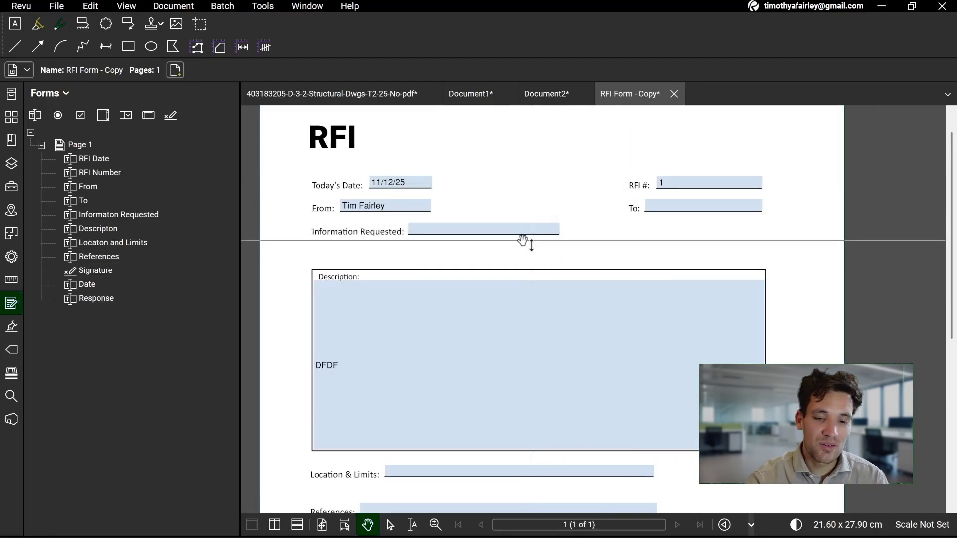
click(503, 229)
text(dfdf)
click(600, 263)
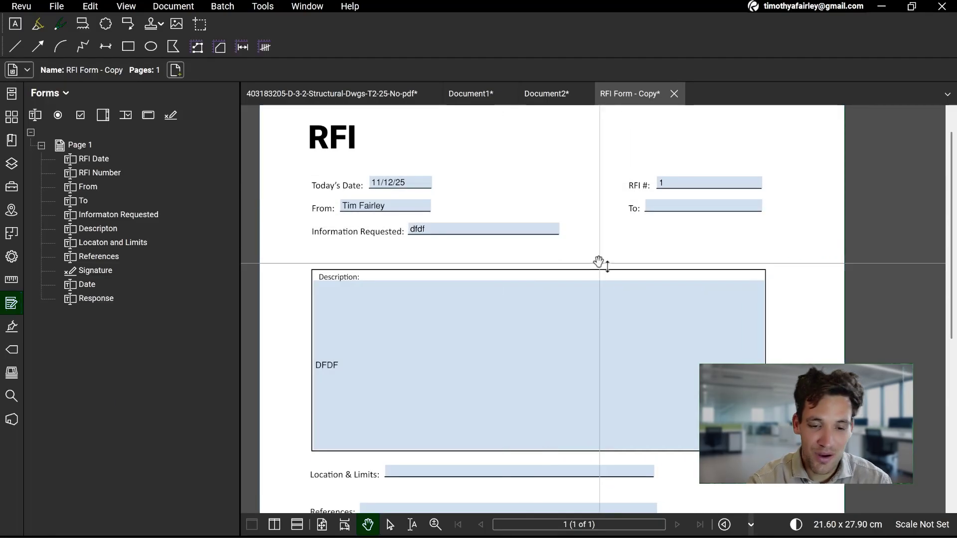
scroll(595, 267, down, 3)
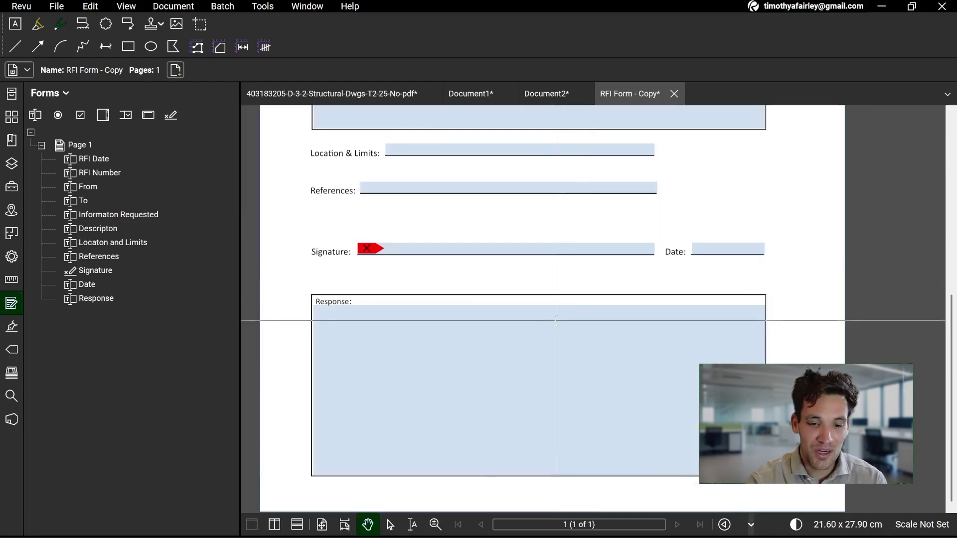
scroll(432, 299, up, 6)
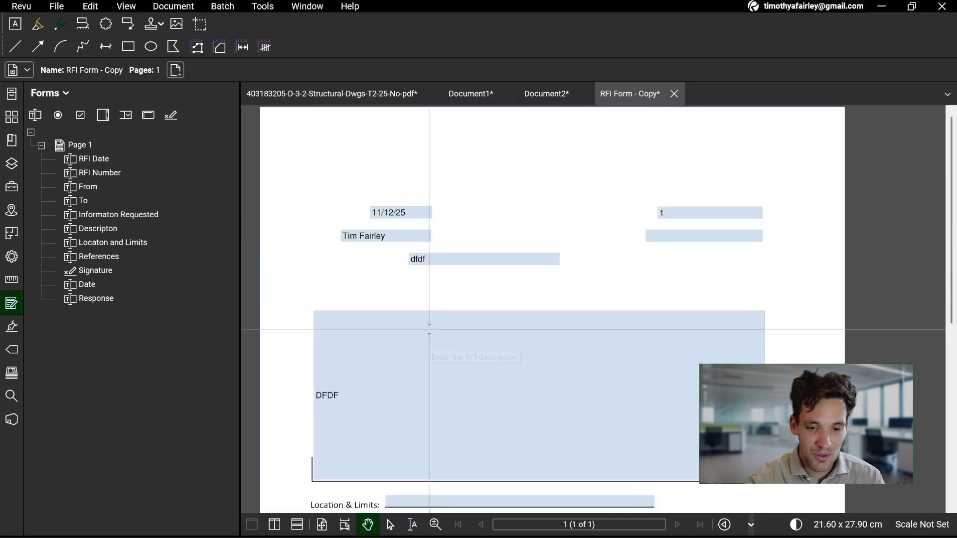